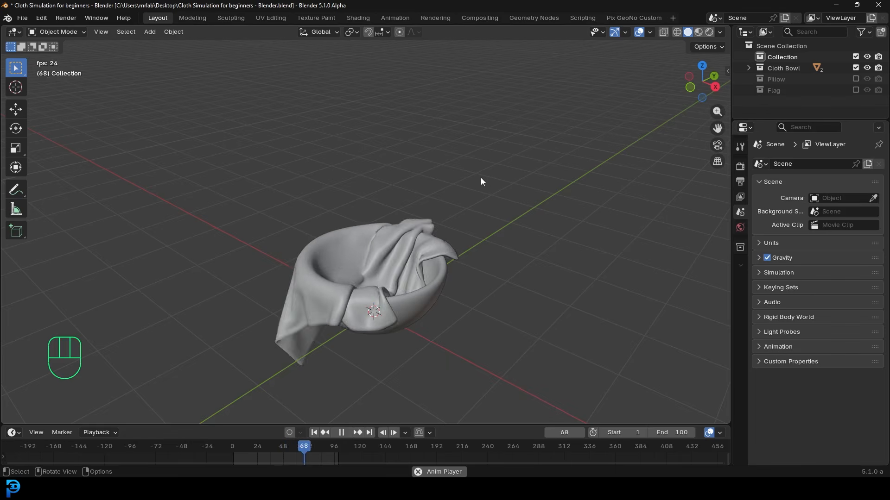
Play and pause the cloth bowl simulation and view the draped cloth from a closer angle.
key("space")
key("space")
key("space")
middle_click_drag(368, 252, 410, 287)
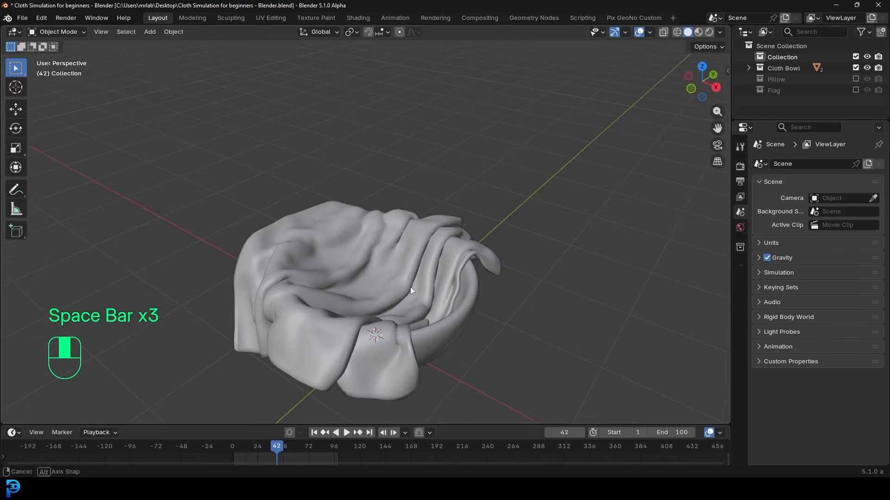
Hide the Cloth Bowl collection, show the Pillow collection and play its simulation from the first frame.
left_click(855, 67)
left_click(855, 79)
scroll(513, 243, "down", 2)
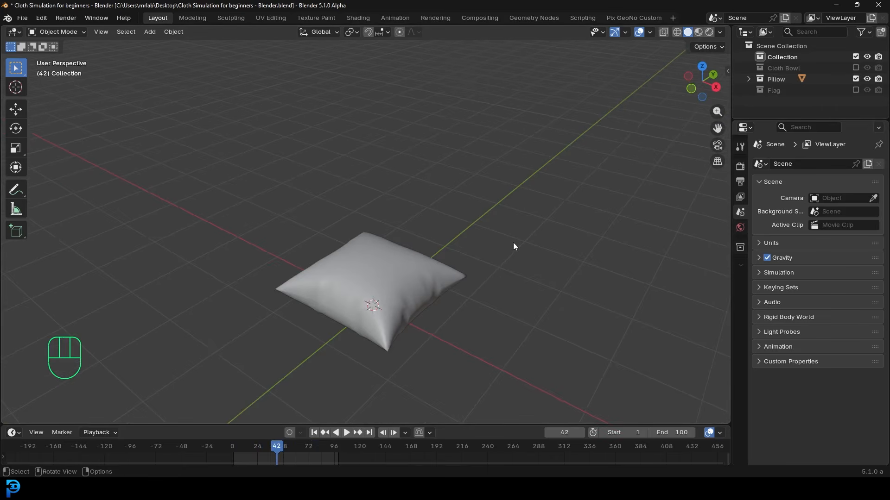
key("shift+Left")
middle_click_drag(513, 254, 489, 185)
key("space")
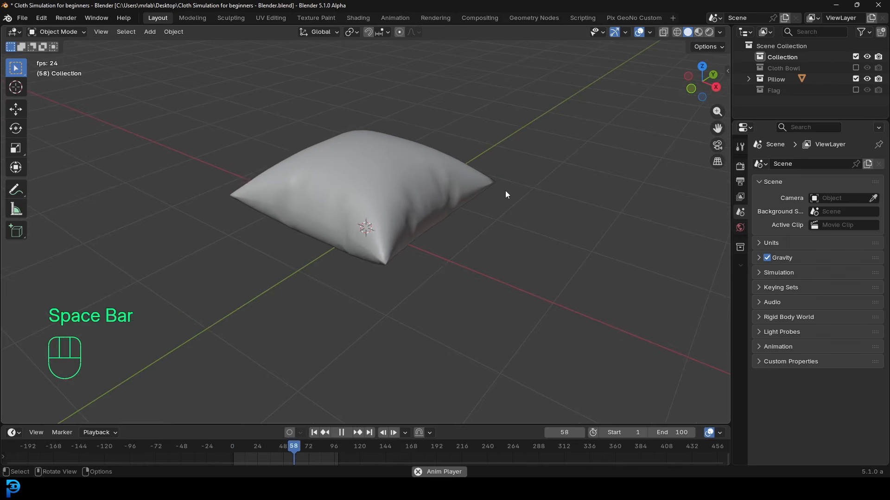
key("space")
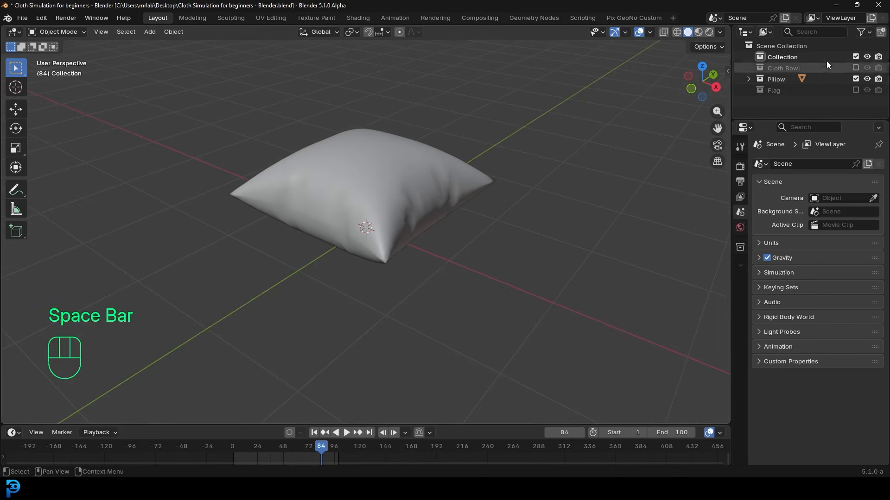
Hide the Pillow collection, show the Flag collection and play its simulation from the first frame.
left_click(856, 79)
left_click(855, 90)
middle_click_drag(391, 187, 417, 190)
key("shift+Left")
key("space")
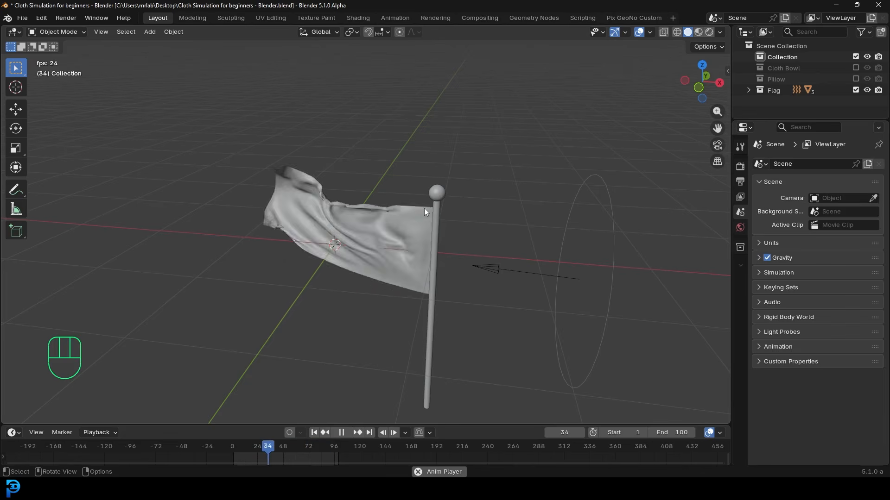
key("space")
Select the flag cloth and examine its stiffness, damping, internal springs and pressure settings.
left_click(418, 212)
scroll(807, 307, "down", 8)
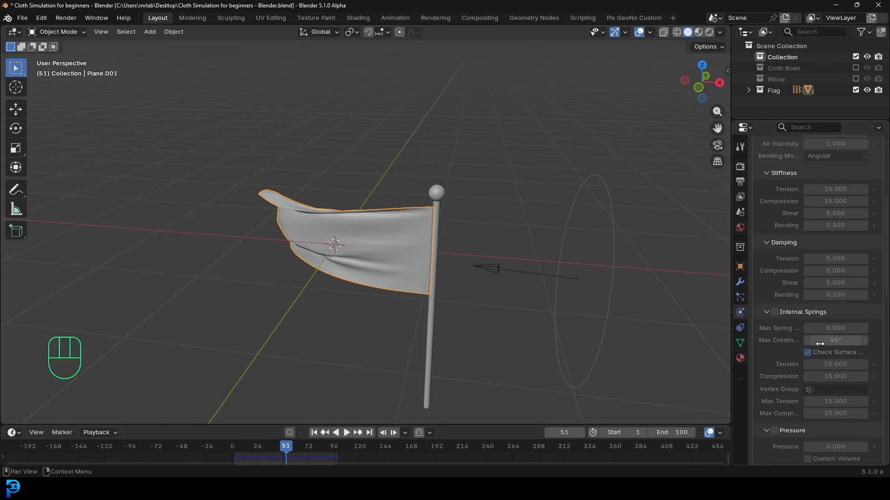
scroll(845, 262, "down", 5)
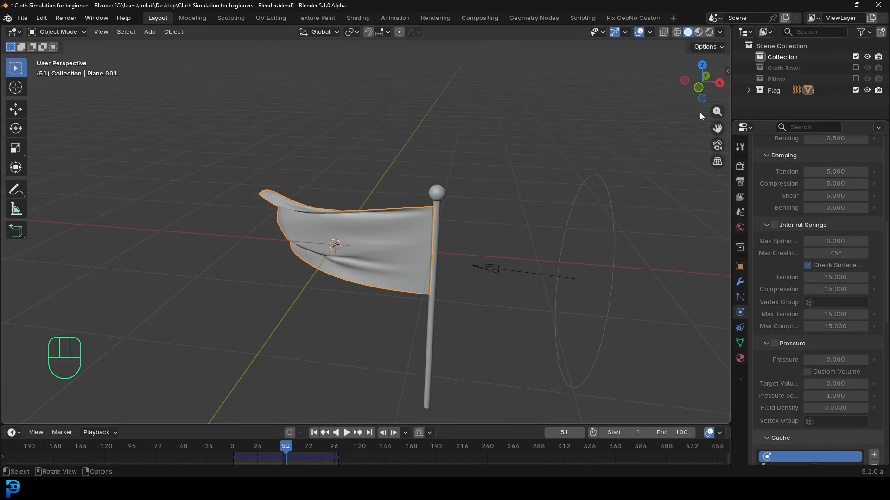
Hide the Flag collection and make only the Cloth Bowl collection visible again.
left_click(855, 90)
left_click(855, 79)
left_click(855, 79)
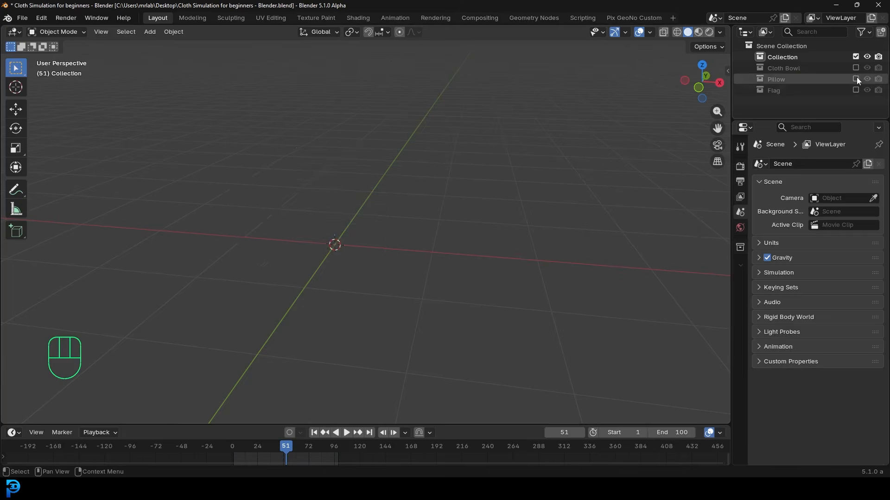
left_click(855, 67)
middle_click_drag(577, 139, 425, 138)
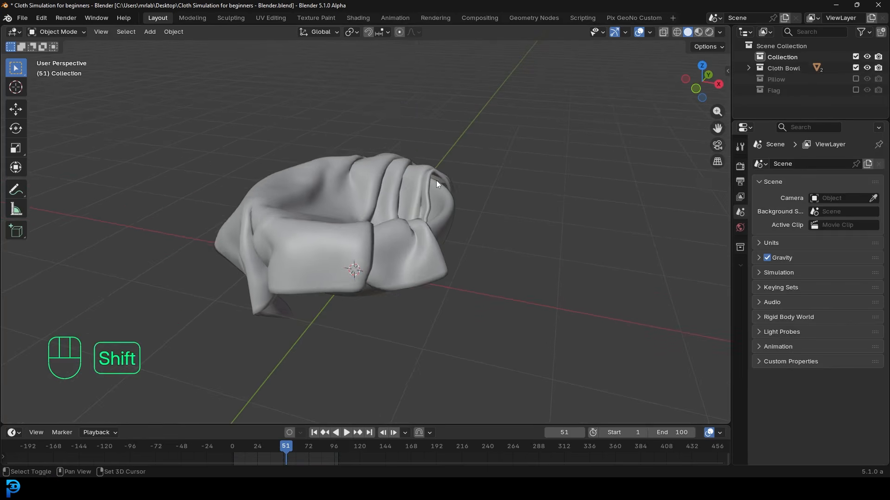
Replay the cloth bowl simulation from the first frame twice, viewing the drape from different angles.
key("shift+Left")
middle_click_drag(426, 202, 522, 227, "shift")
key("space")
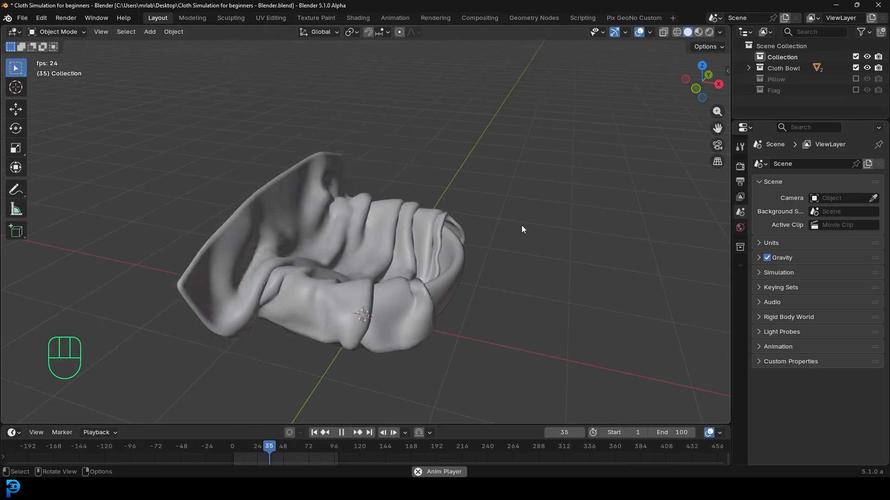
middle_click_drag(521, 225, 433, 245)
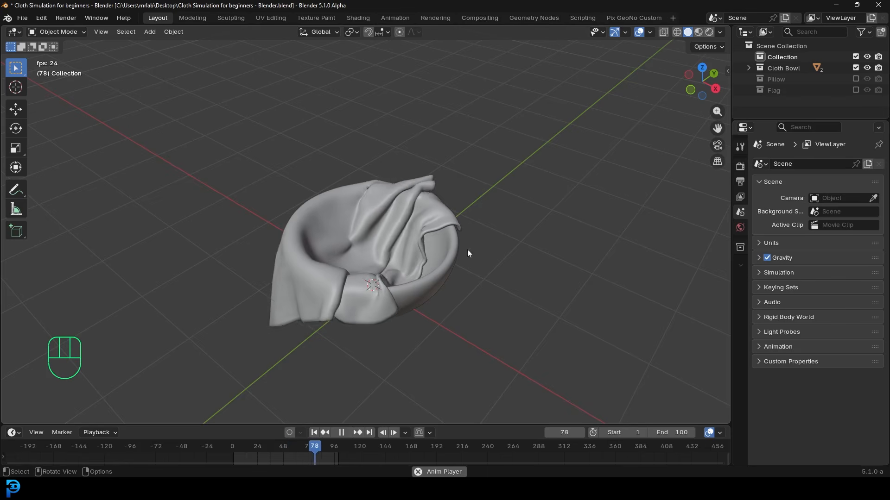
key("space")
key("shift+Left")
key("space")
middle_click_drag(399, 241, 471, 221)
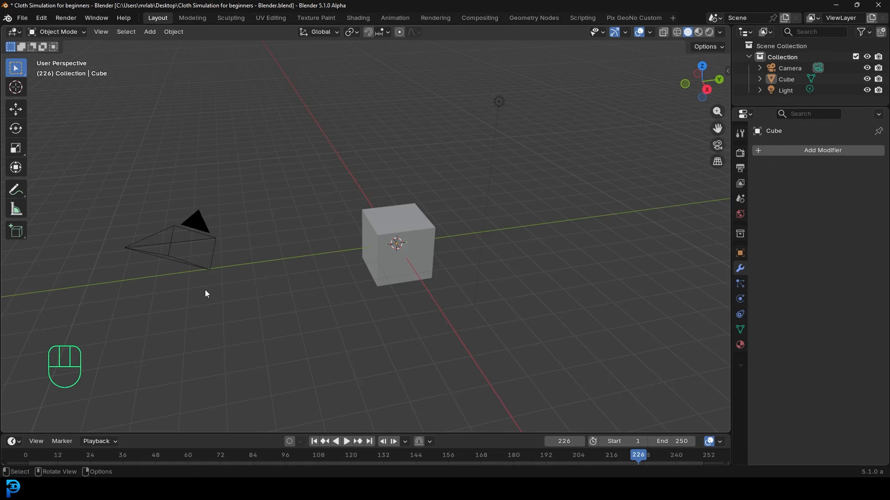
Delete the default camera, cube and light from the scene.
left_click_drag(125, 331, 557, 77)
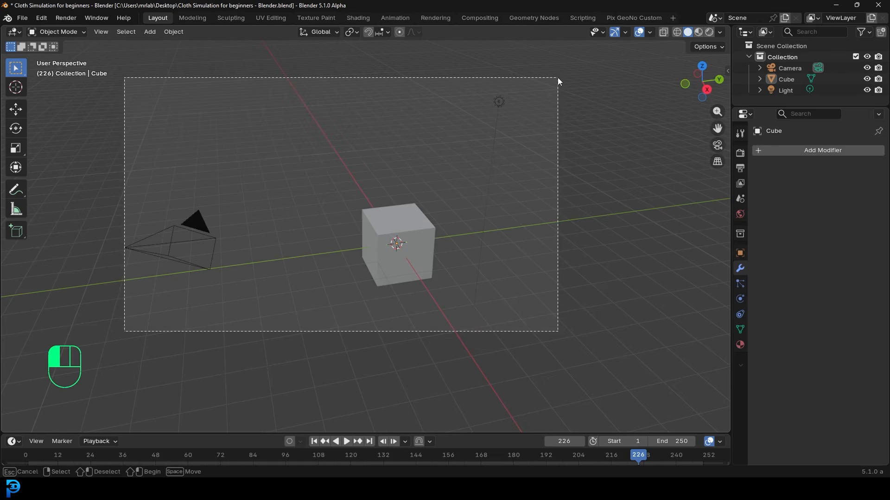
left_click_drag(558, 76, 570, 85)
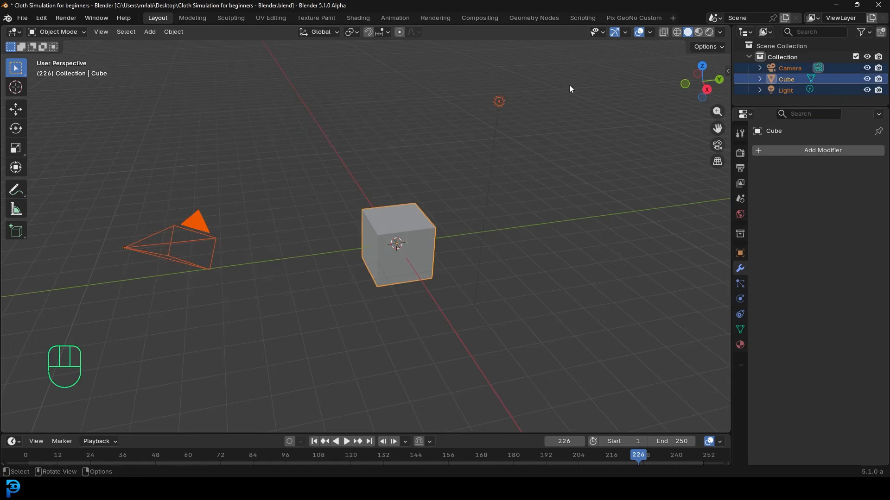
key("Delete")
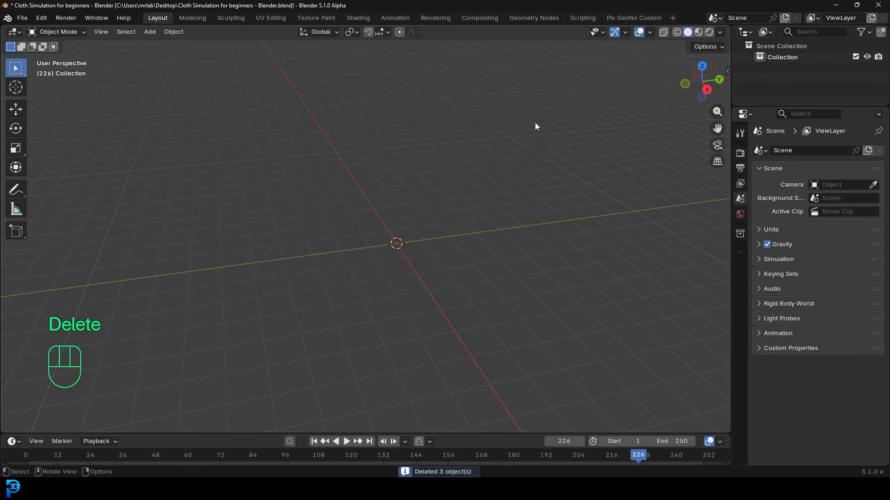
Add a UV sphere at the world origin and enter Edit Mode on it in front view.
key("shift+a")
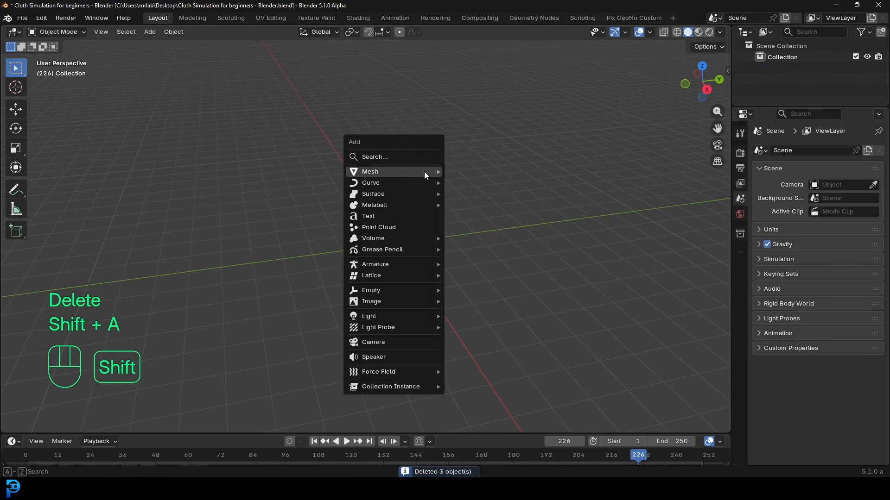
mouse_move(424, 172)
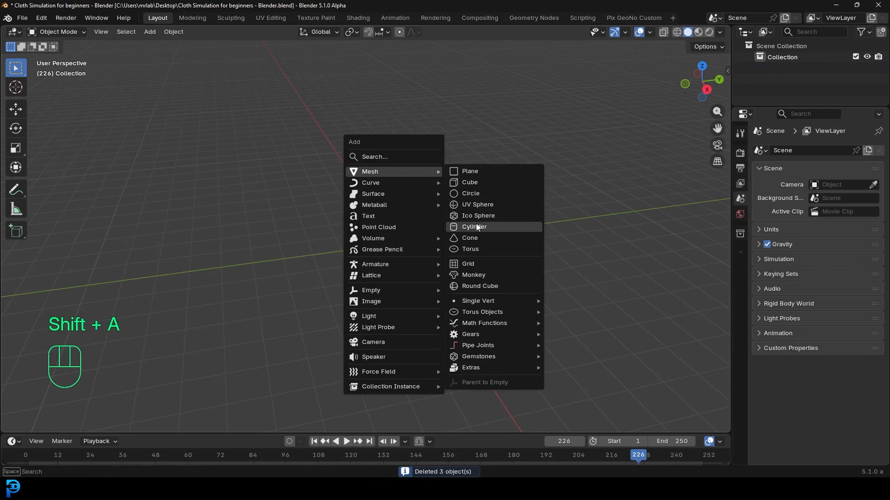
left_click(497, 204)
key("KP_1")
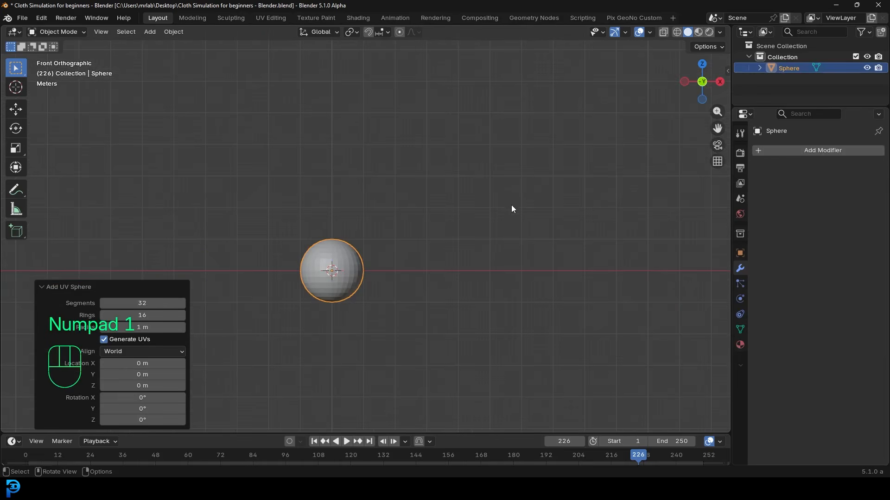
scroll(364, 269, "up", 3)
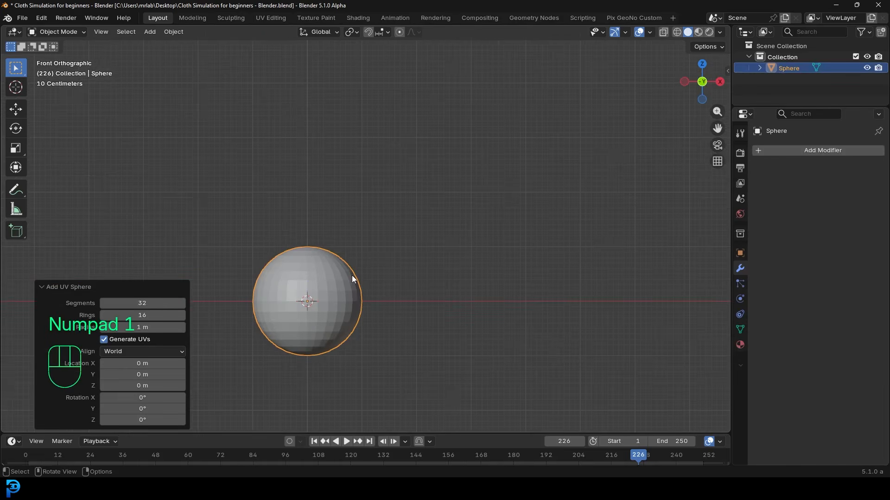
middle_click_drag(318, 307, 398, 253, "shift")
key("Tab")
scroll(366, 223, "up", 2)
Try to box-select the vertices of the sphere's upper half without X-ray.
left_click_drag(259, 150, 500, 254)
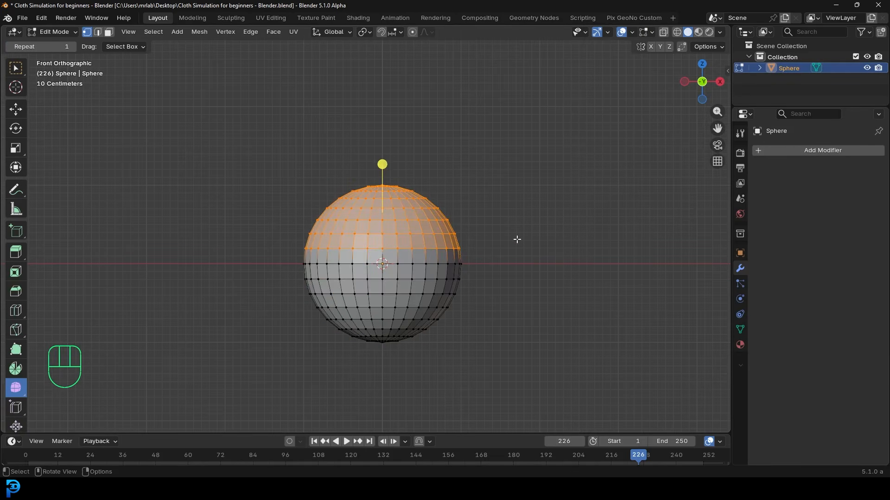
middle_click_drag(466, 183, 371, 215)
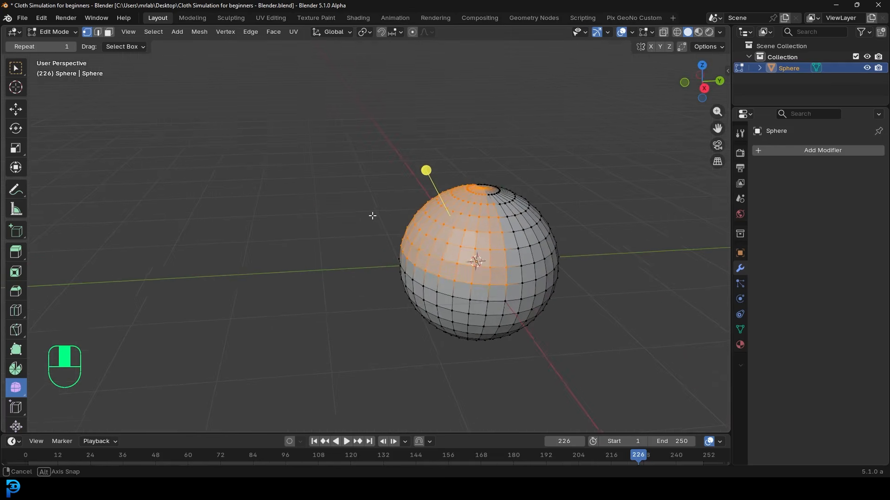
key("KP_1")
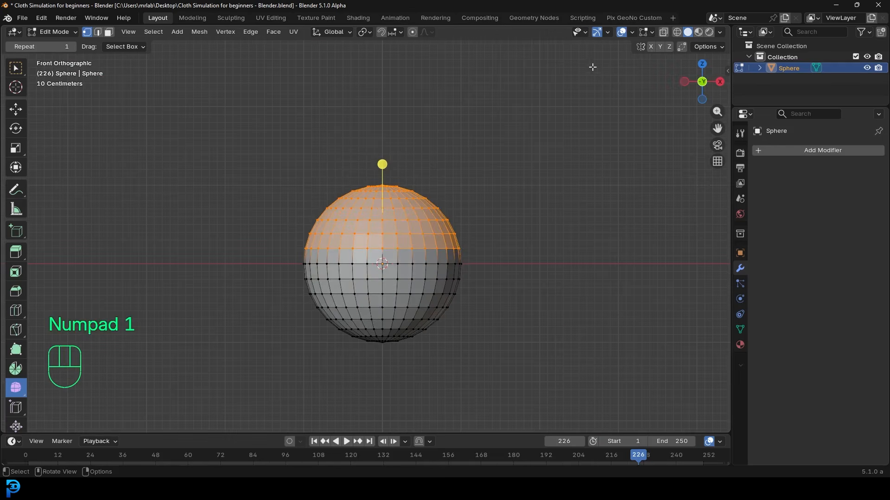
Enable X-ray and delete all vertices above the sphere's equator, leaving an open half-sphere bowl.
left_click(663, 32)
left_click_drag(159, 154, 496, 255)
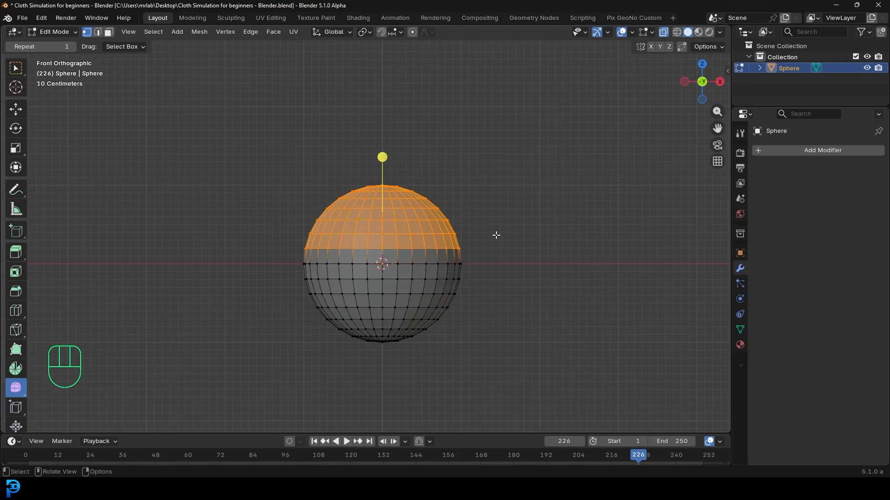
key("x")
left_click(465, 230)
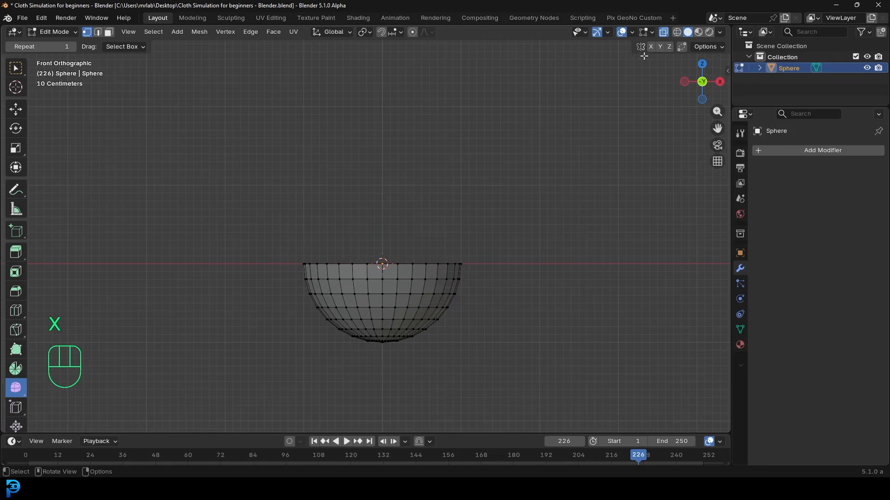
Flatten the bowl's bottom vertices by scaling them to 0 on Z, and raise them about 0.077 m along Z.
middle_click_drag(265, 374, 267, 362, "shift")
left_click_drag(246, 359, 487, 313)
key("s")
key("z")
key("0")
key("Return")
key("g")
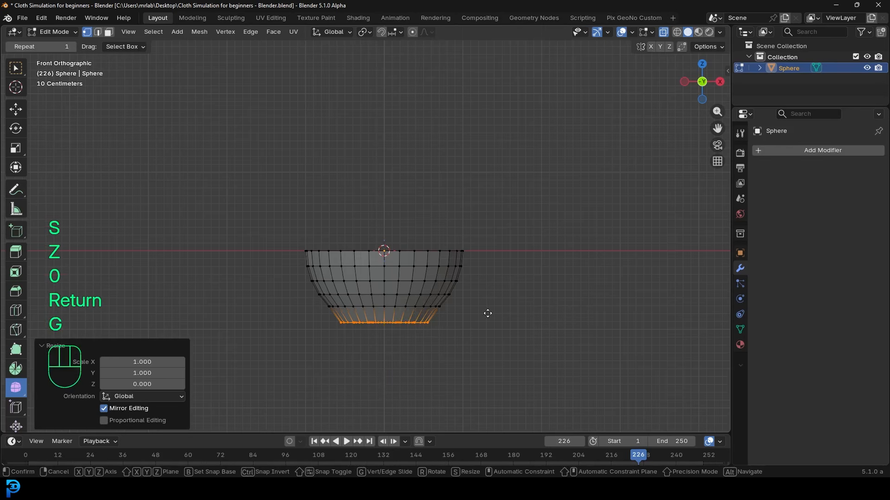
key("z")
left_click(495, 307)
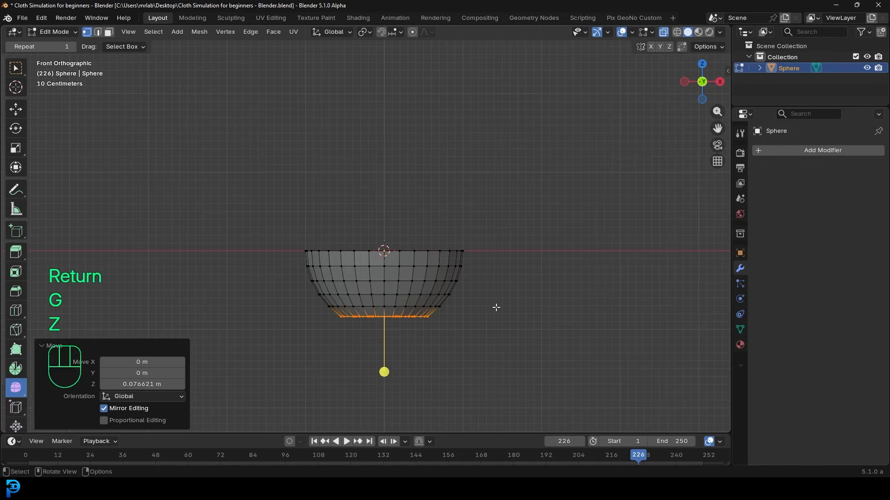
Extrude the entire bowl mesh in place and shrink the new shell inward by about 0.122 m for wall thickness.
key("a")
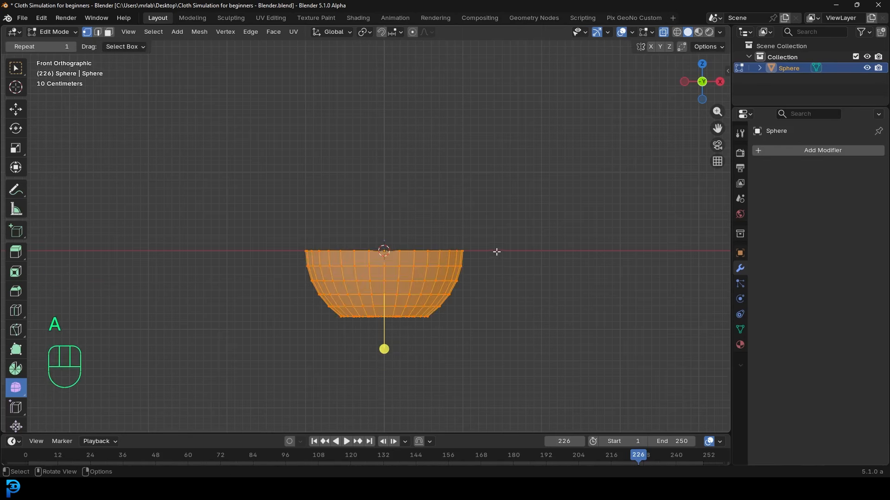
middle_click_drag(506, 275, 508, 298)
key("e")
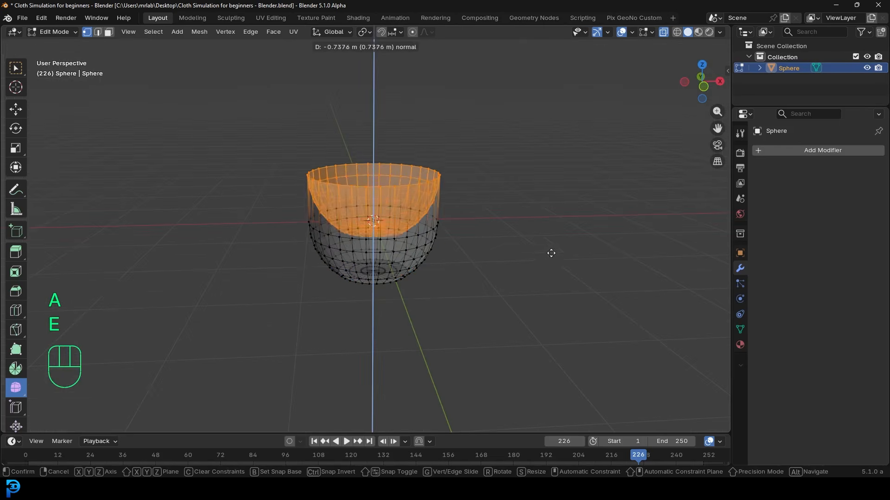
right_click(584, 246)
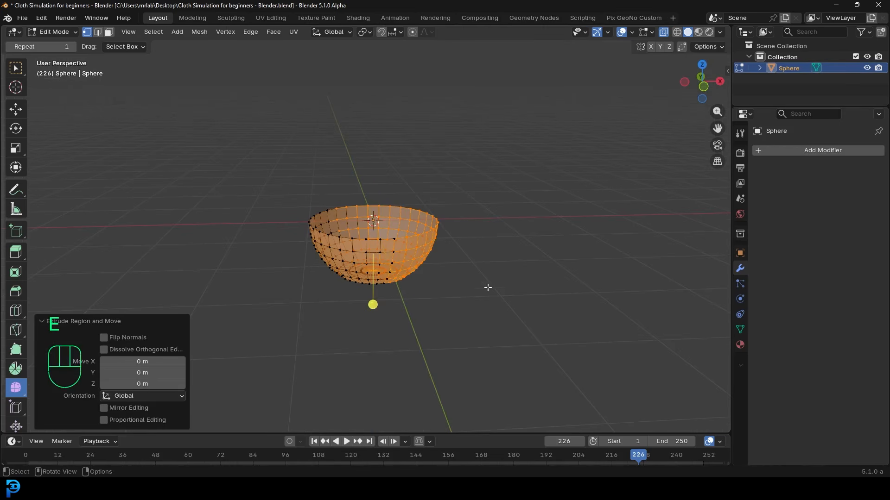
key("alt+s")
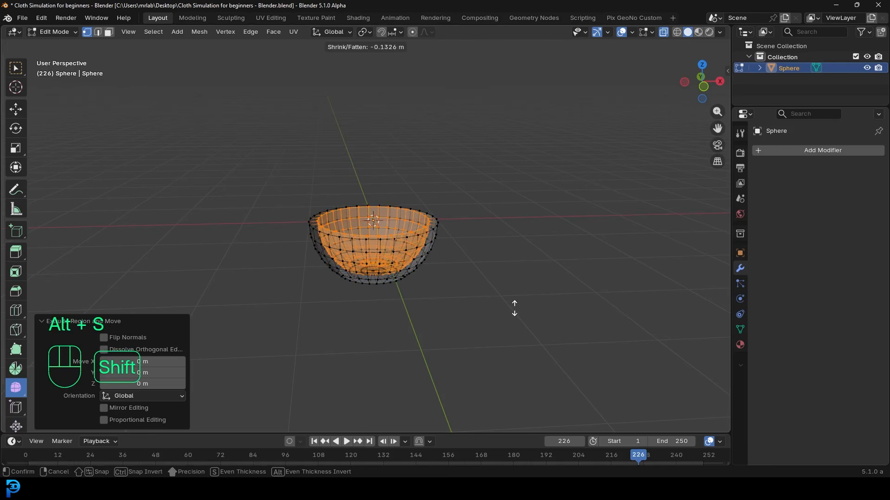
left_click(515, 304)
Set the viewport to solid shading with X-ray off and view the thickened bowl up close.
key("z")
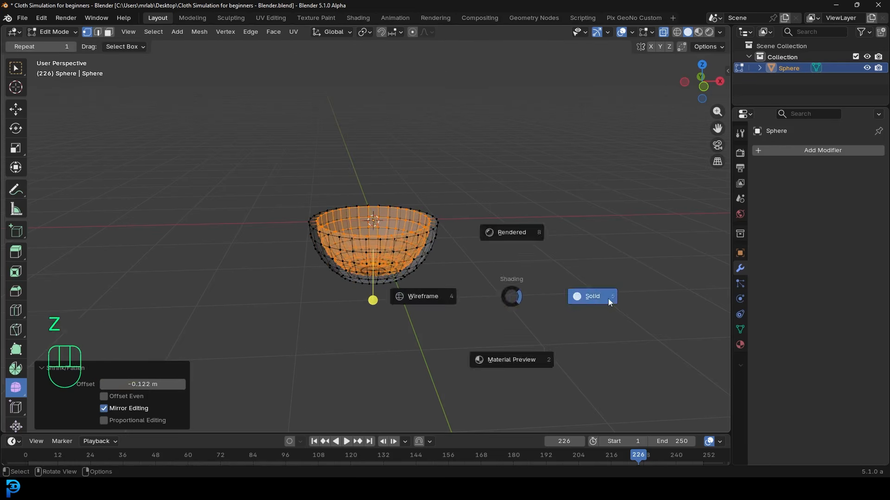
left_click(609, 301)
middle_click_drag(464, 227, 469, 252)
scroll(573, 128, "up", 3)
left_click(666, 34)
middle_click_drag(440, 209, 452, 242, "shift")
scroll(452, 242, "up", 2)
Recalculate the normals of the whole bowl mesh to point outside.
key("a")
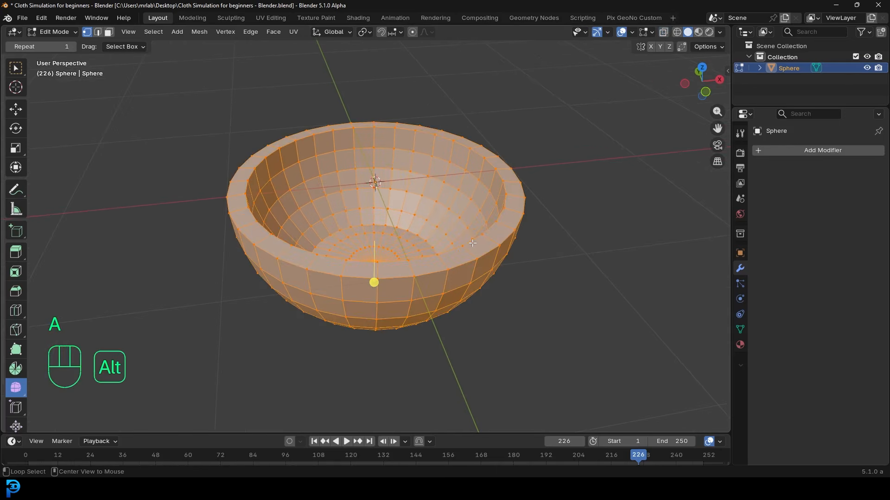
key("alt+n")
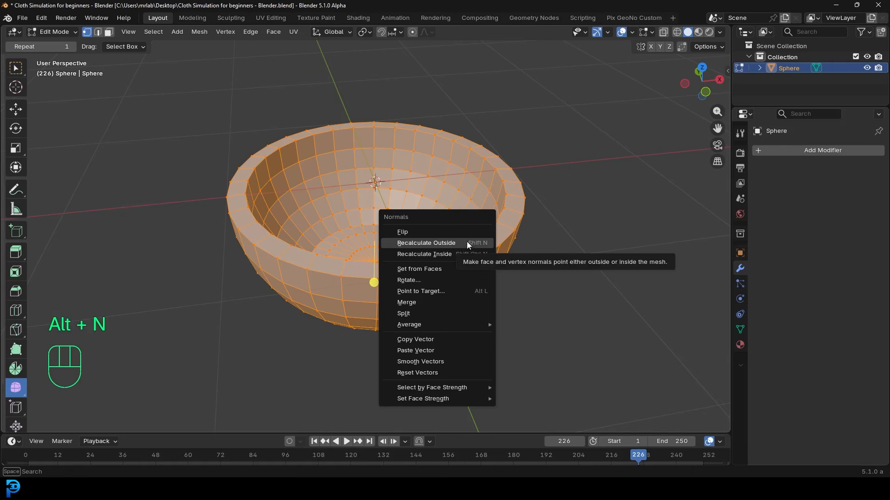
left_click(433, 244)
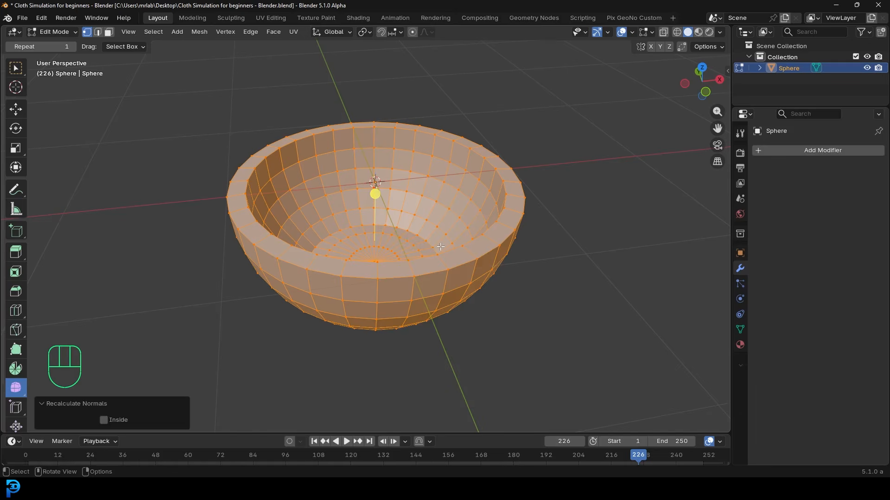
key("KP_1")
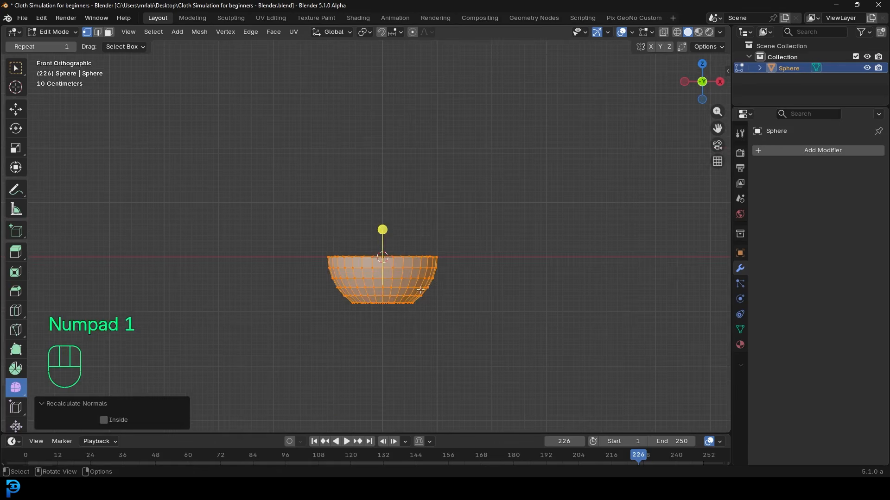
Return the bowl to Object Mode and raise it about 0.845 m along Z.
key("Tab")
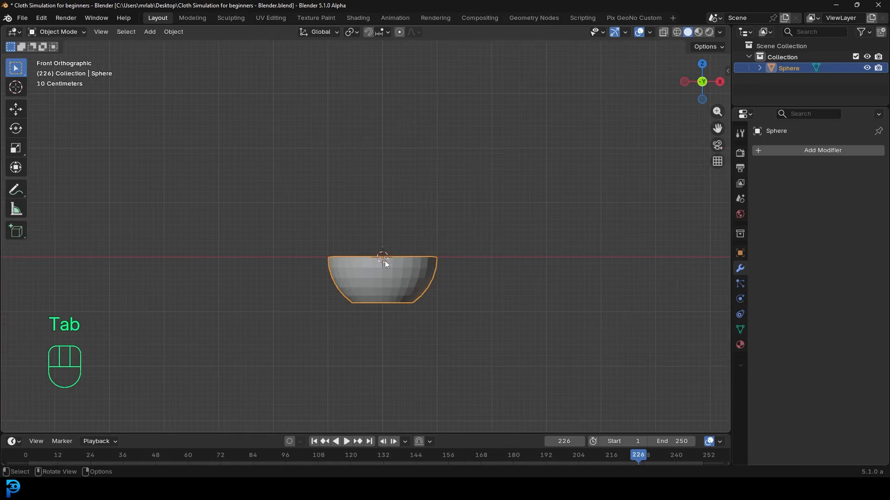
scroll(389, 273, "up", 3)
key("g")
key("z")
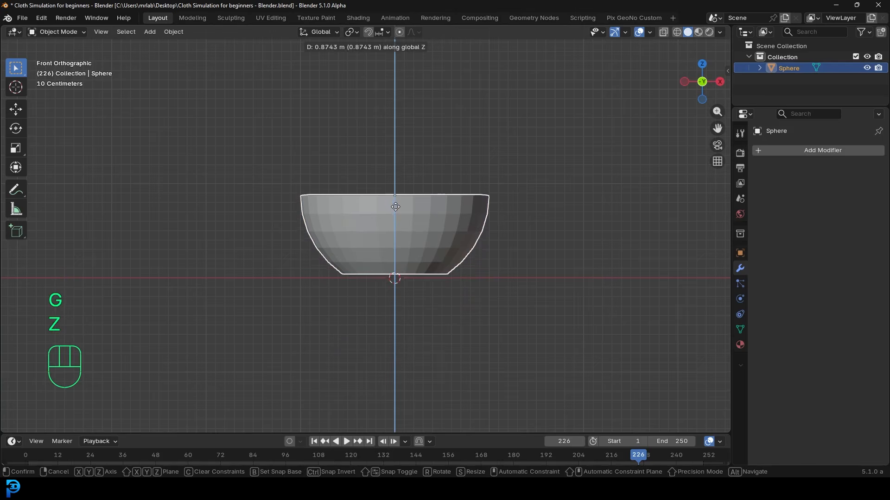
left_click(396, 210)
middle_click_drag(397, 209, 444, 273)
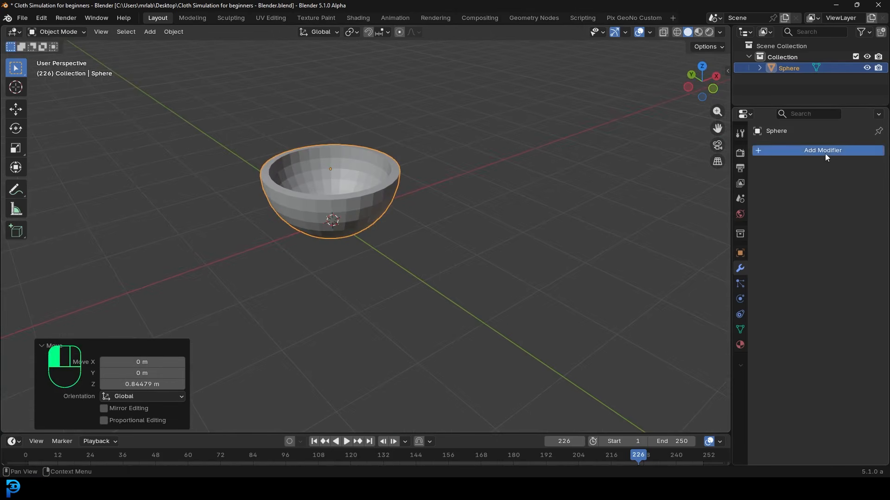
Add a Subdivision Surface modifier to the bowl and shade the bowl smooth.
left_click(770, 151)
left_click(768, 150)
type("SUB")
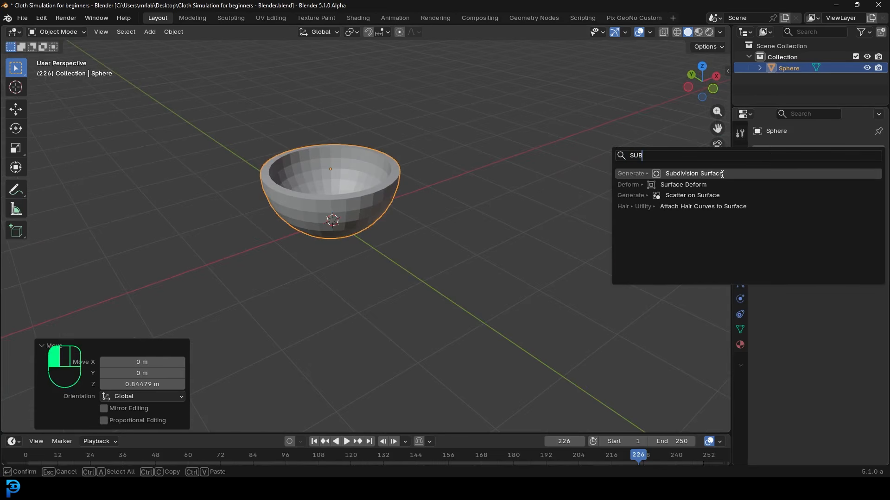
left_click(721, 173)
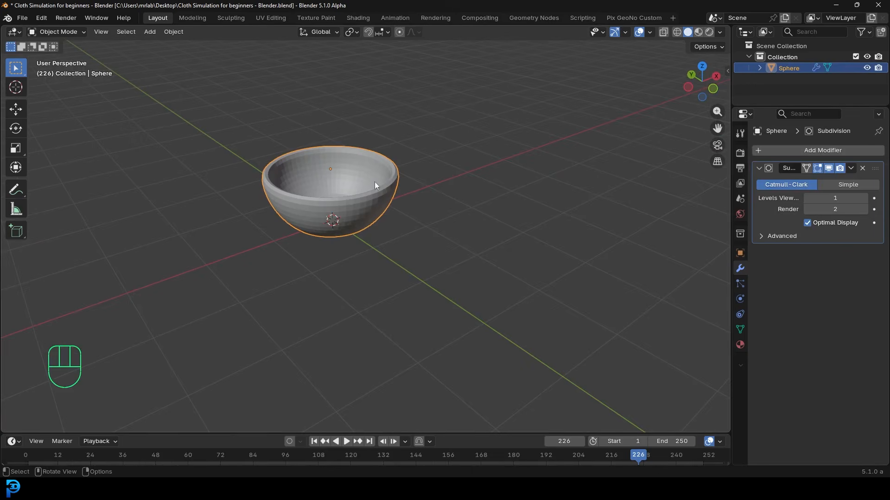
right_click(342, 159)
left_click(327, 151)
scroll(417, 203, "up", 3)
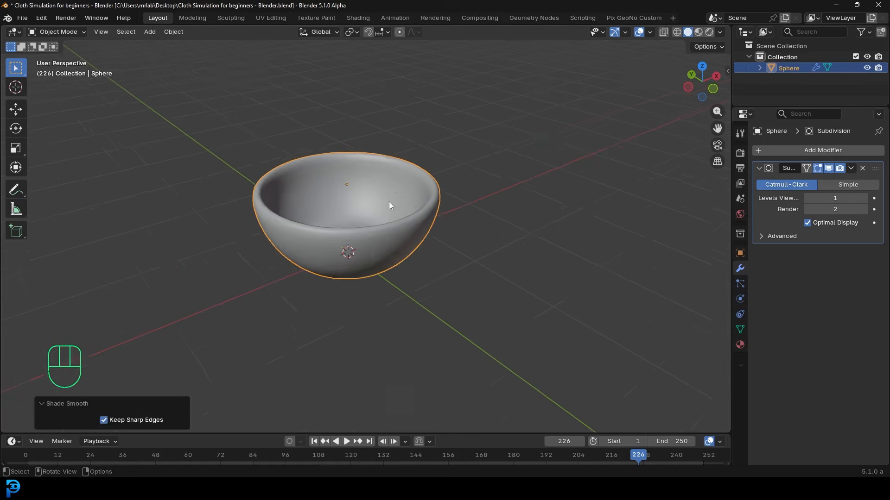
Set the bowl's viewport subdivision level to 2, apply the modifier, and check the resulting mesh in Edit Mode.
left_click(866, 199)
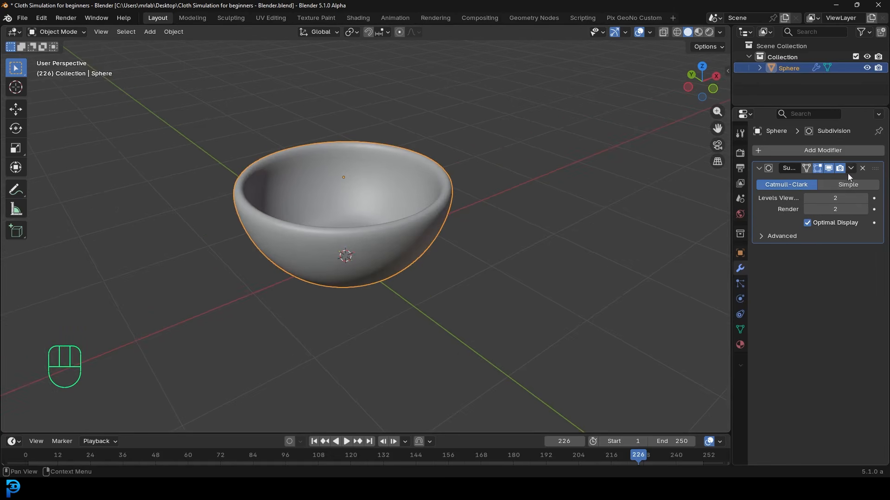
left_click(850, 167)
left_click(827, 181)
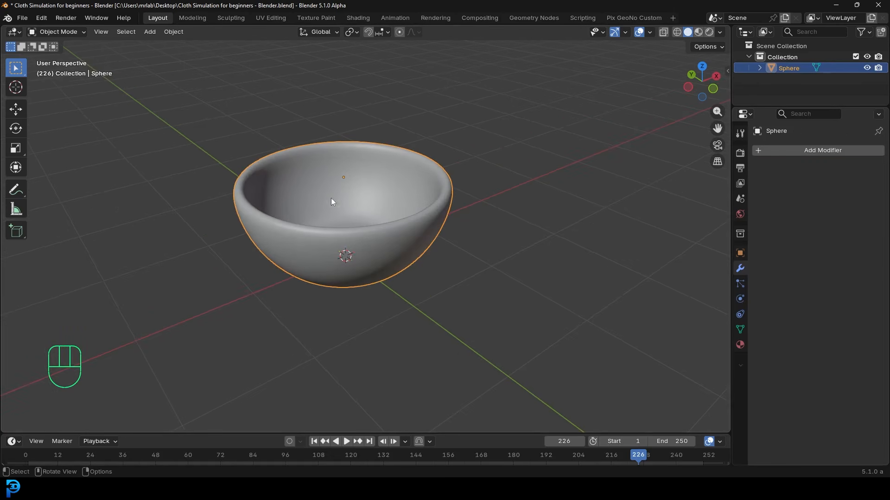
key("Tab")
middle_click_drag(331, 201, 364, 226)
key("Tab")
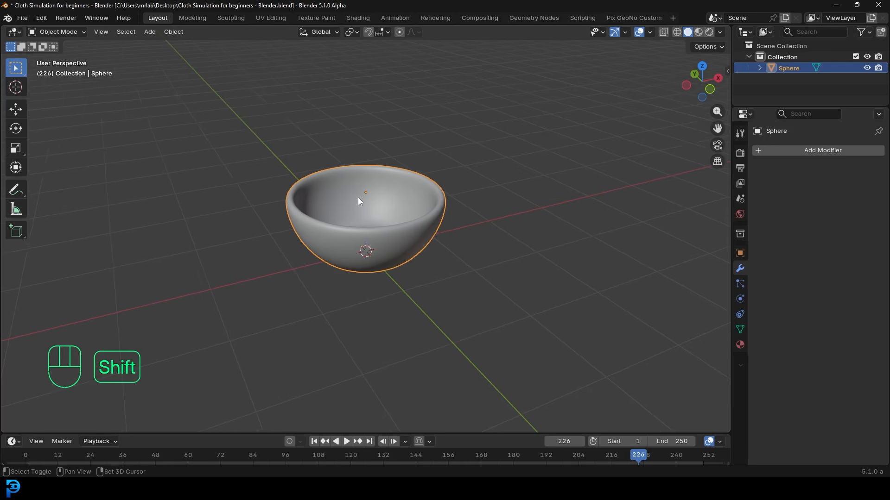
Add a mesh plane and raise it about 1.434 m along Z, above the bowl.
key("shift+a")
mouse_move(304, 198)
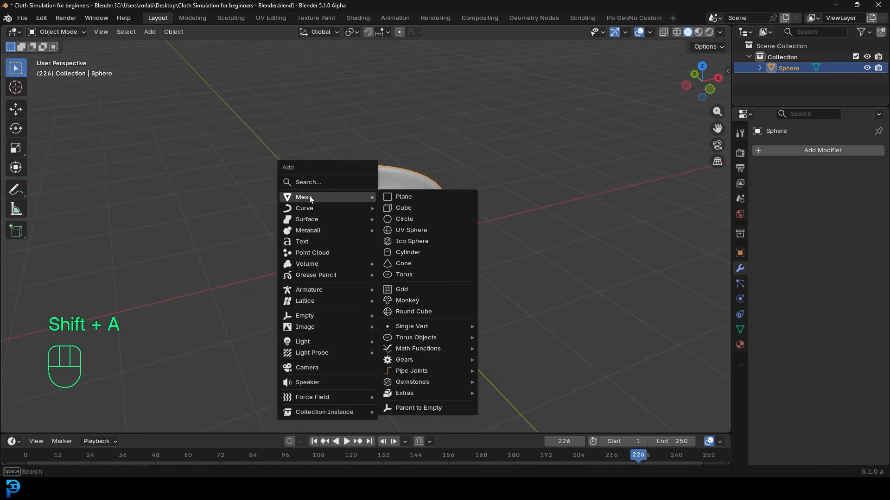
left_click(410, 197)
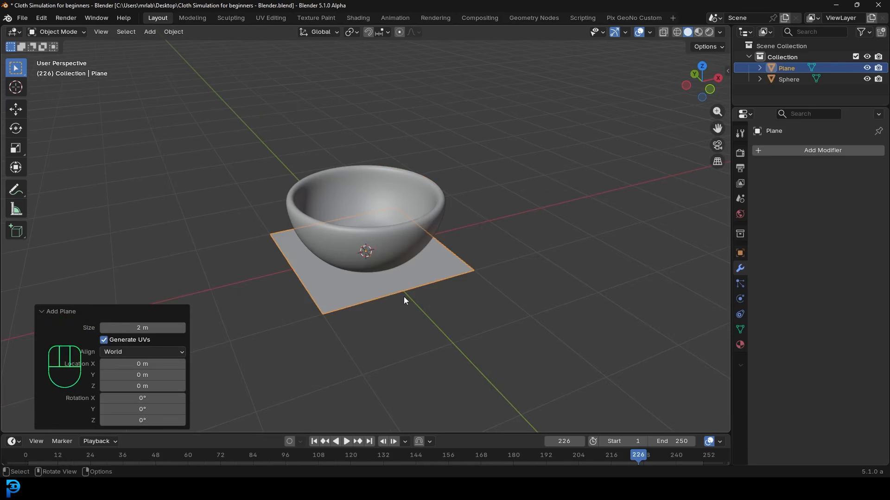
key("g")
key("z")
left_click(416, 193)
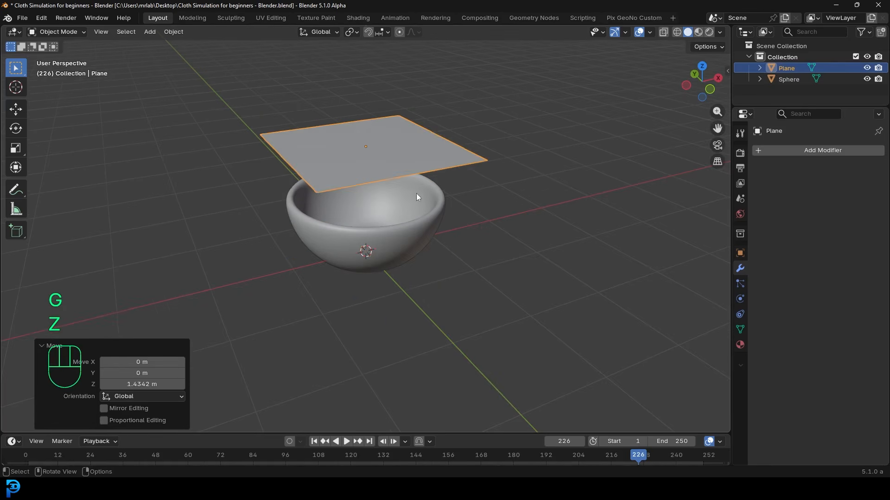
Scale the plane up by a factor of about 1.557 and apply its scale.
mouse_move(392, 218)
middle_mouse_down()
mouse_move(399, 210)
mouse_move(405, 221)
middle_mouse_up()
key("s")
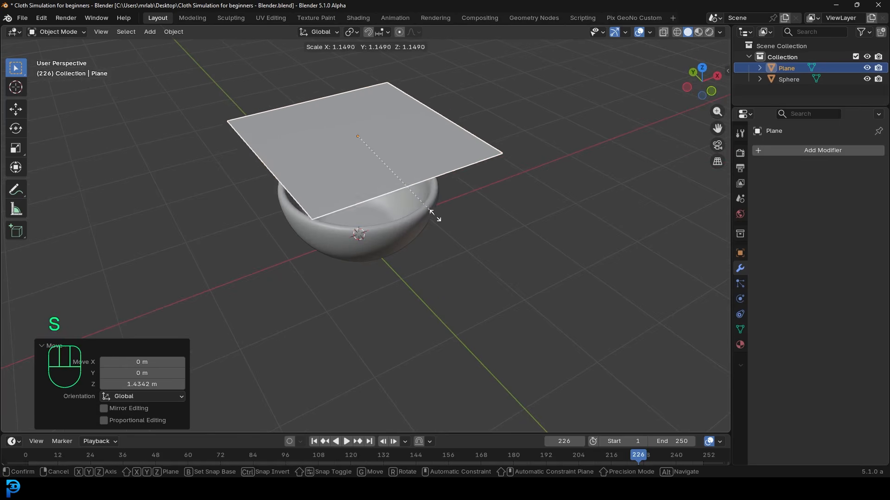
left_click(463, 243)
middle_click_drag(463, 245, 433, 224)
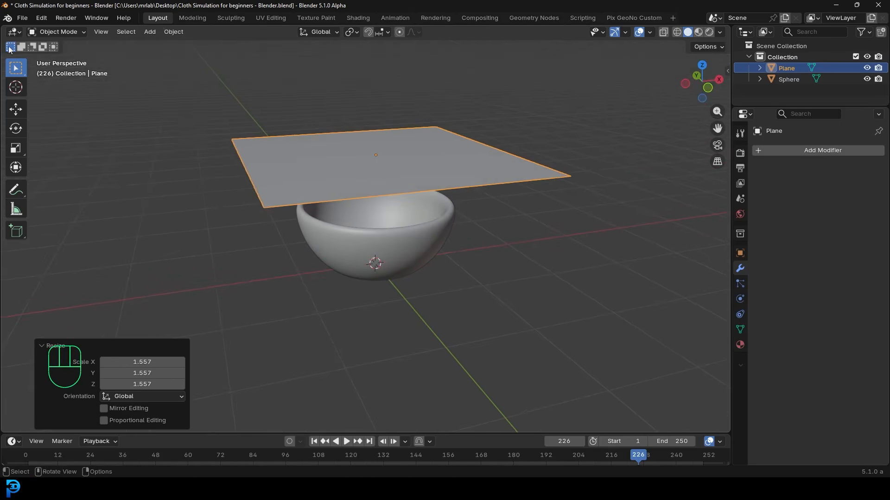
middle_click_drag(366, 183, 385, 194)
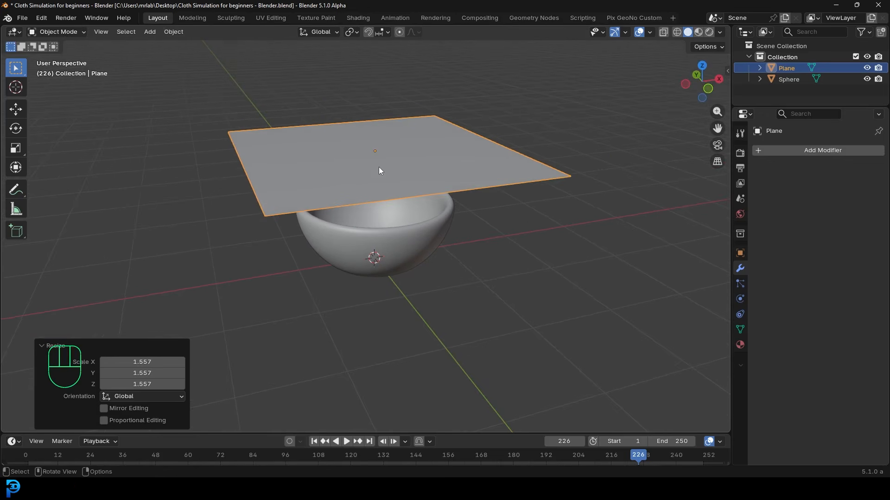
middle_click_drag(370, 149, 382, 152)
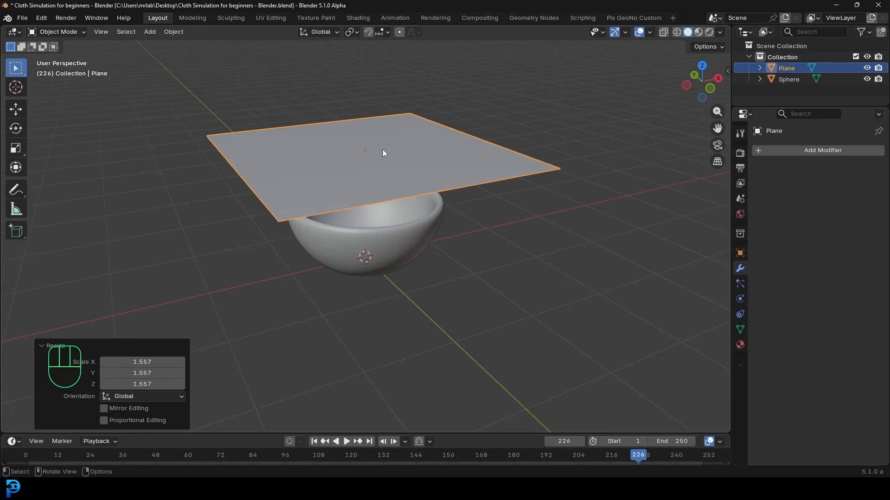
key("ctrl+a")
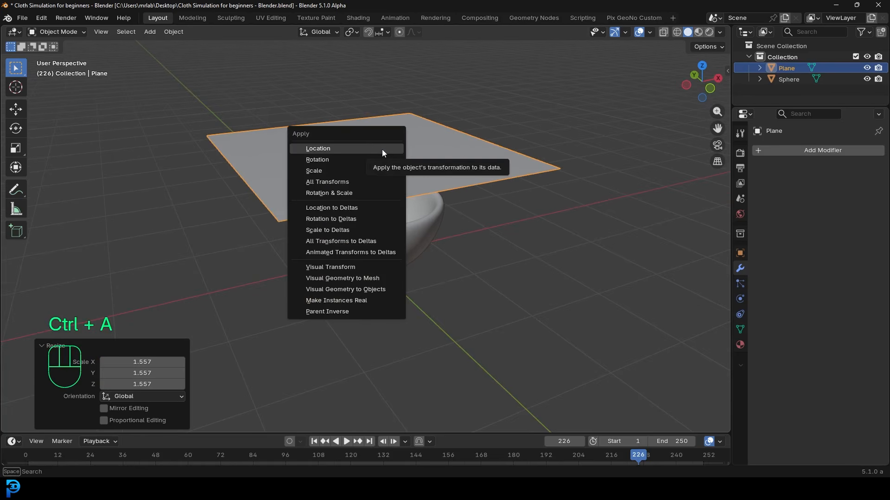
left_click(338, 171)
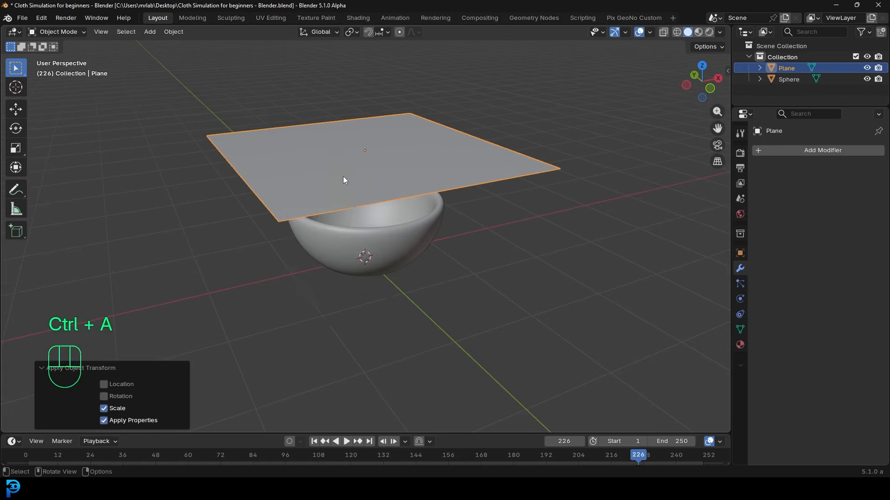
left_click(39, 365)
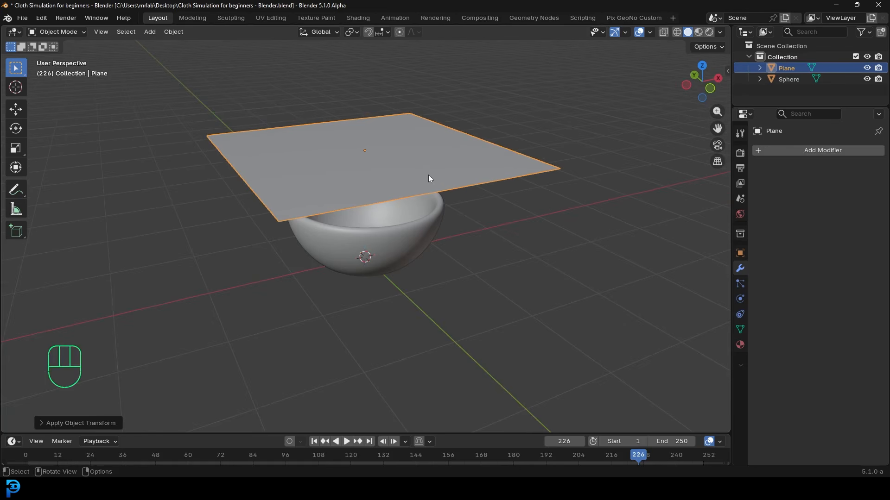
Enlarge the plane slightly more, by a factor of about 1.06, and apply the scale again.
key("s")
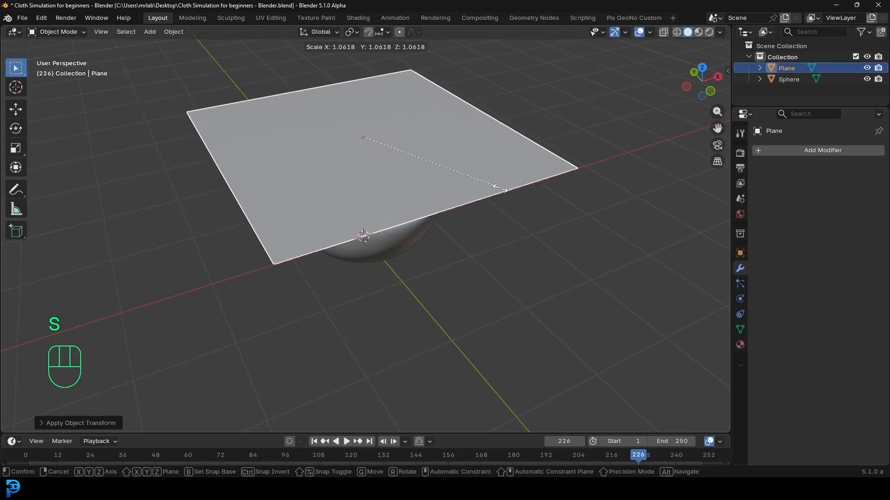
left_click(500, 187)
key("ctrl+a")
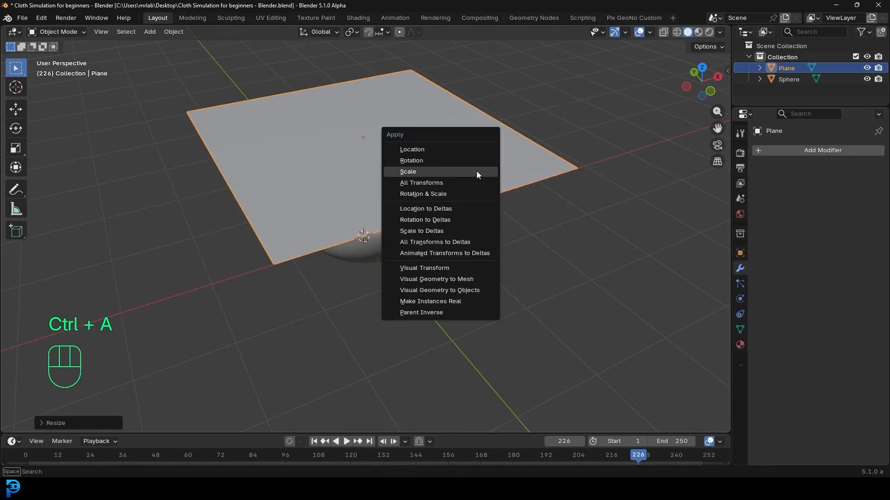
left_click(424, 171)
middle_click_drag(404, 194, 401, 164)
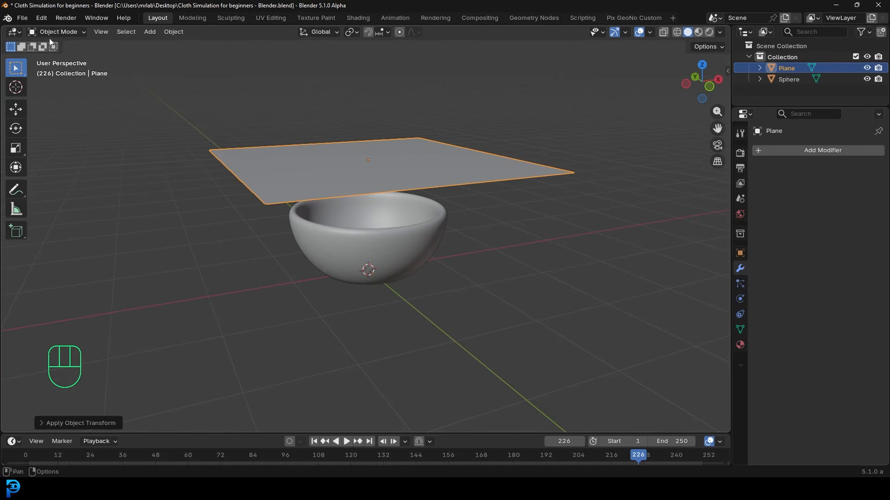
Select the plane's whole mesh in Edit Mode and subdivide it with 25 cuts.
key("Tab")
middle_click_drag(427, 126, 432, 167)
scroll(432, 167, "up", 1)
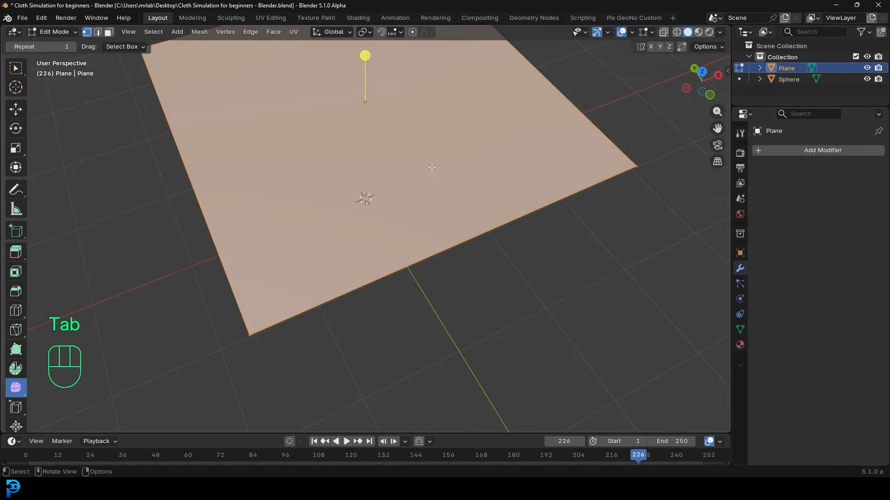
scroll(371, 174, "down", 3)
scroll(378, 182, "up", 1)
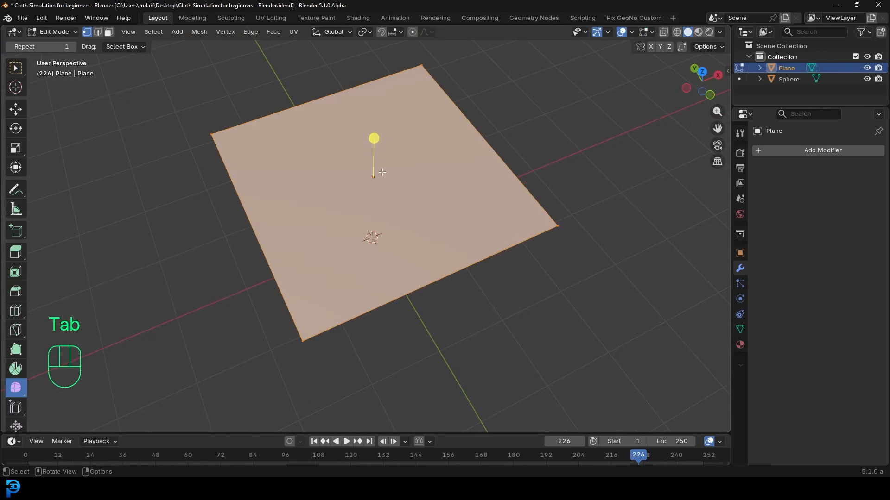
left_click_drag(161, 54, 578, 365)
right_click(423, 140)
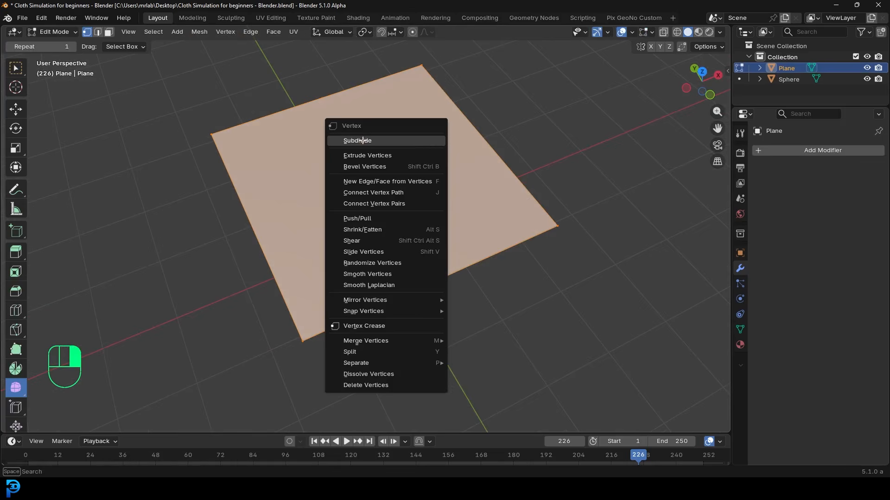
left_click(364, 141)
left_click(45, 427)
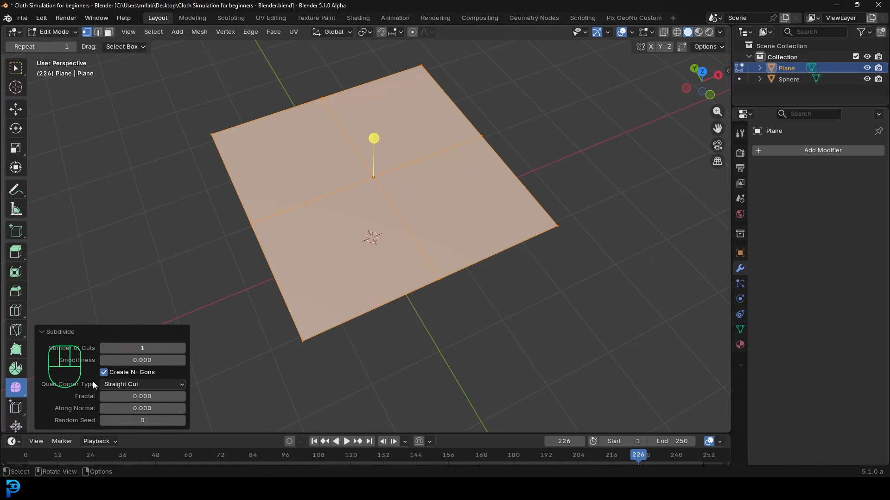
left_click(149, 347)
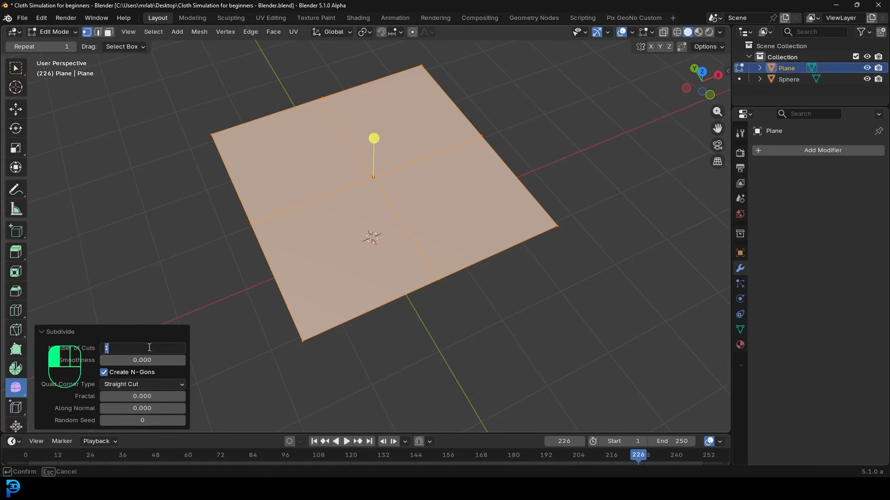
key("Return")
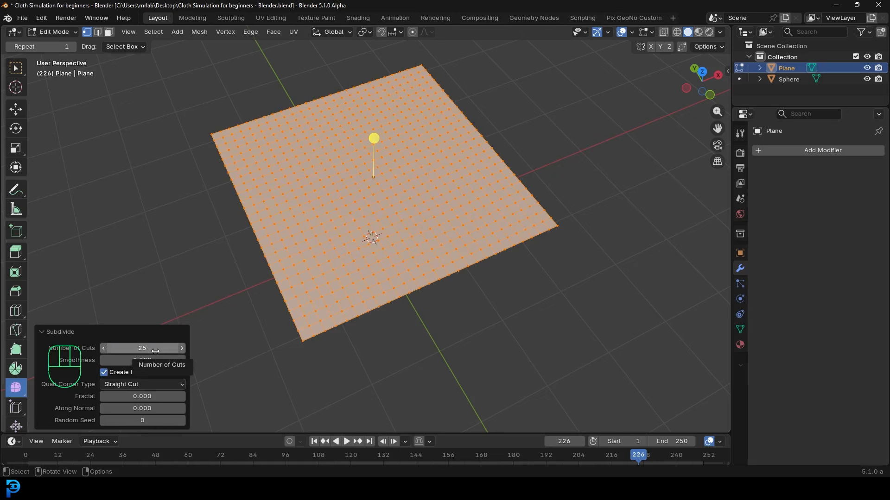
Set the plane's number of subdivision cuts to 35 and return to Object Mode.
left_click(156, 351)
key("Return")
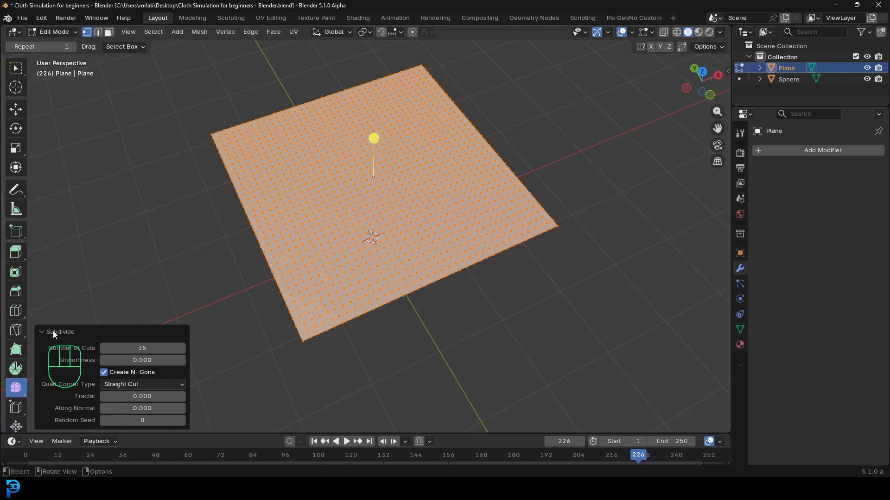
left_click(73, 333)
middle_click_drag(132, 319, 393, 211)
scroll(410, 198, "down", 4)
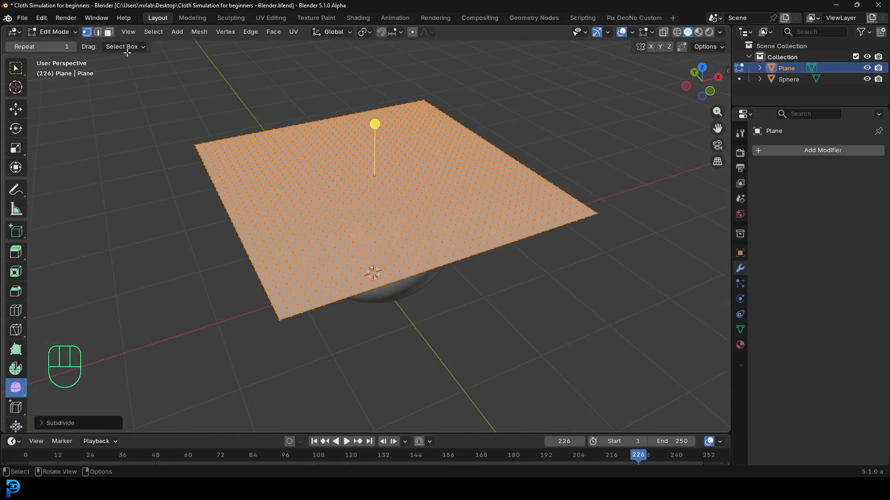
left_click(60, 32)
left_click(71, 47)
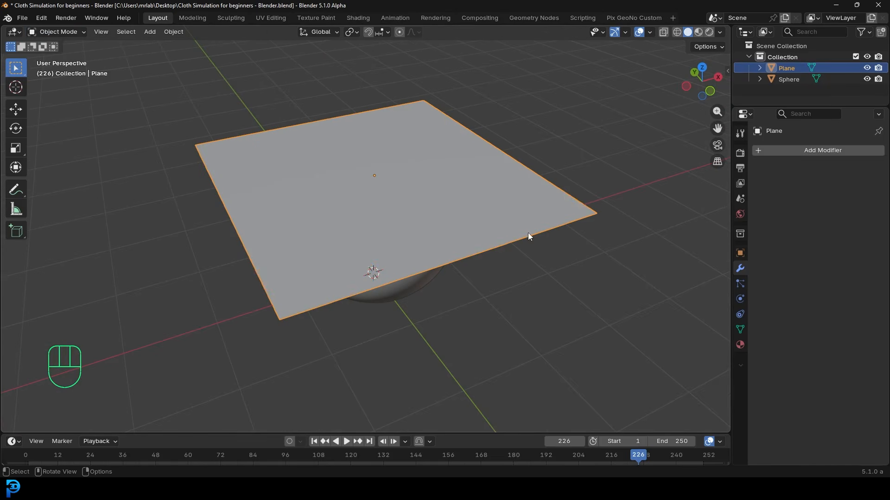
Add Collision physics to the bowl.
scroll(440, 223, "down", 5)
middle_click_drag(431, 223, 407, 197)
scroll(410, 202, "up", 3)
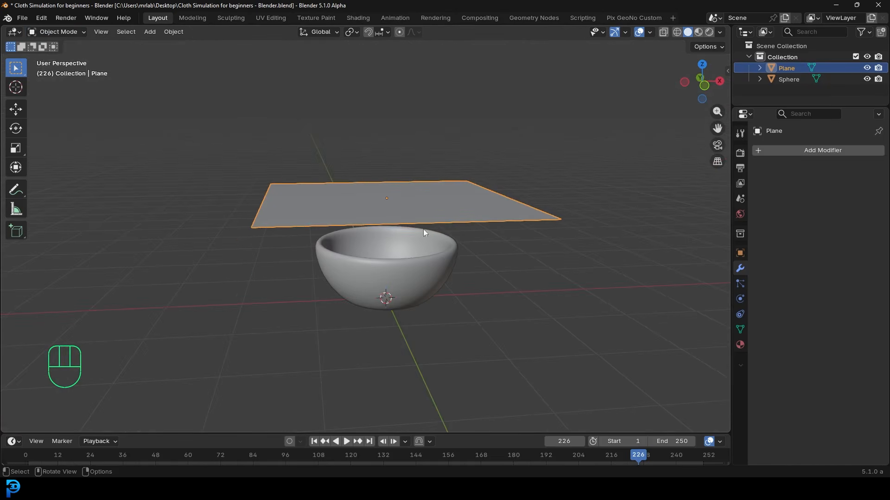
scroll(443, 202, "up", 1)
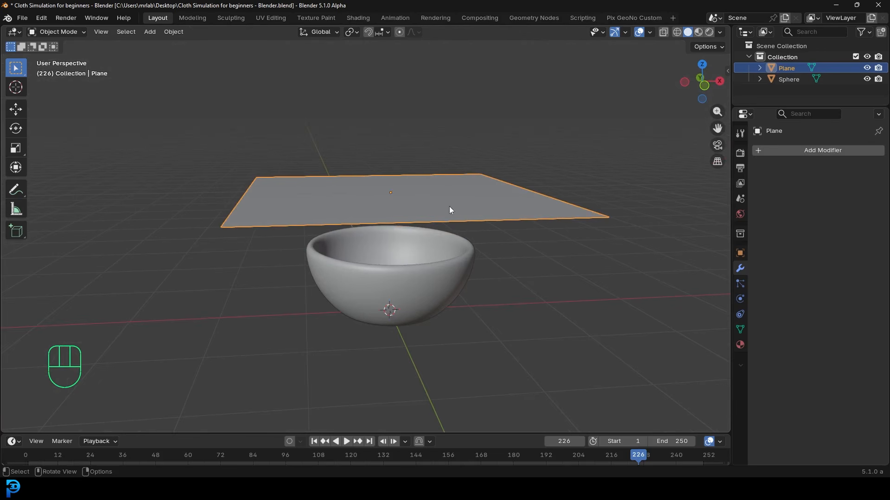
left_click(402, 278)
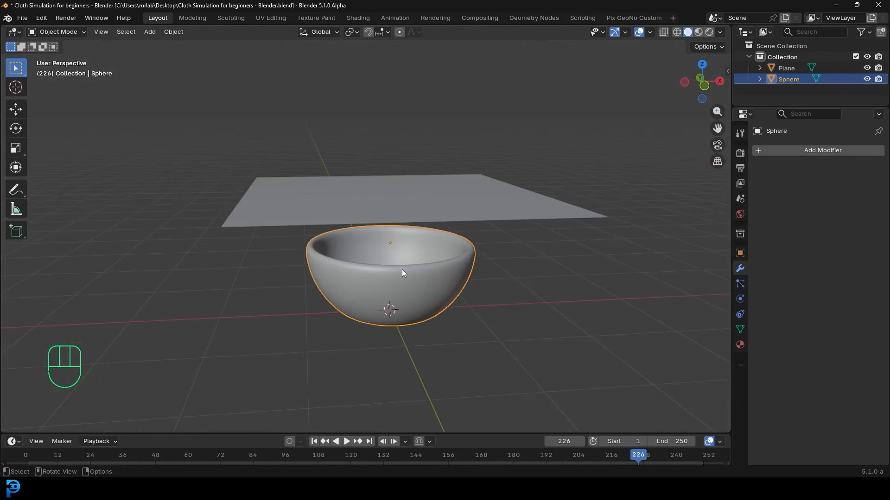
left_click(739, 299)
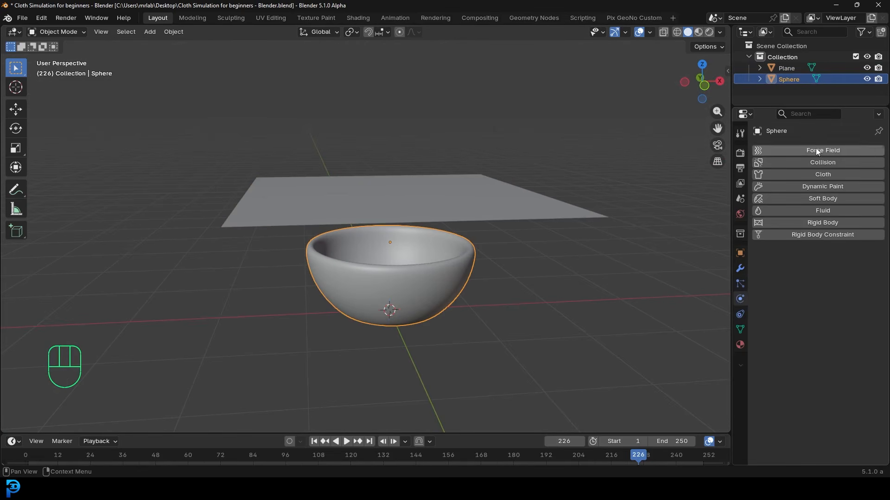
left_click(835, 163)
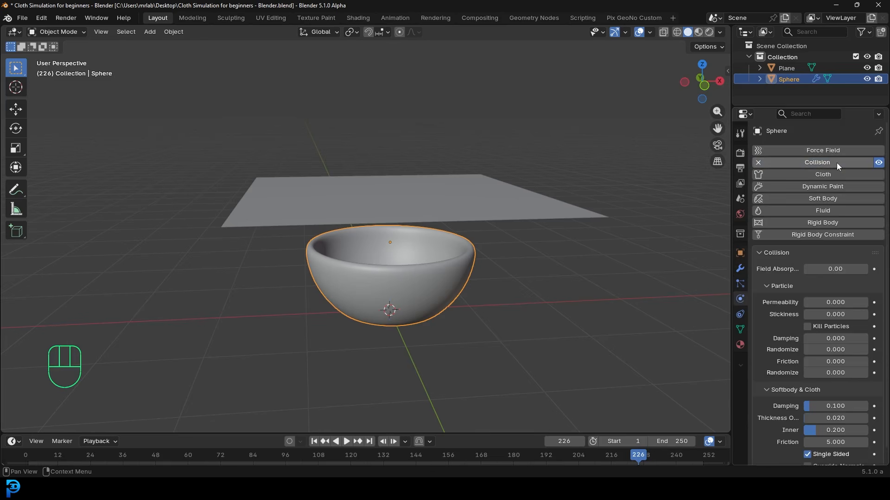
Review the bowl's collision settings, including Softbody & Cloth damping, and collapse the Particle and Softbody & Cloth sections.
scroll(769, 308, "down", 1)
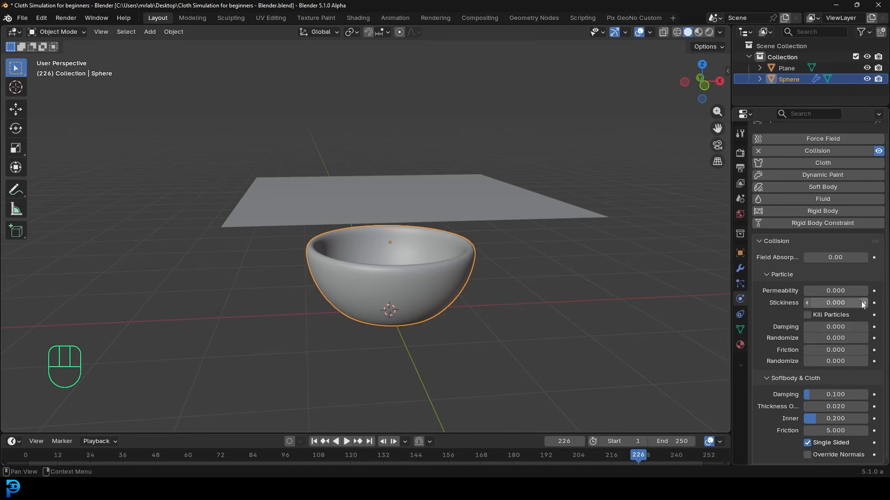
left_click(777, 276)
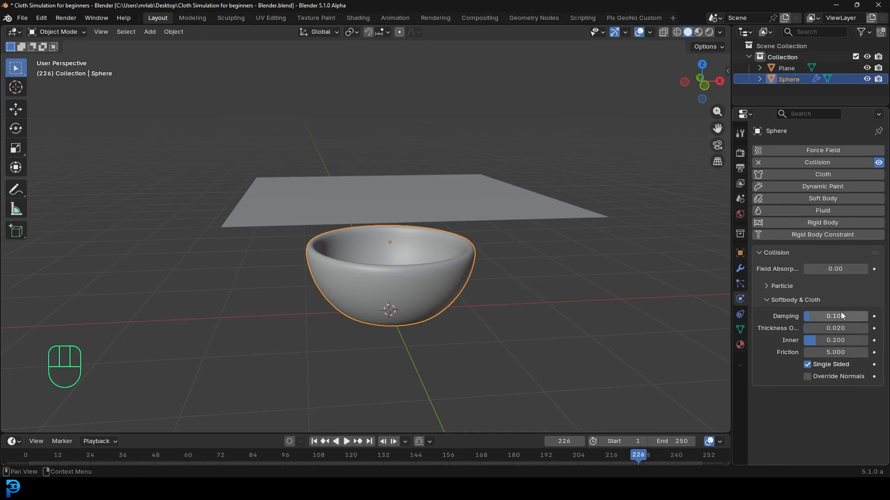
scroll(537, 298, "up", 2)
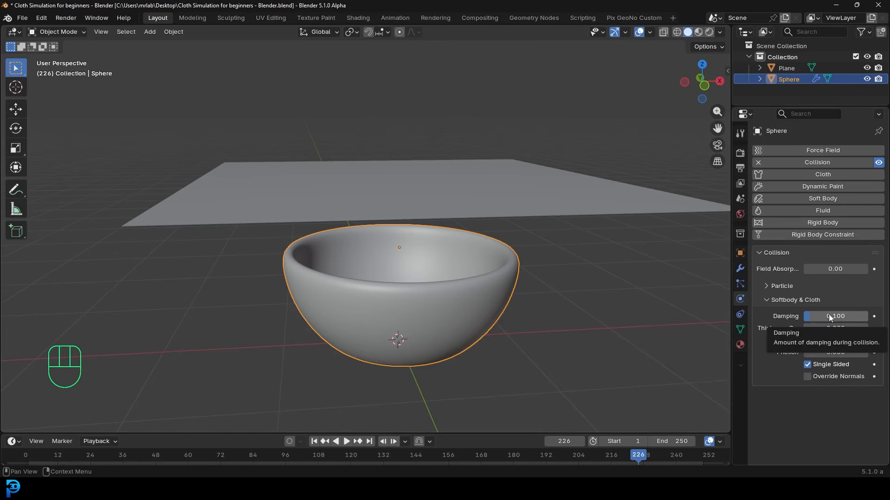
left_click(766, 298)
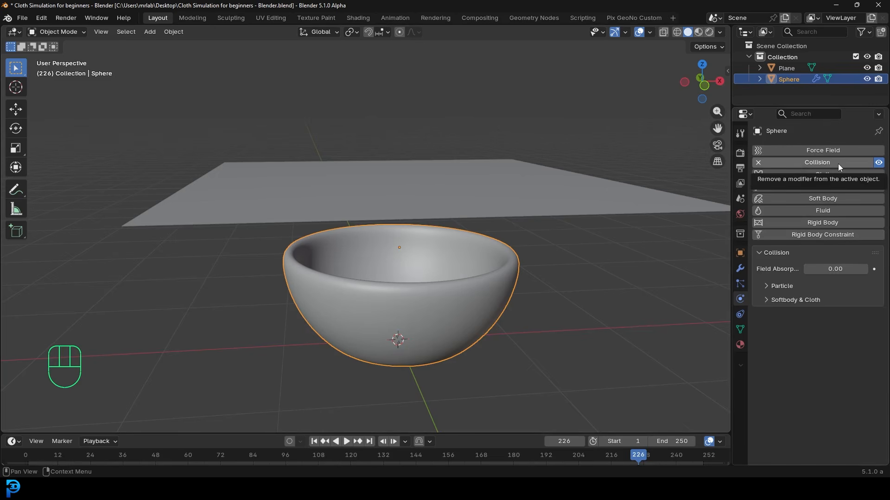
Add Cloth physics to the plane above the bowl.
scroll(401, 147, "down", 3)
left_click(416, 190)
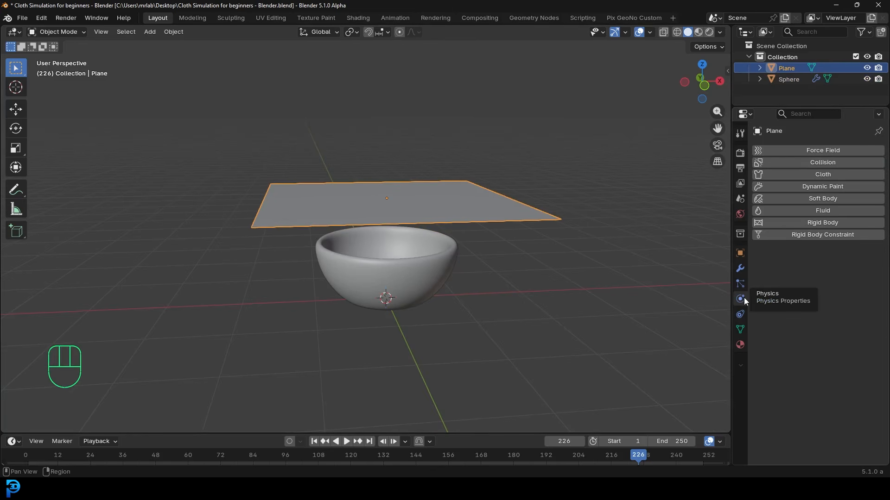
left_click(830, 174)
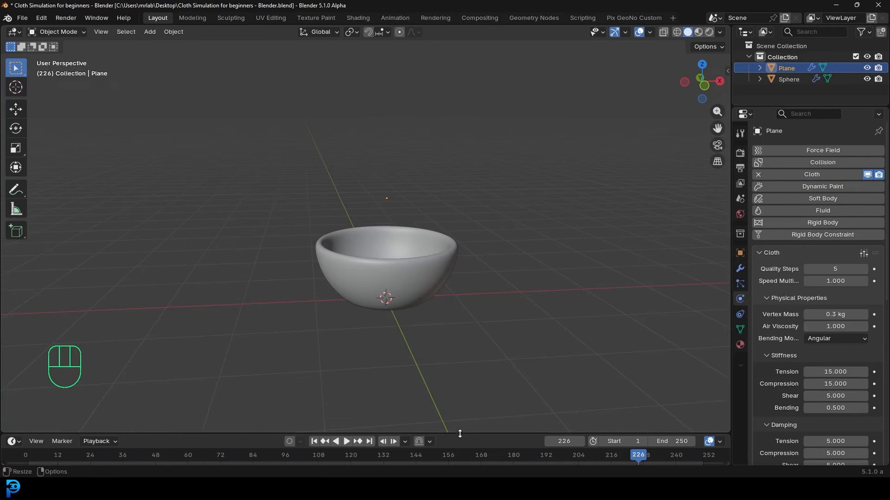
Make the timeline area taller and set the current frame to 1.
left_click_drag(460, 434, 463, 333)
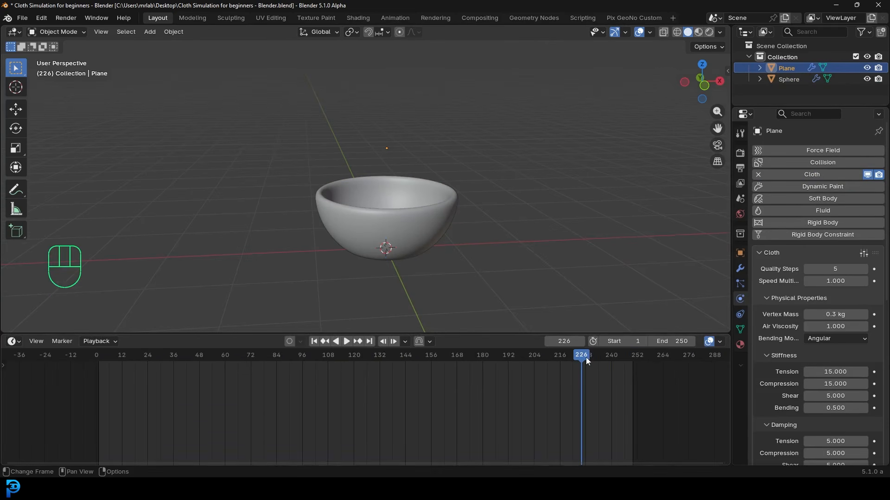
left_click_drag(582, 359, 98, 393)
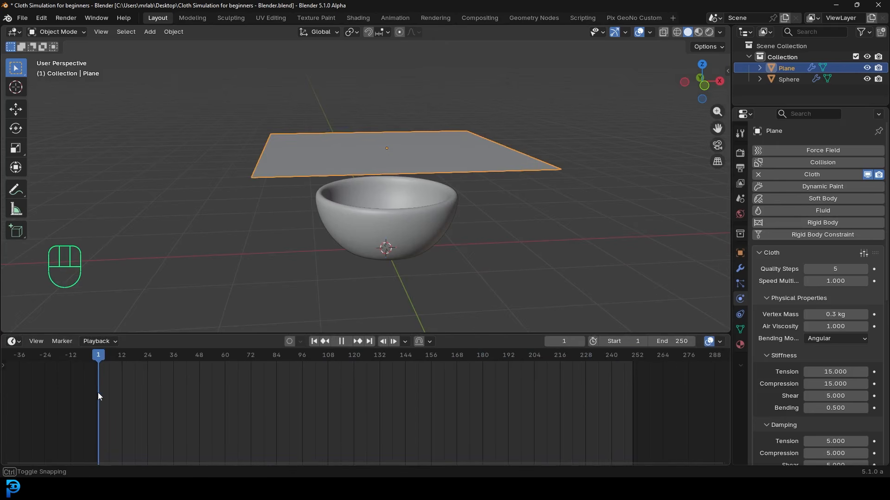
left_click_drag(146, 334, 152, 388)
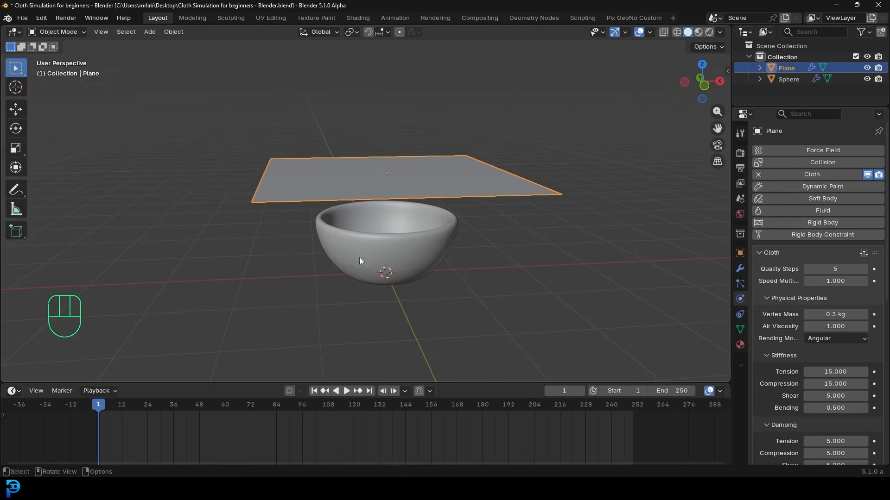
Play the cloth simulation from frame 1 and stop it at frame 68.
middle_click_drag(674, 256, 482, 217)
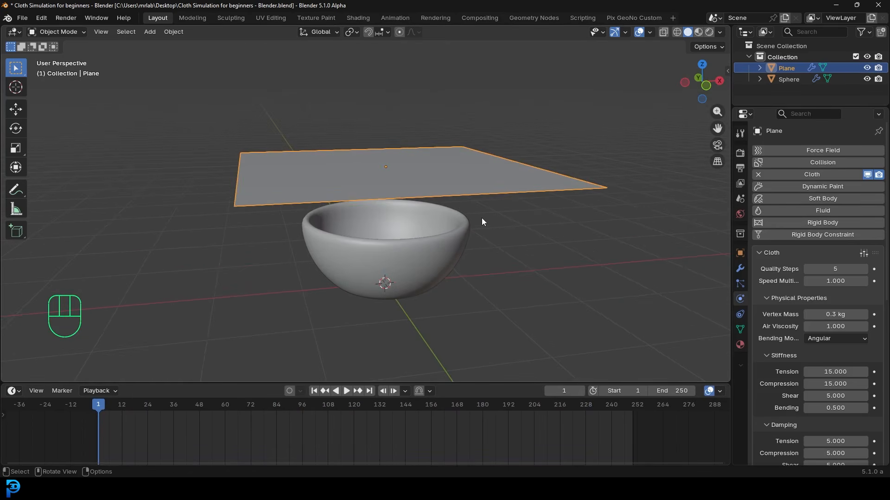
key("space")
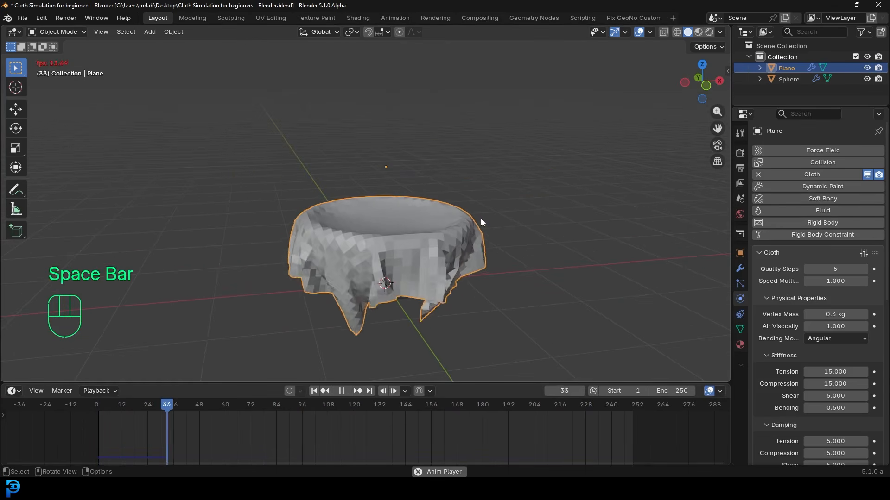
key("space")
Apply Shade Smooth to the draped cloth plane.
middle_click_drag(471, 216, 373, 205)
right_click(373, 205)
left_click(299, 205)
scroll(449, 279, "down", 3)
middle_click_drag(448, 279, 382, 258)
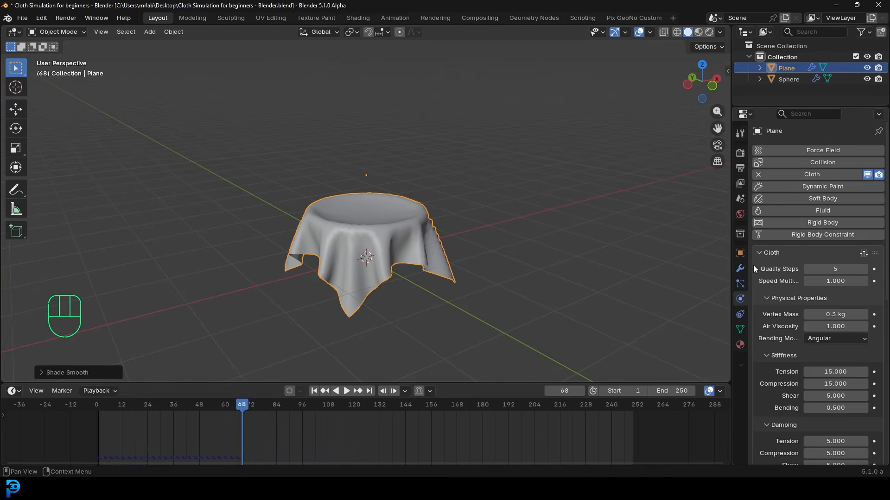
Replay the simulation from frame 1, stop at frame 56 and examine the cloth's drape from several sides.
scroll(388, 262, "up", 2)
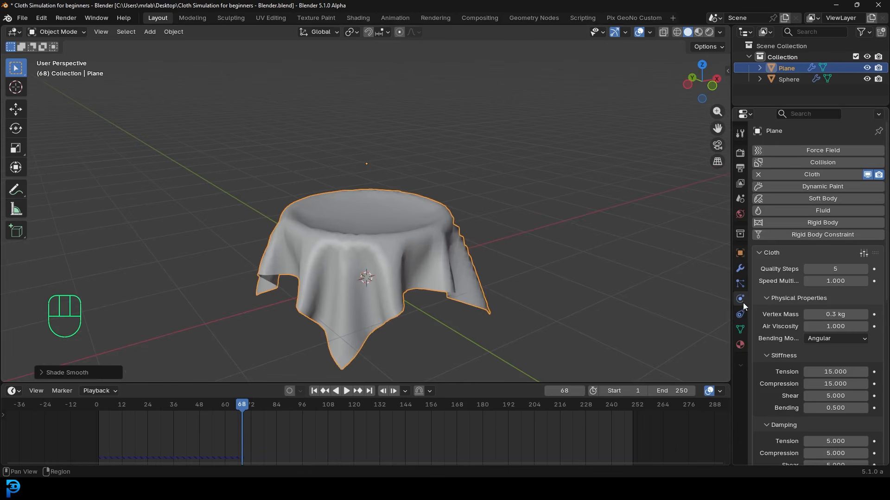
scroll(772, 319, "down", 1)
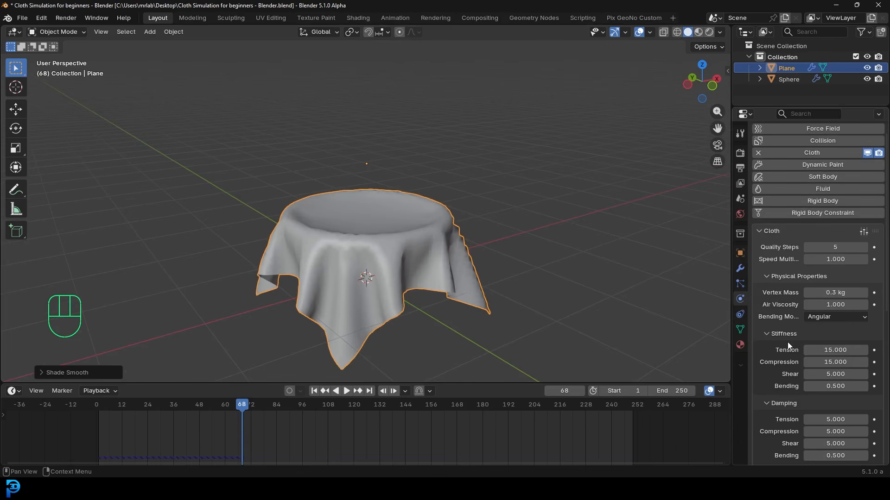
middle_click_drag(503, 247, 479, 246)
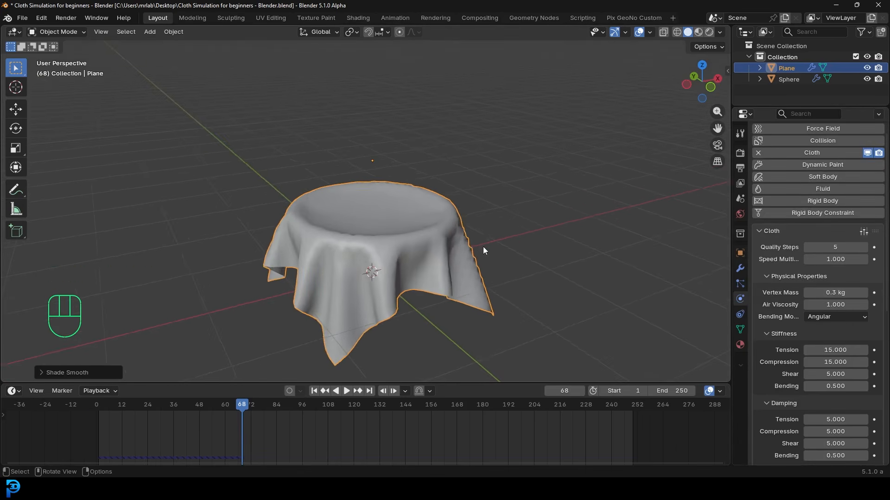
key("shift+Left")
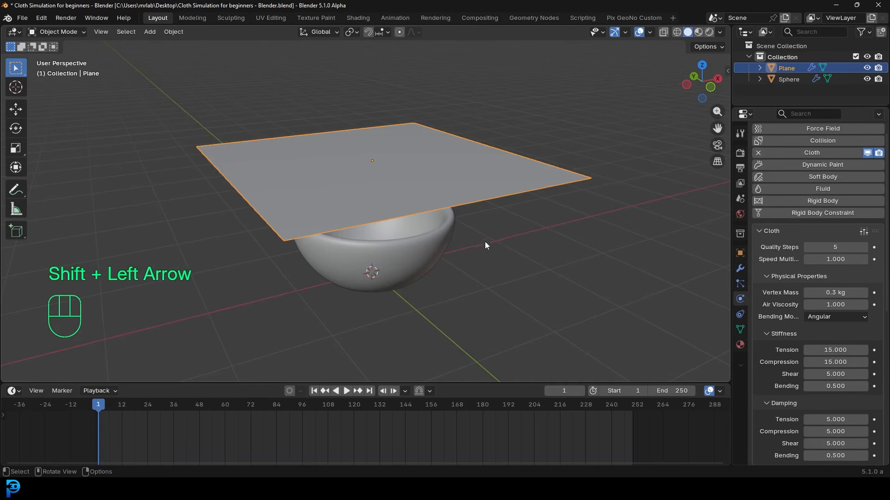
key("space")
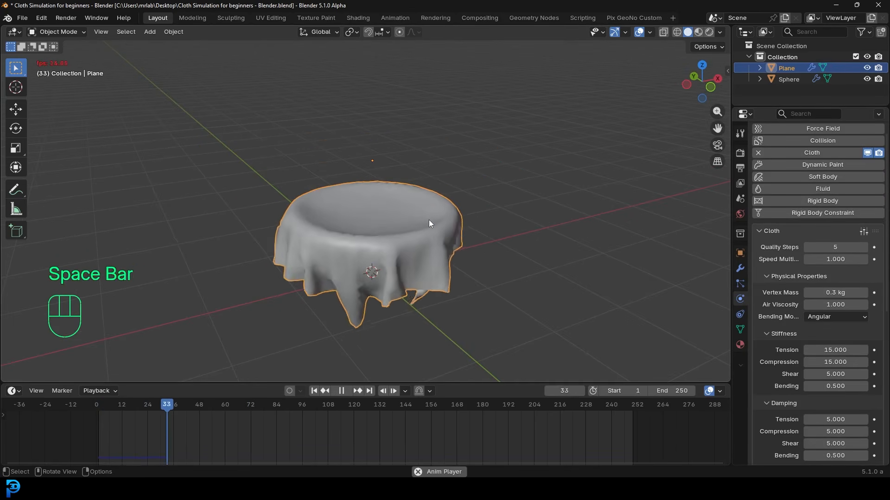
middle_click_drag(468, 273, 431, 257)
scroll(433, 260, "up", 2)
key("space")
scroll(452, 299, "down", 4)
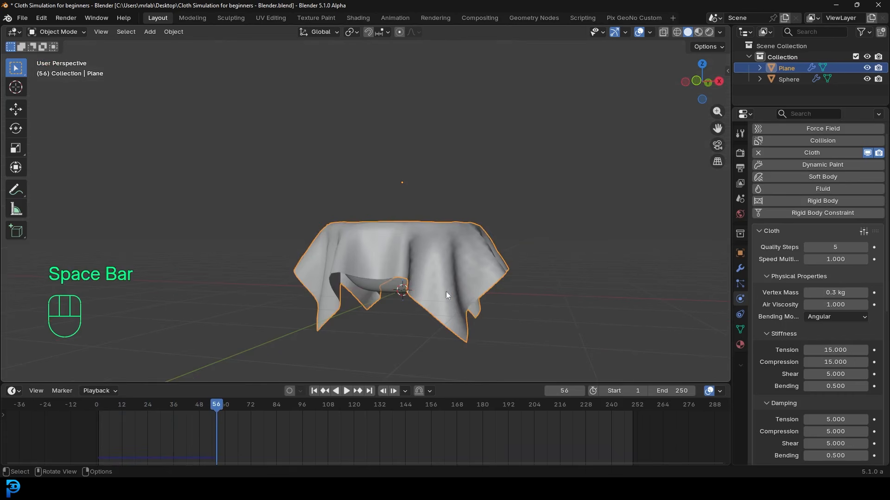
middle_click_drag(356, 265, 463, 282)
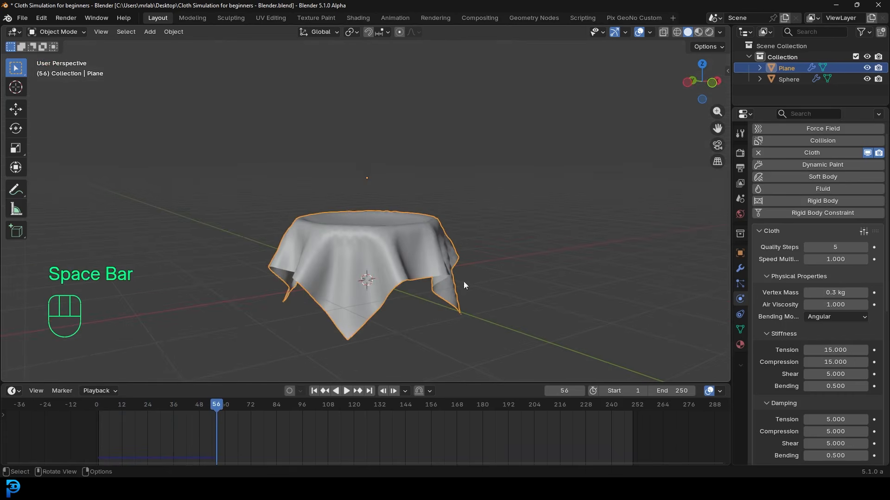
Enable Self Collisions in the plane's cloth collision settings.
scroll(783, 278, "down", 10)
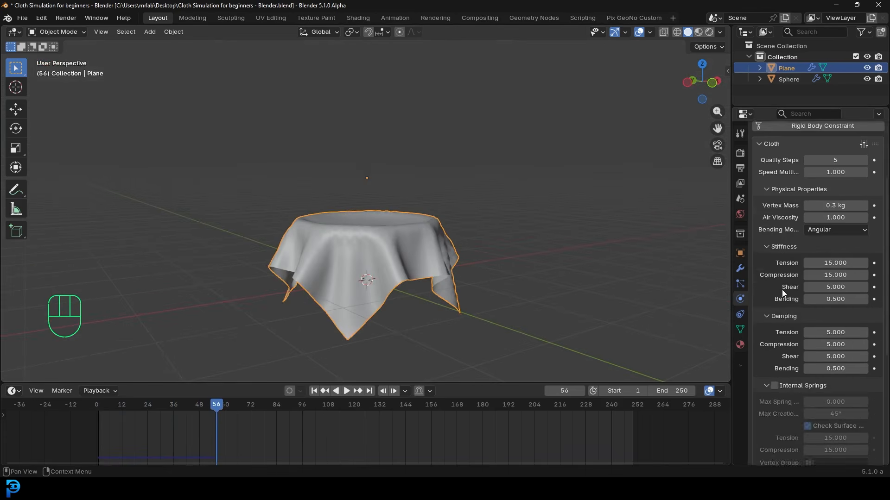
scroll(786, 365, "down", 3)
left_click(779, 427)
scroll(780, 429, "down", 4)
scroll(800, 418, "down", 2)
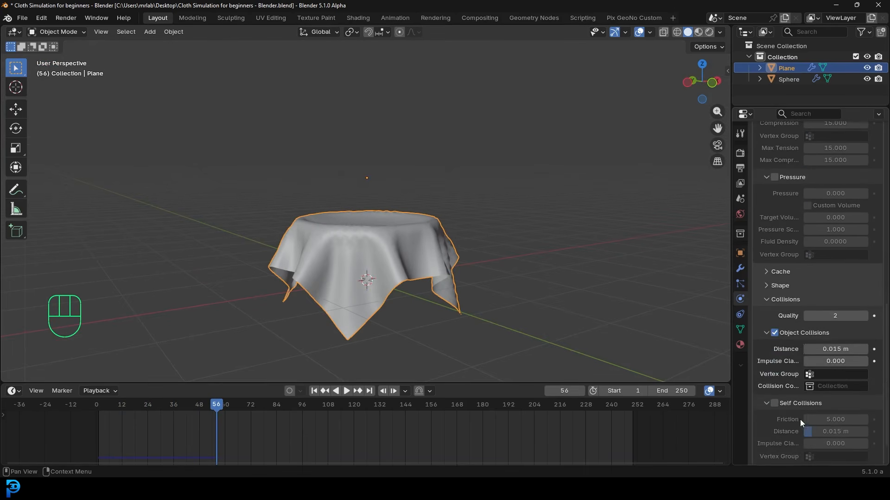
left_click(774, 403)
scroll(788, 398, "down", 2)
Replay the simulation from frame 1 with self collisions, stop at frame 75 and inspect the folds.
middle_click_drag(419, 253, 415, 249)
key("shift+Left")
key("space")
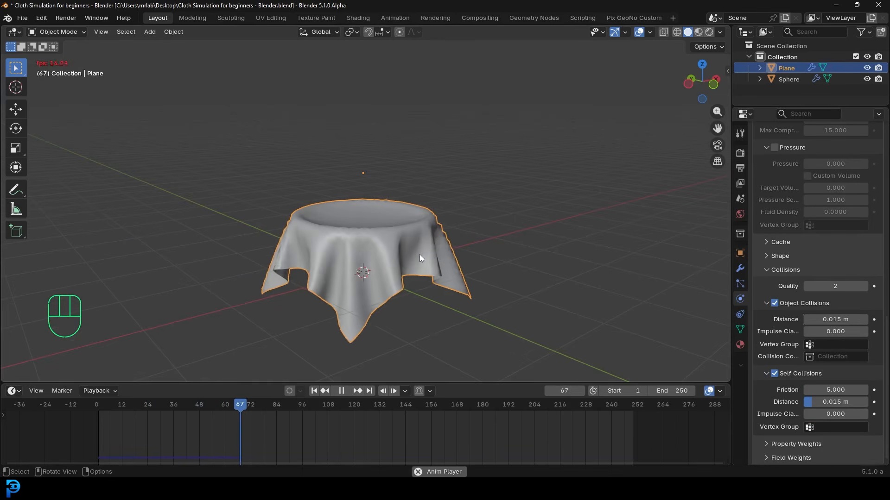
key("space")
middle_click_drag(416, 246, 429, 212)
Add a Subdivision Surface modifier to the plane below its Cloth modifier.
left_click(741, 268)
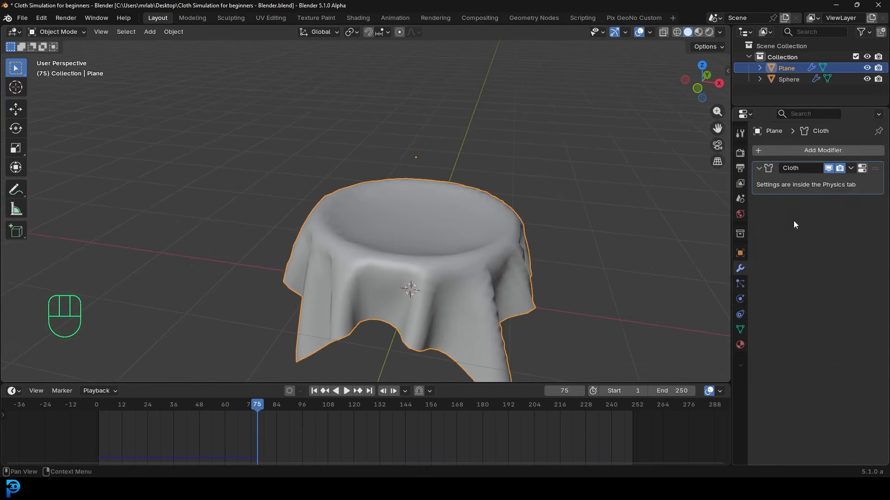
left_click(823, 152)
left_click(789, 150)
type("SUB")
left_click(735, 169)
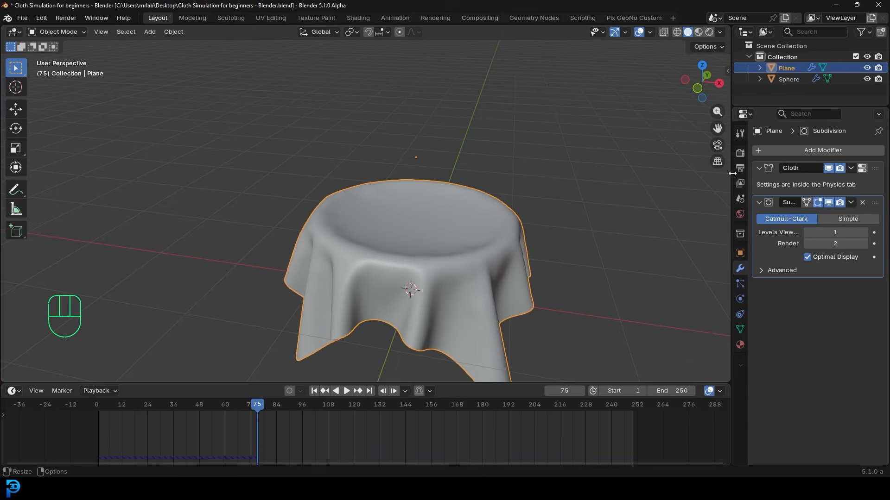
Add a Solidify modifier to the cloth with a thickness of -0.032 m and an offset of -0.9851.
middle_click_drag(428, 274, 389, 260)
left_click(802, 155)
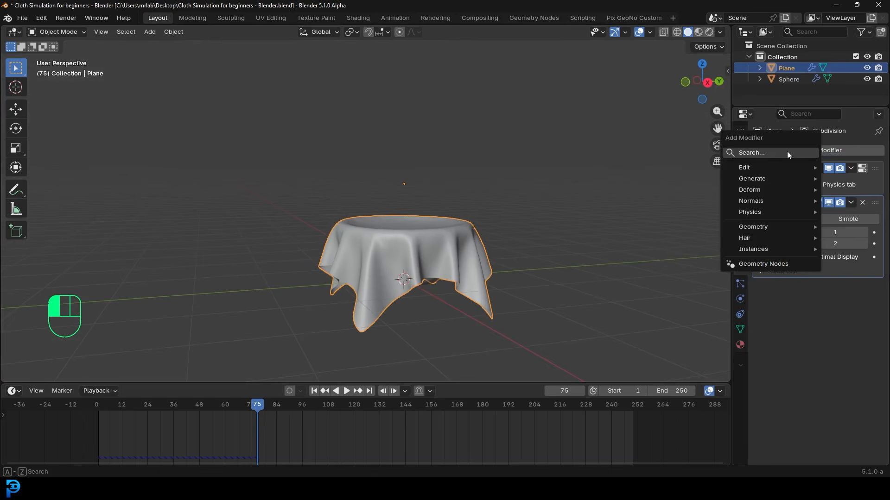
left_click(774, 152)
type("sol")
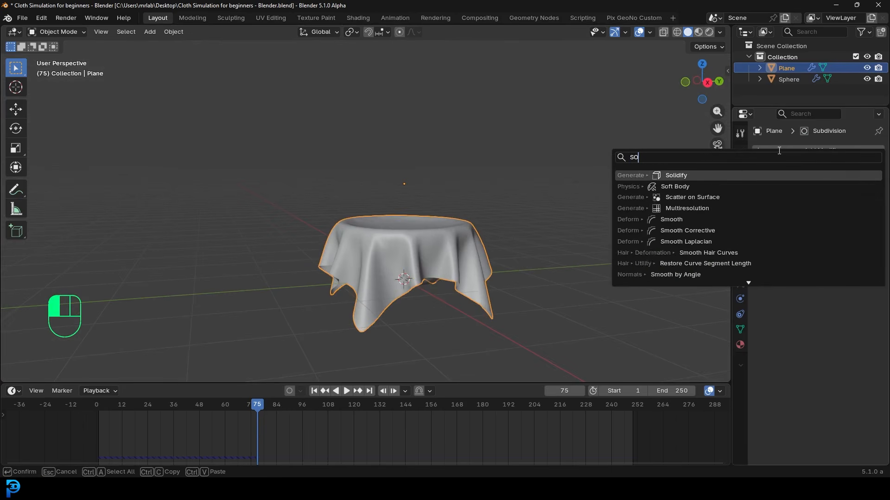
left_click(675, 176)
middle_click_drag(496, 267, 591, 139)
scroll(591, 139, "up", 2)
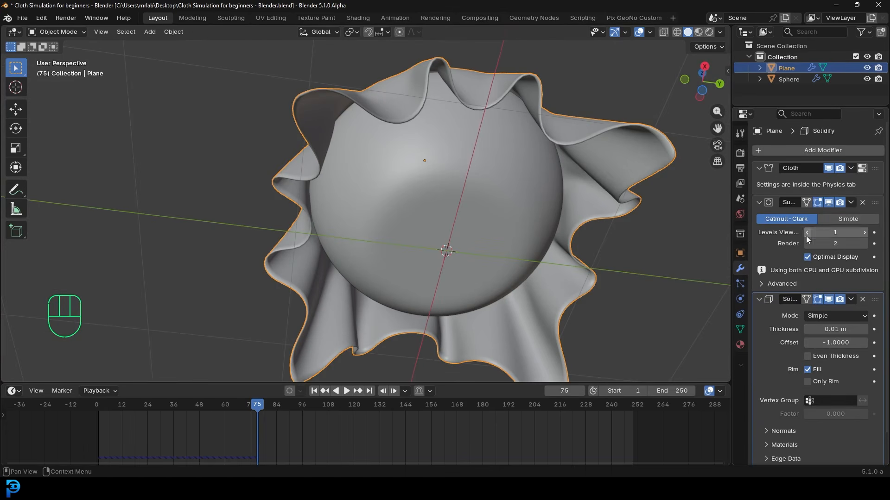
left_click_drag(831, 340, 794, 317, "shift")
Play the thickened cloth's simulation from frame 1 to frame 30, and return to frame 1.
middle_click_drag(463, 88, 425, 204)
key("shift+Left")
key("space")
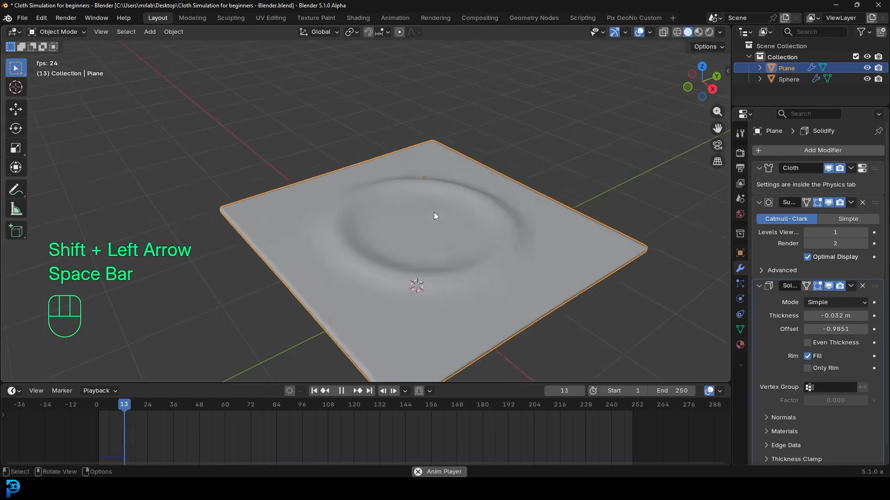
middle_click_drag(435, 218, 423, 214)
key("space")
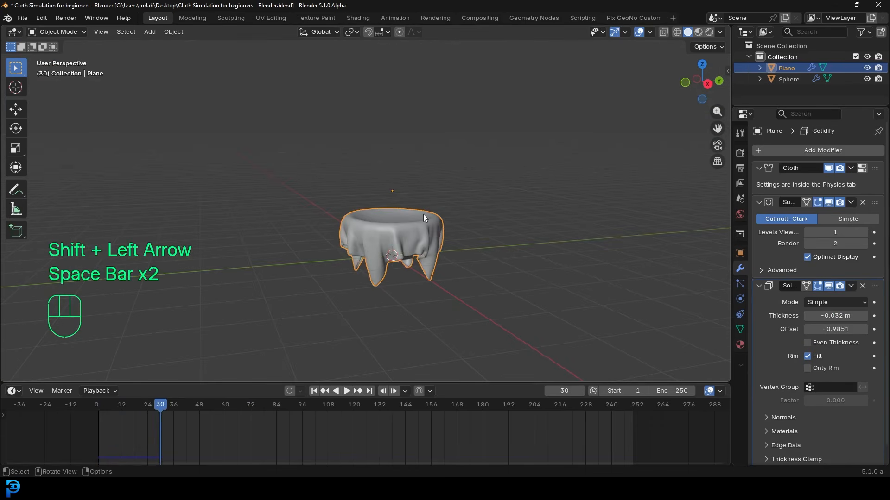
key("shift+Left")
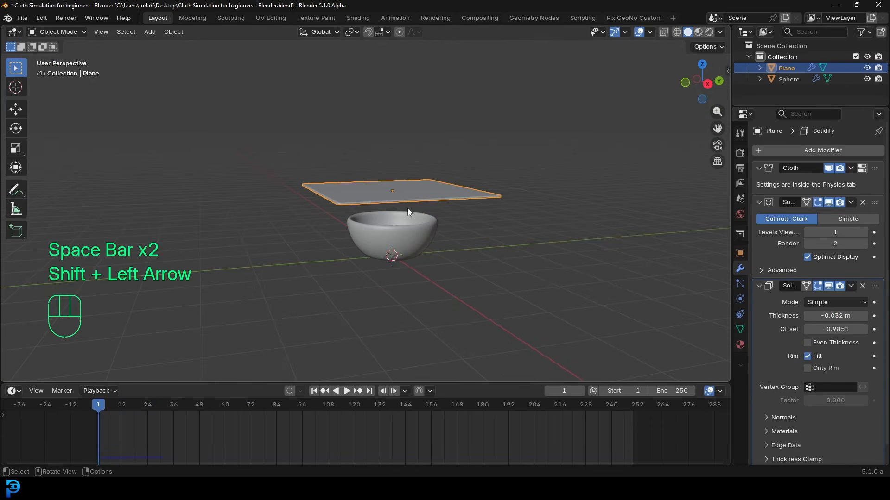
Tilt the plane in front view so it slopes down over the bowl's rim, and move it clear above the bowl.
key("KP_1")
scroll(394, 205, "up", 3)
key("r")
left_click(503, 247)
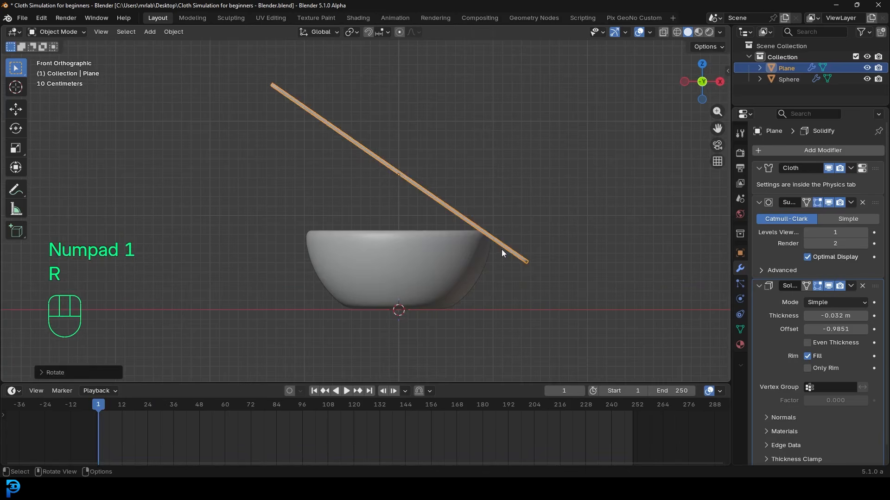
key("g")
left_click(494, 225)
Play the tilted cloth's simulation briefly and return to frame 1.
middle_click_drag(494, 225, 568, 205)
key("space")
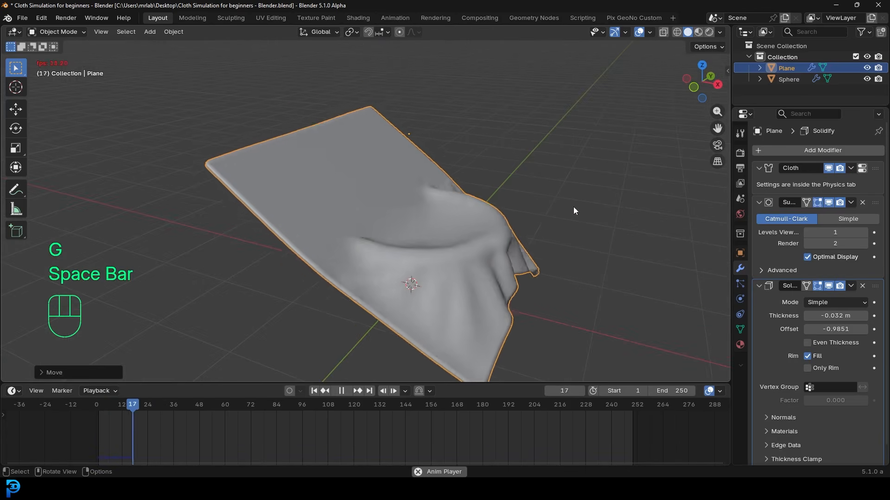
key("space")
key("shift+Left")
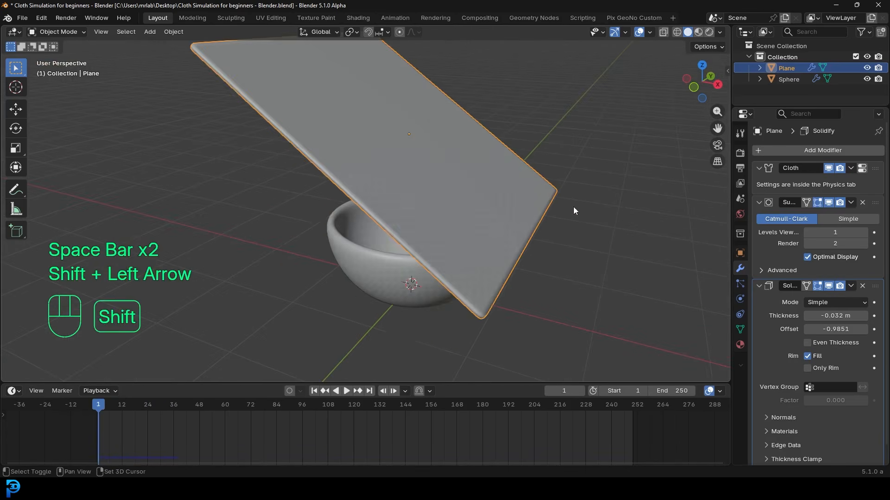
Rotate the plane about 30° steeper in front view and raise it higher above the bowl.
key("KP_1")
key("r")
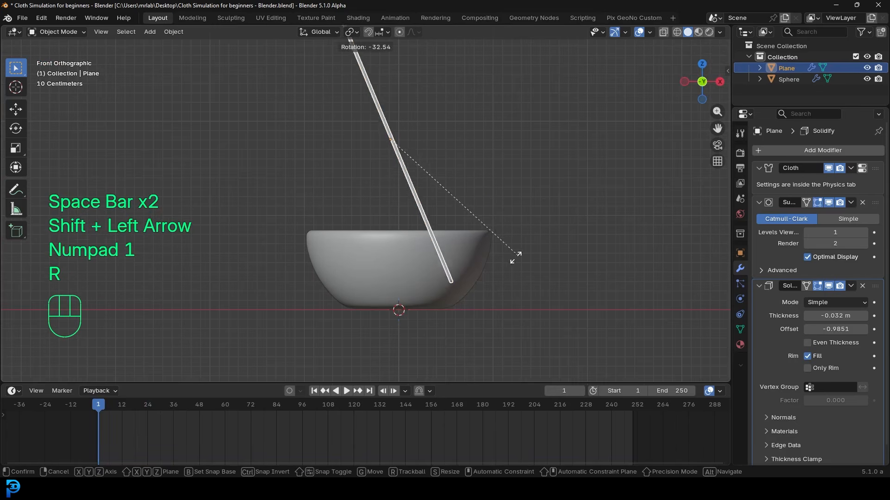
left_click(521, 254)
key("g")
left_click(531, 159)
middle_click_drag(531, 160, 502, 201)
Play the simulation to frame 94, inspect the folds in the bowl and select the cloth.
key("space")
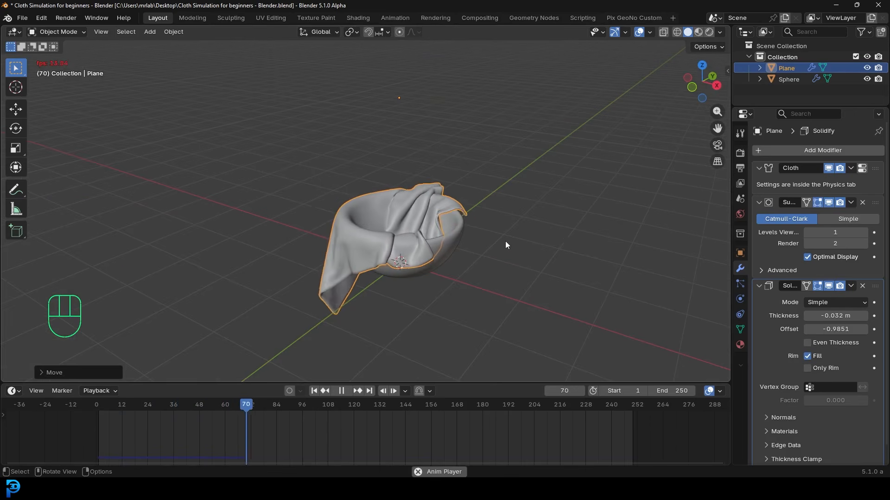
key("space")
middle_click_drag(505, 241, 528, 267)
key("alt+a")
left_click(357, 138)
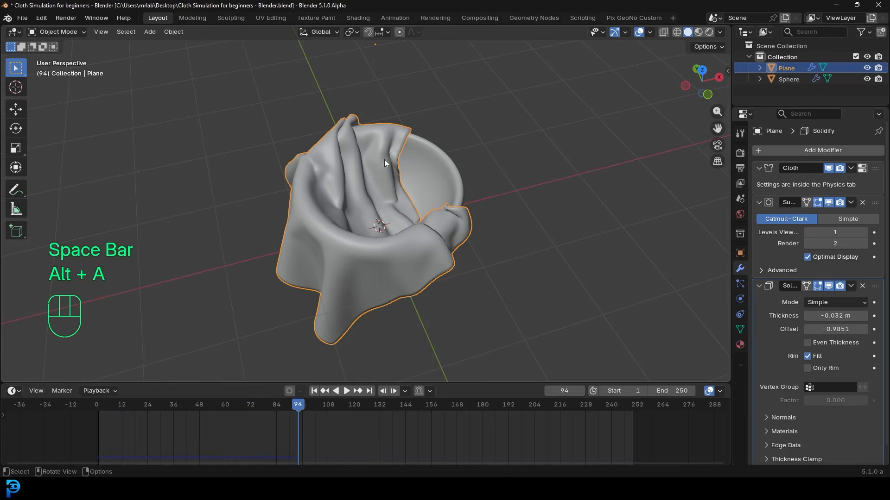
Enlarge the timeline, collapse the cloth's modifiers and bring up the cache settings in its cloth physics.
left_click_drag(434, 385, 435, 320)
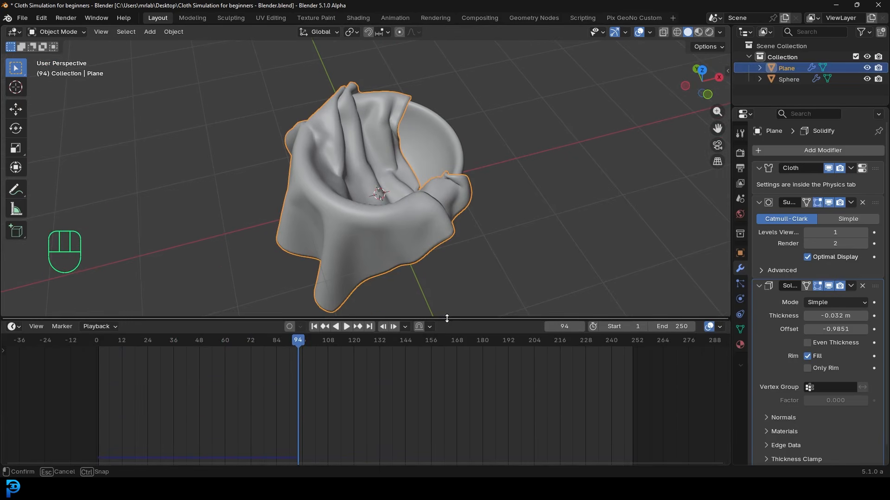
left_click(758, 202)
left_click(757, 168)
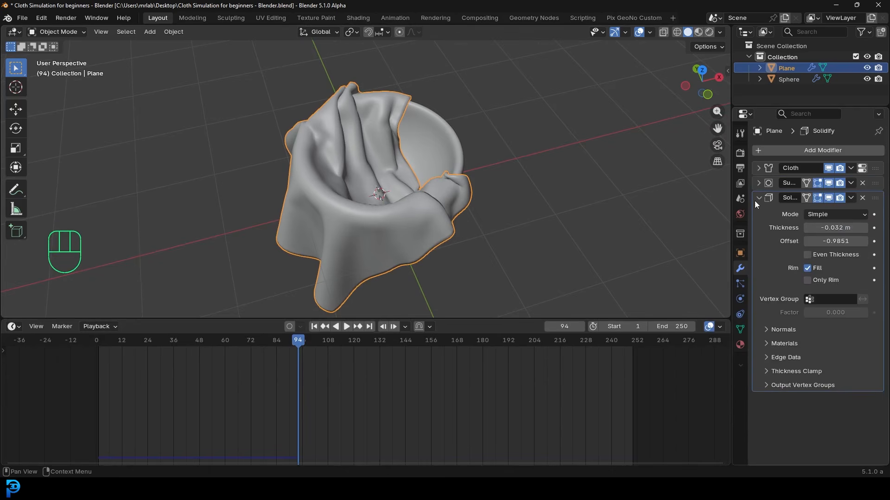
left_click(757, 198)
left_click(740, 299)
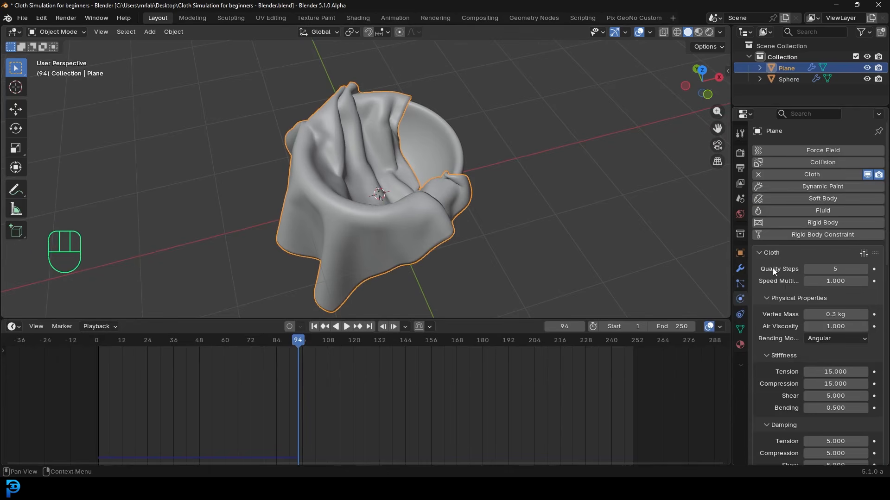
scroll(766, 257, "down", 2)
scroll(766, 258, "down", 13)
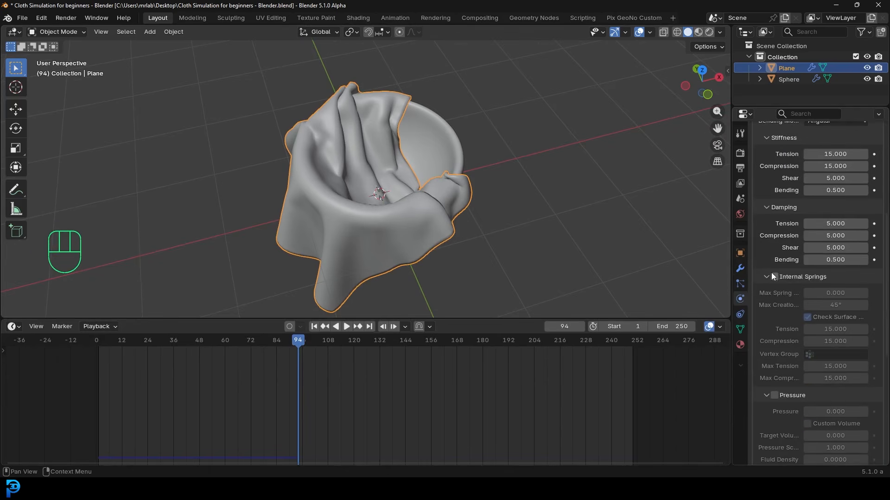
left_click(779, 381)
scroll(774, 380, "down", 4)
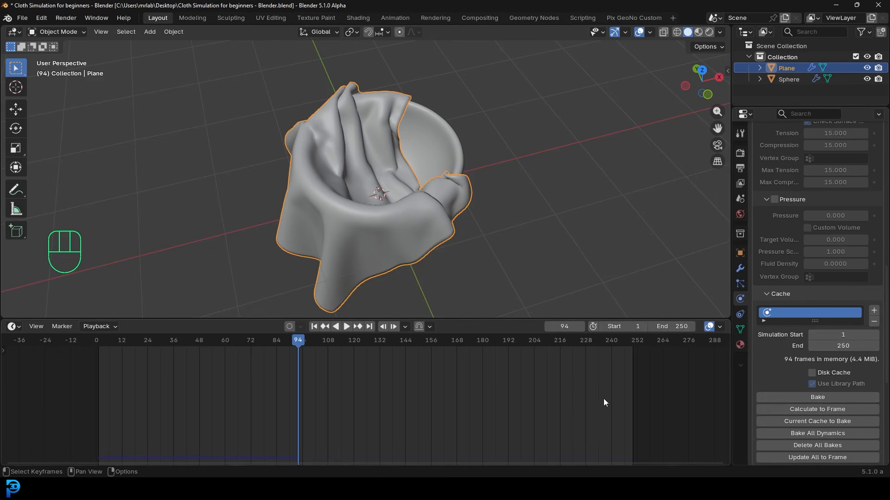
Set the scene's end frame to 100.
scroll(551, 404, "down", 2)
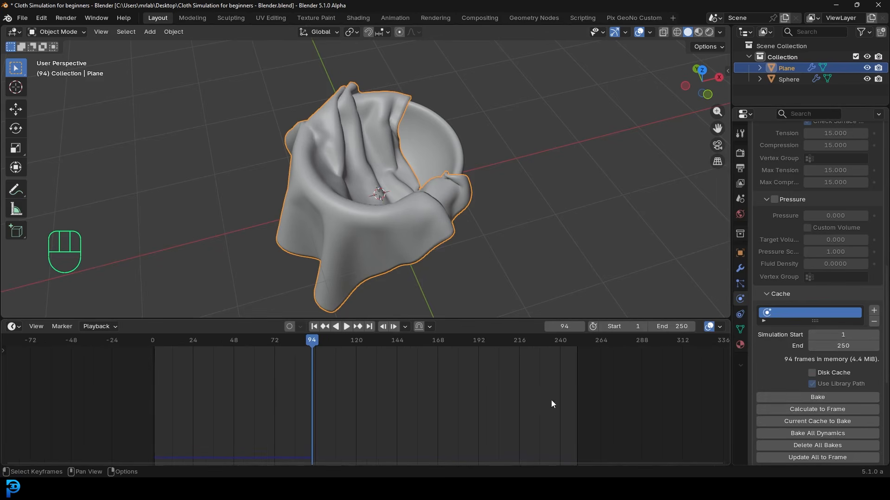
left_click(675, 326)
type("100")
key("Return")
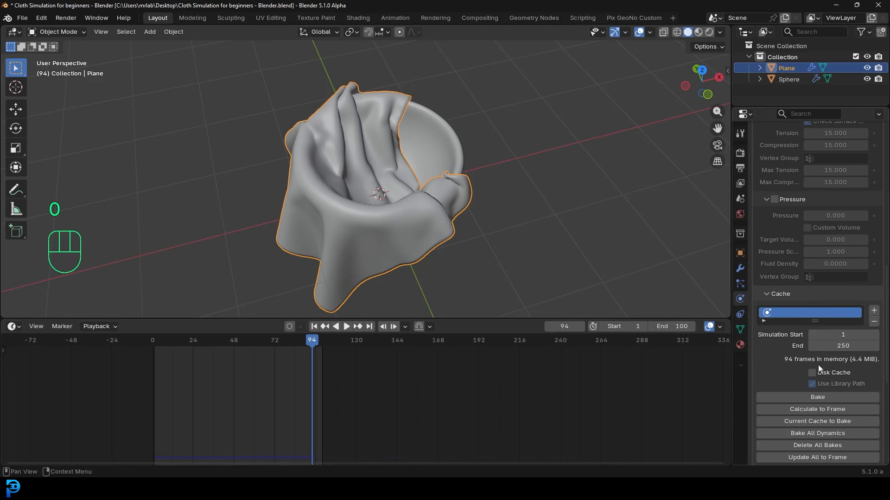
Set the cloth cache's simulation end to frame 100 and bake the simulation.
double_click(847, 348)
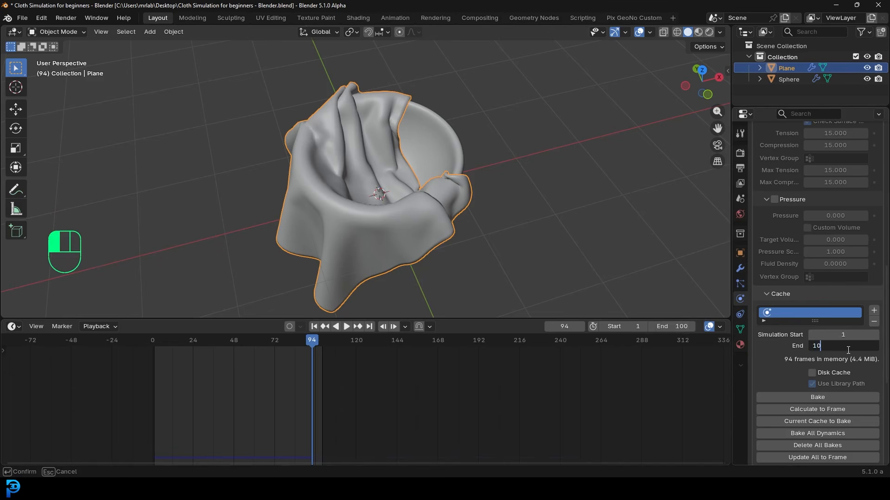
type("100")
key("Return")
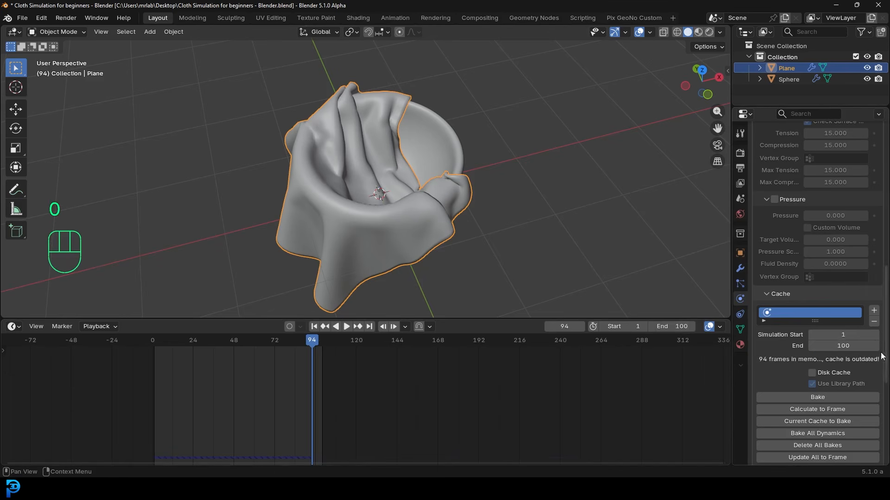
left_click(822, 396)
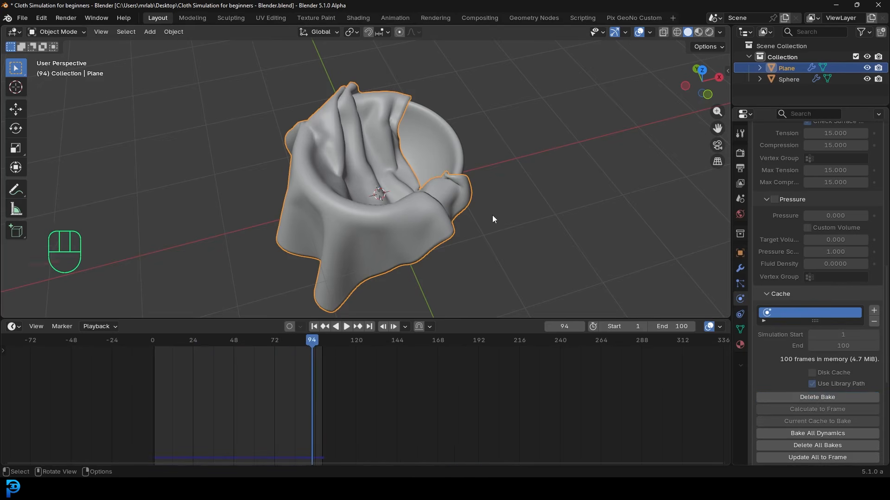
Play the baked simulation, toggle Edit Mode on and off, view the drape from another side and stop at frame 19.
left_click(478, 192)
key("space")
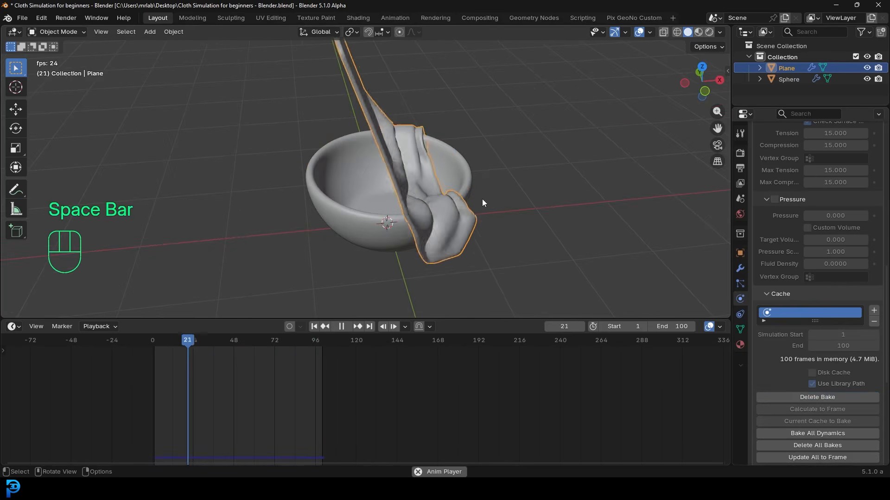
key("Tab")
key("Tab")
middle_click_drag(532, 215, 466, 202)
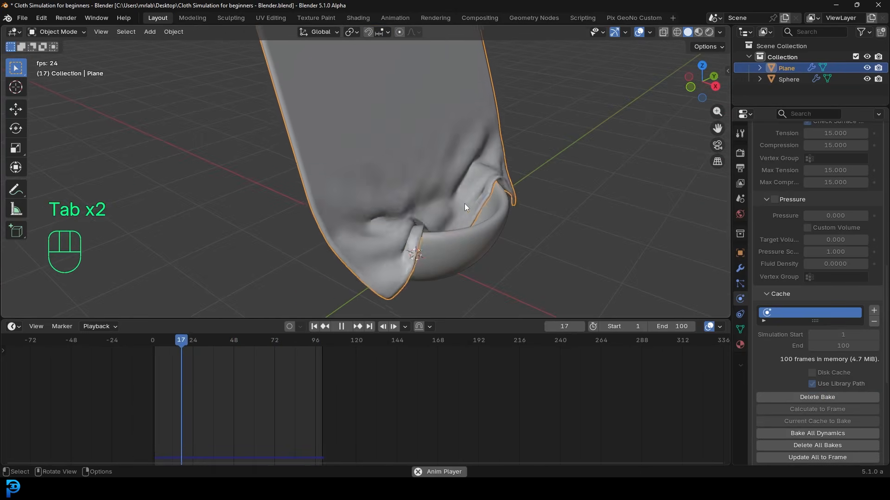
key("space")
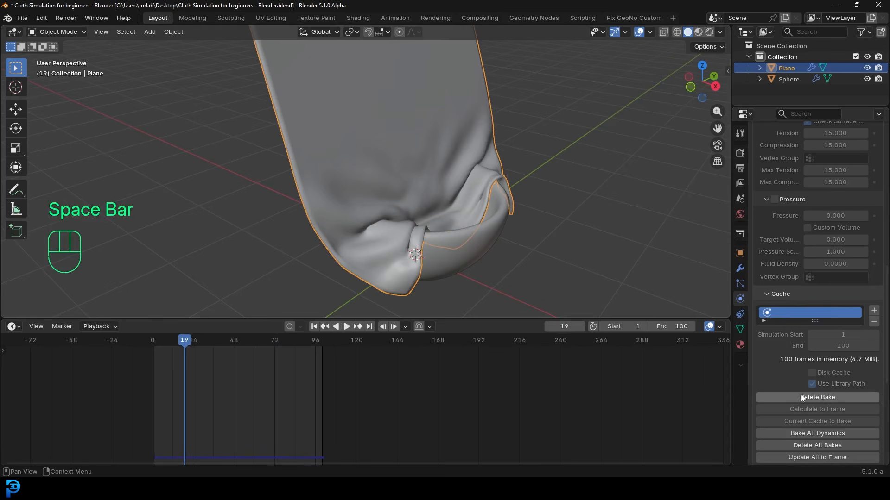
Examine the baked cloth's locked physics settings and the Delete Bake option in its cache.
scroll(806, 190, "up", 8)
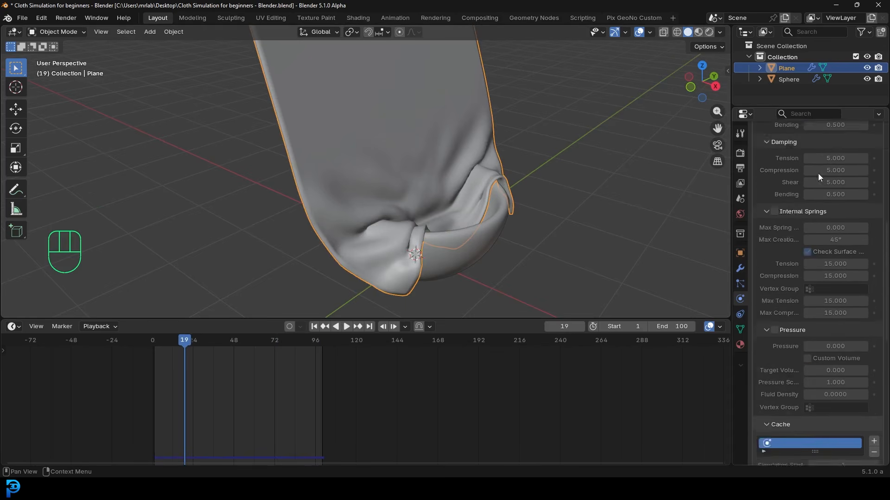
scroll(811, 388, "down", 8)
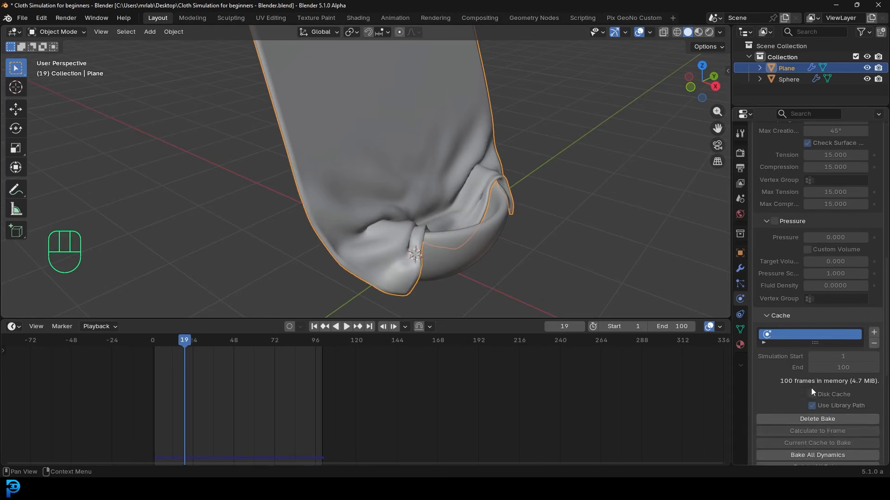
left_click(822, 421)
scroll(440, 179, "down", 6)
Replay the baked simulation from frame 1 with nothing selected, shrink the timeline and stop at frame 76.
middle_click_drag(409, 188, 453, 189)
scroll(452, 188, "up", 3)
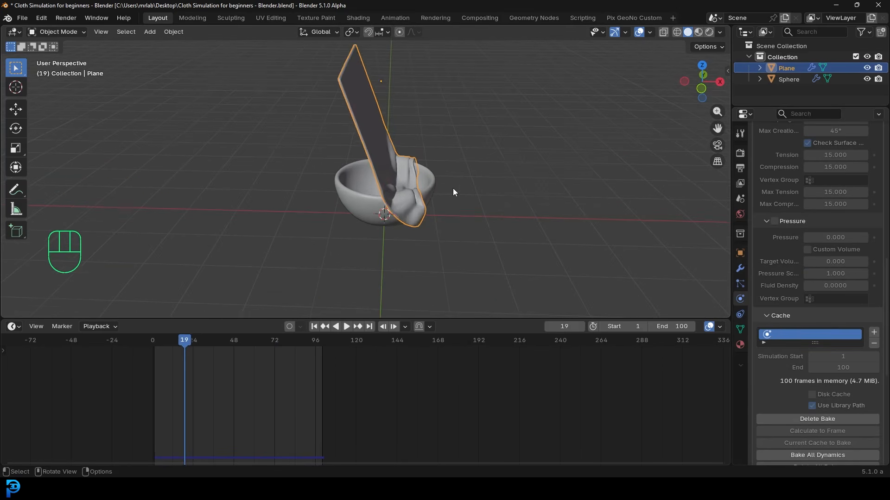
key("shift+Left")
key("space")
key("alt+a")
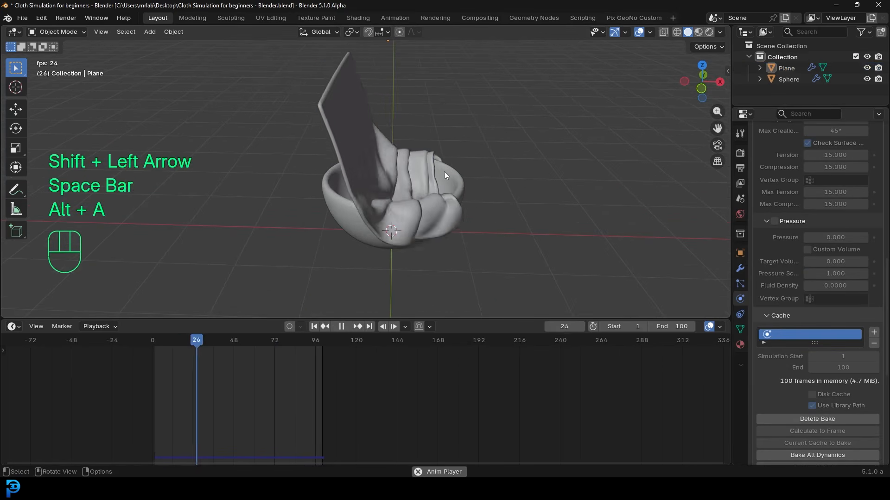
mouse_move(438, 174)
middle_mouse_down()
mouse_move(348, 154)
mouse_move(367, 182)
mouse_move(432, 191)
middle_mouse_up()
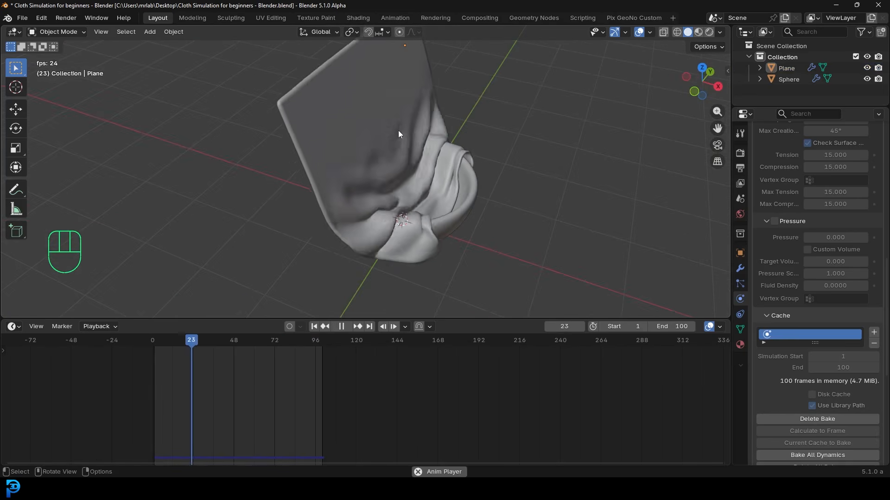
middle_click_drag(444, 172, 419, 247)
left_click_drag(452, 318, 442, 386)
key("space")
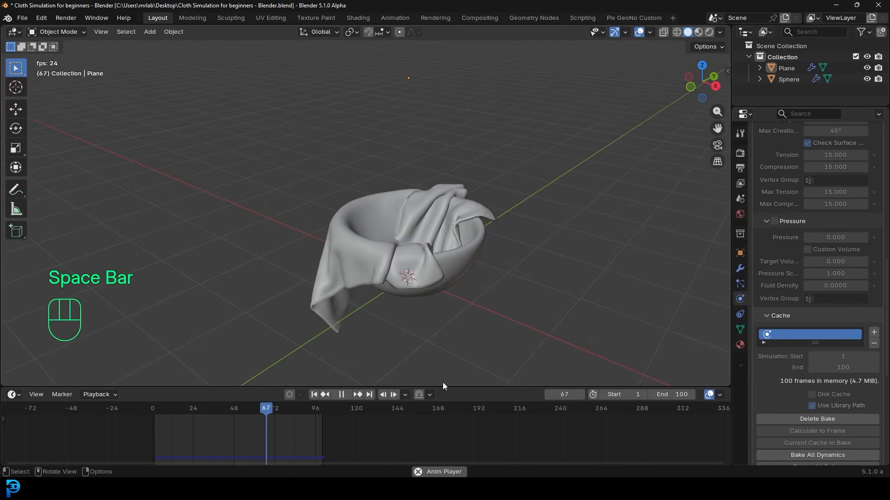
key("space")
Enlarge the outliner and move the cloth and bowl into a new collection named cLOTH BOWL.
left_click_drag(824, 105, 824, 217)
scroll(487, 213, "up", 2)
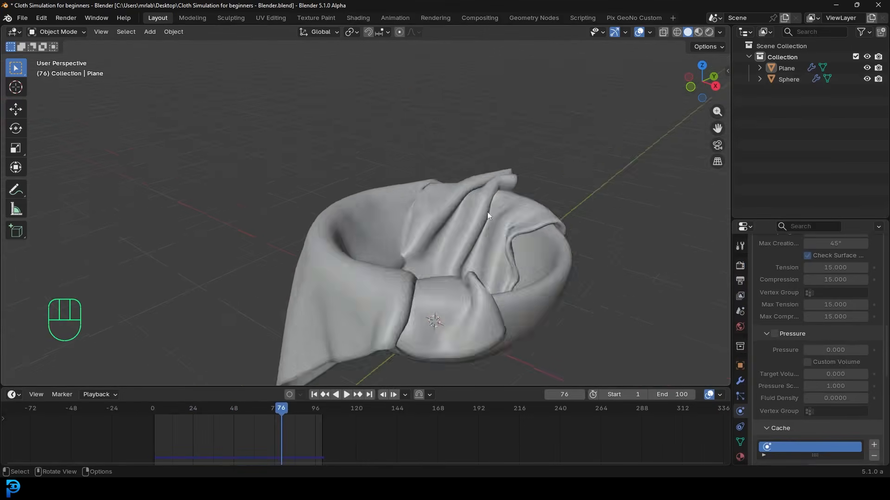
scroll(489, 238, "down", 6)
left_click_drag(472, 265, 354, 202)
scroll(409, 177, "up", 4)
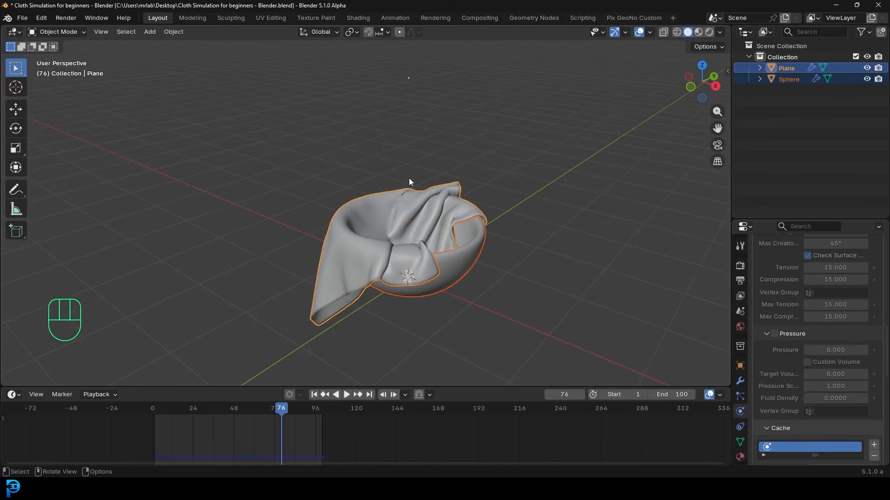
key("m")
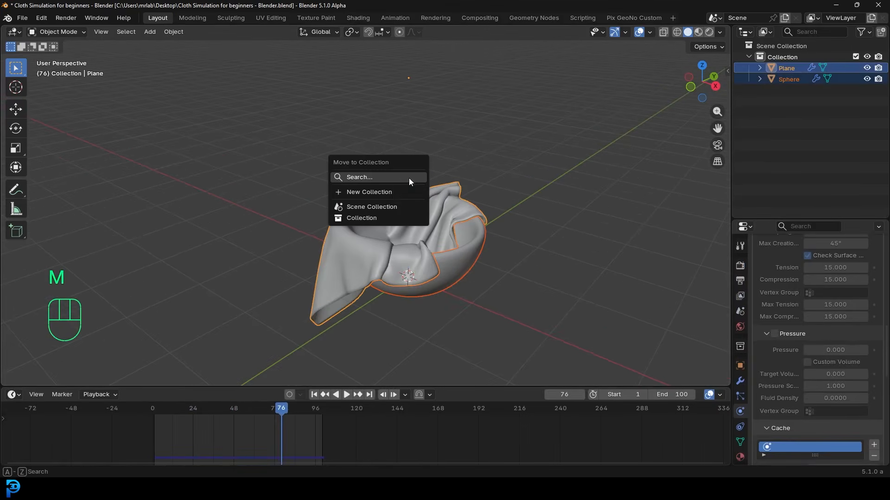
left_click(373, 192)
type("cLO")
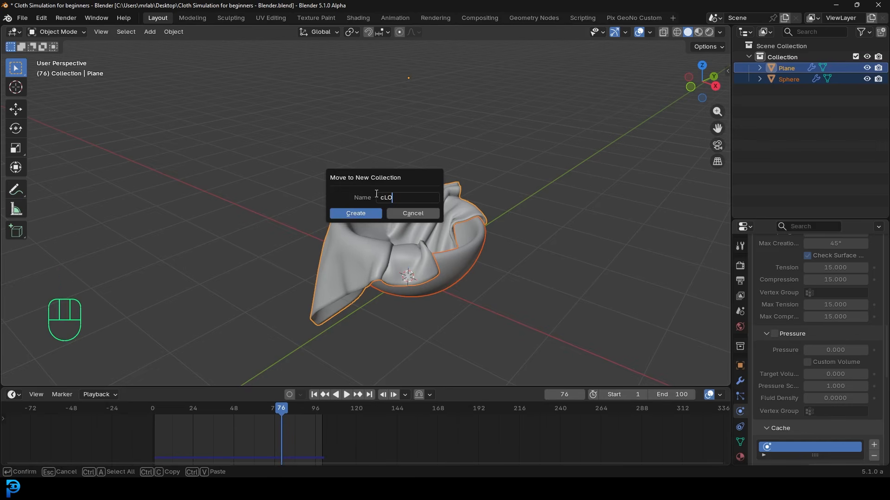
key("Return")
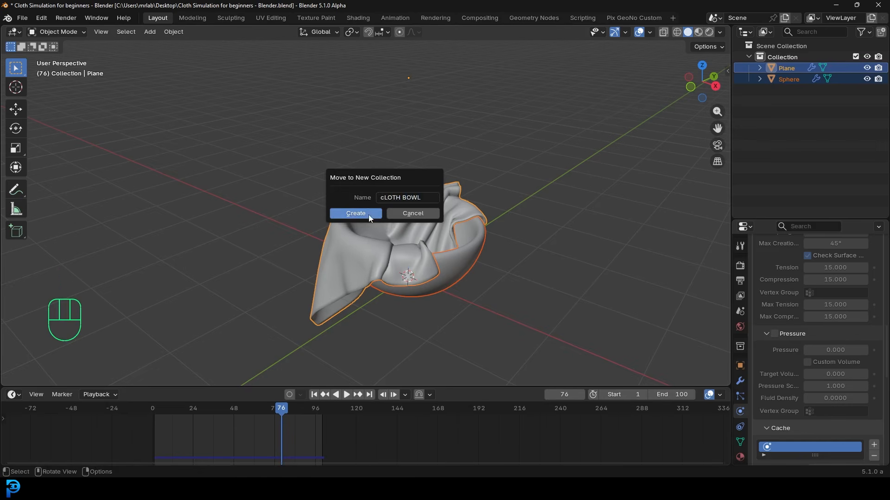
left_click(368, 214)
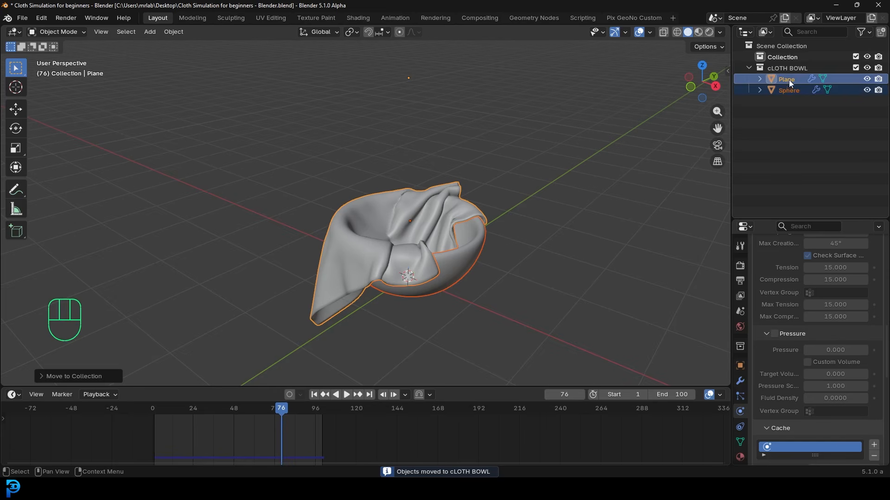
Collapse and hide the cLOTH BOWL collection, and make the empty Collection active.
left_click(749, 69)
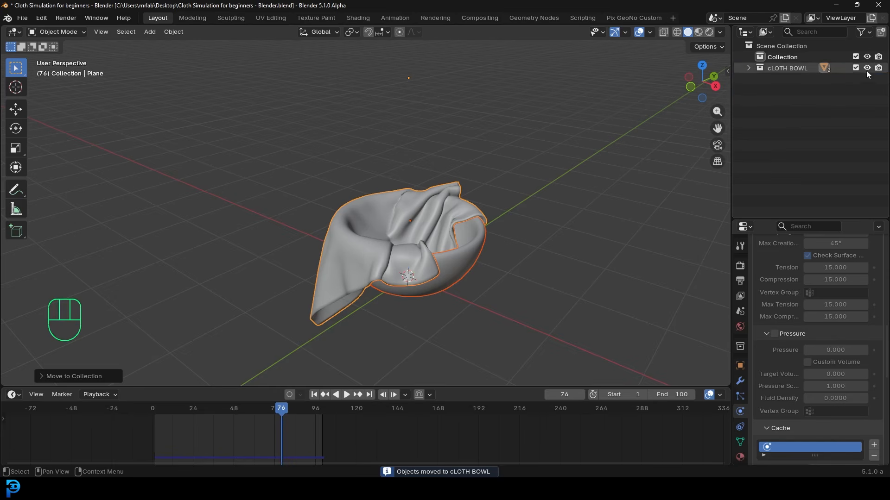
left_click(867, 69)
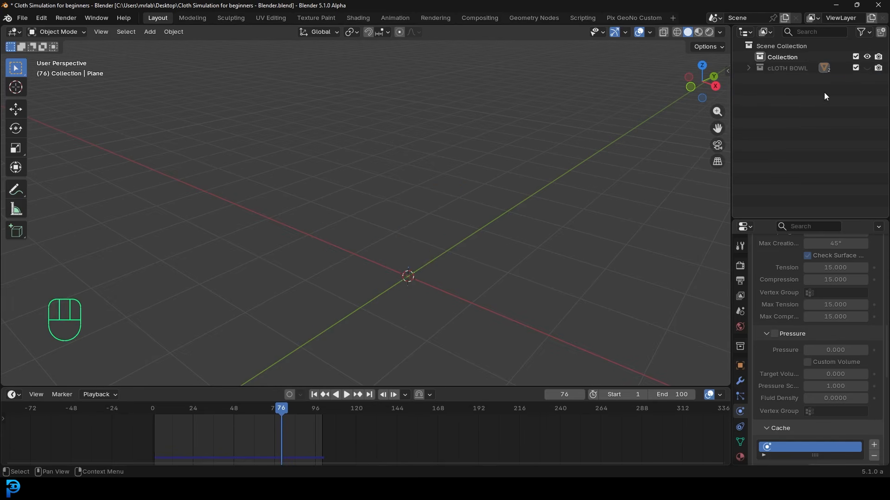
left_click(791, 56)
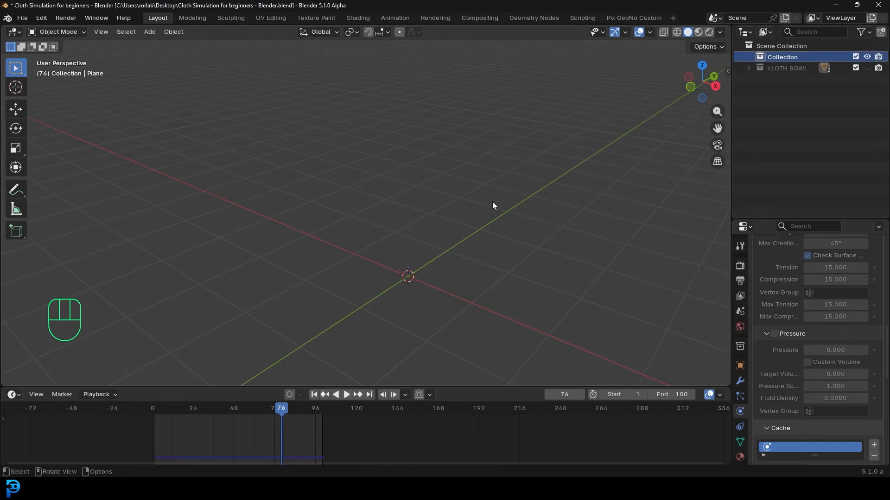
Add a plane, scale it up as a ground surface and give it Collision physics.
middle_click_drag(397, 209, 370, 201)
key("shift+a")
mouse_move(371, 199)
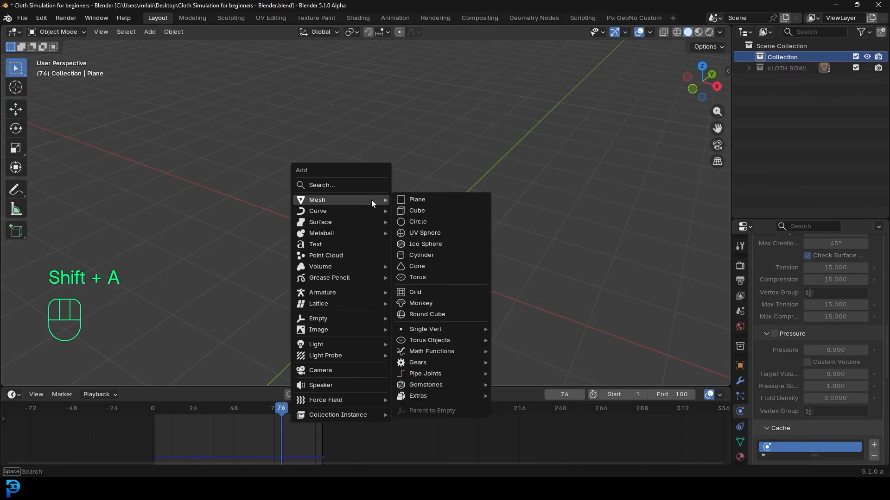
left_click(422, 202)
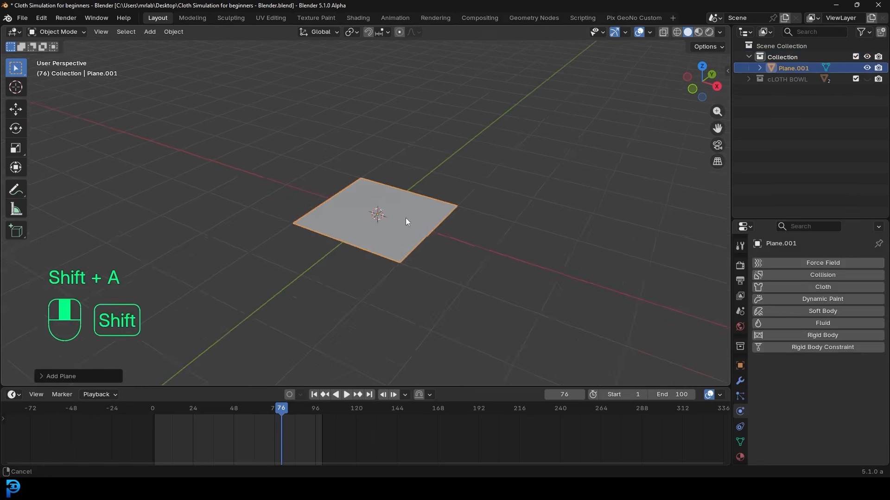
key("s")
left_click(408, 196)
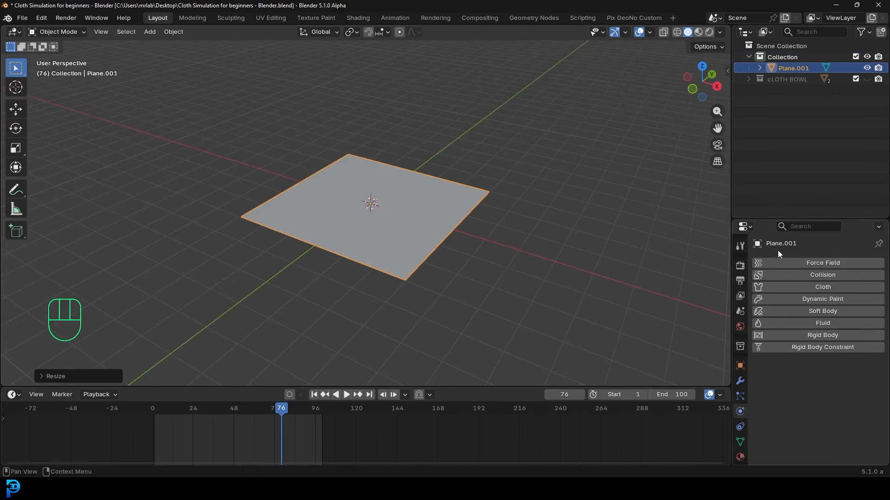
left_click_drag(774, 220, 769, 118)
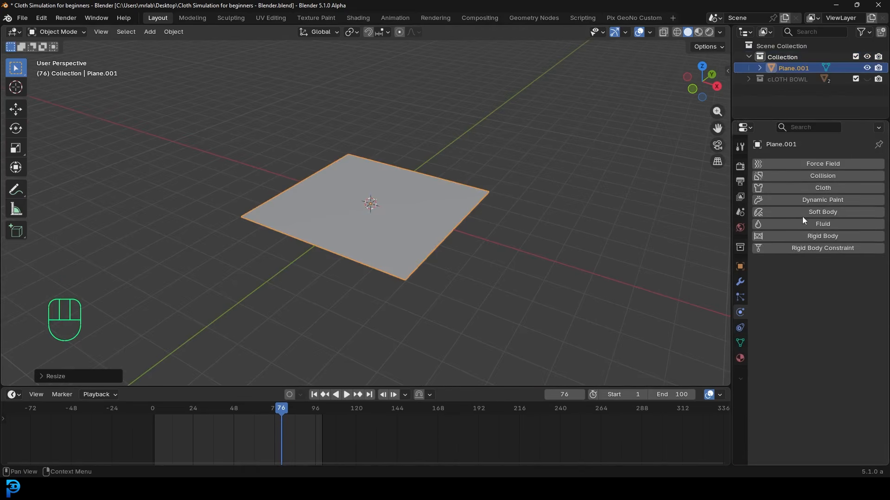
left_click(826, 177)
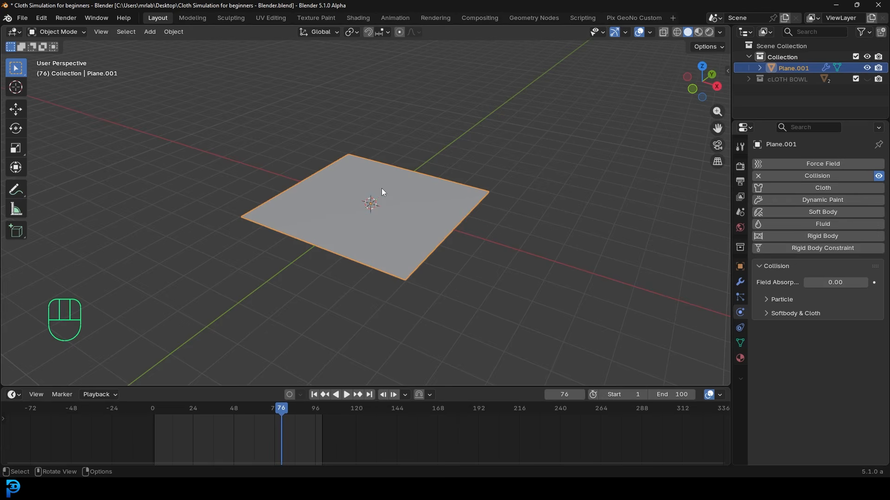
Add a second, smaller plane and raise it slightly above the ground plane.
key("shift+a")
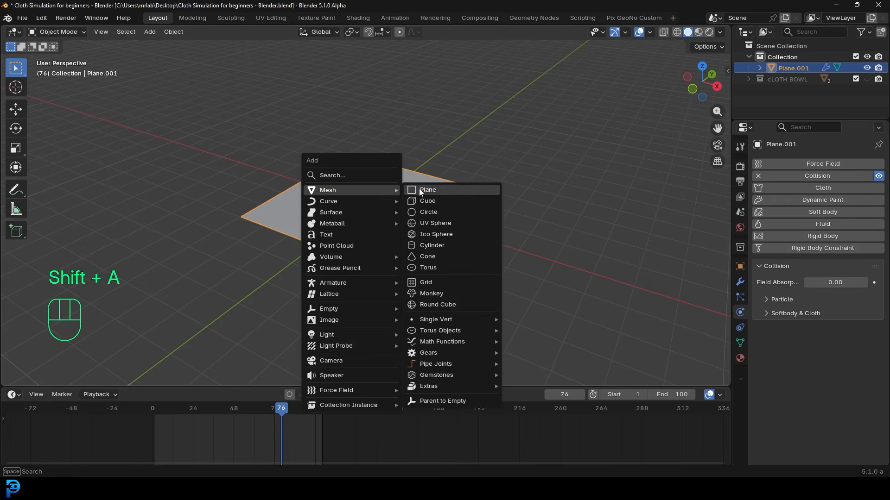
left_click(440, 190)
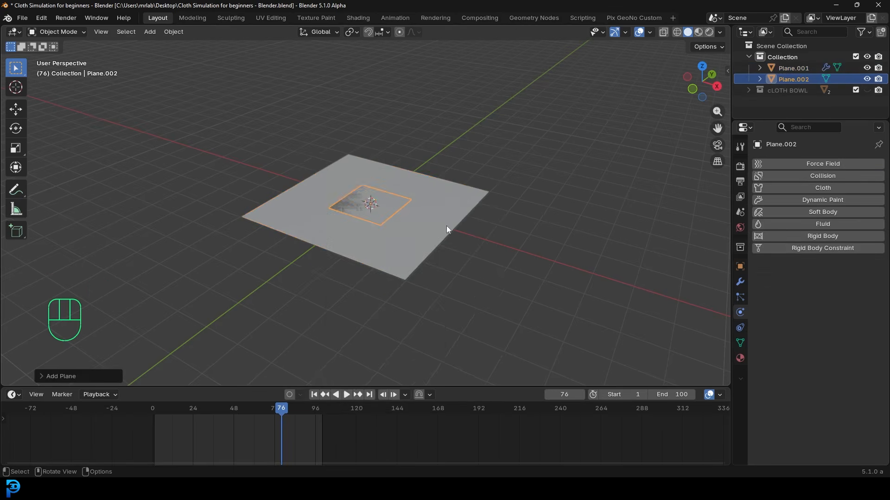
key("g")
key("z")
middle_click_drag(454, 255, 368, 232)
middle_click_drag(374, 195, 375, 222, "shift")
scroll(382, 223, "up", 2)
Subdivide the raised plane in Edit Mode with 28 cuts.
key("Tab")
scroll(386, 200, "up", 2)
right_click(382, 169)
left_click(343, 170)
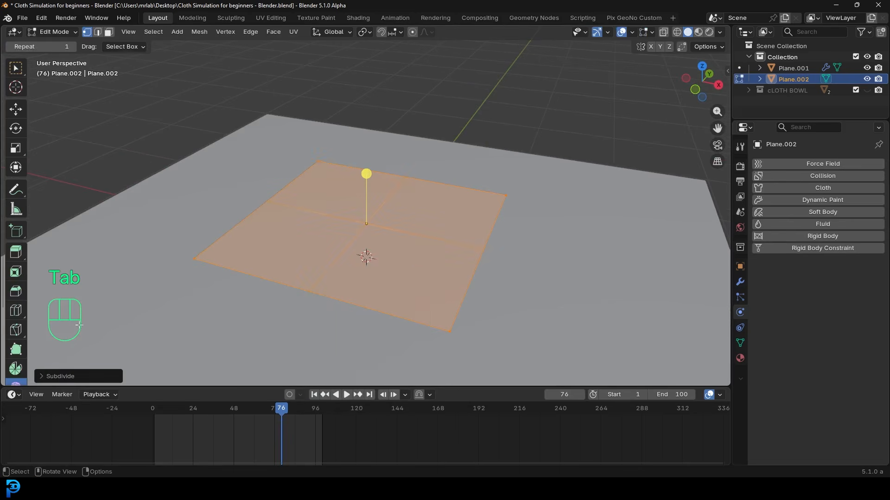
left_click(44, 376)
left_click(148, 302)
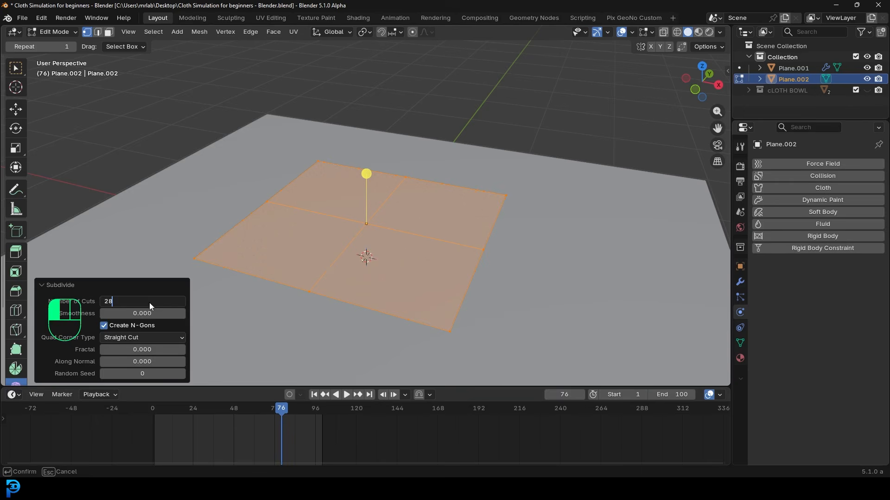
type("28")
key("Return")
Extrude the whole subdivided plane upward by about 0.019 m to make a thin closed slab.
middle_click_drag(562, 181, 432, 215)
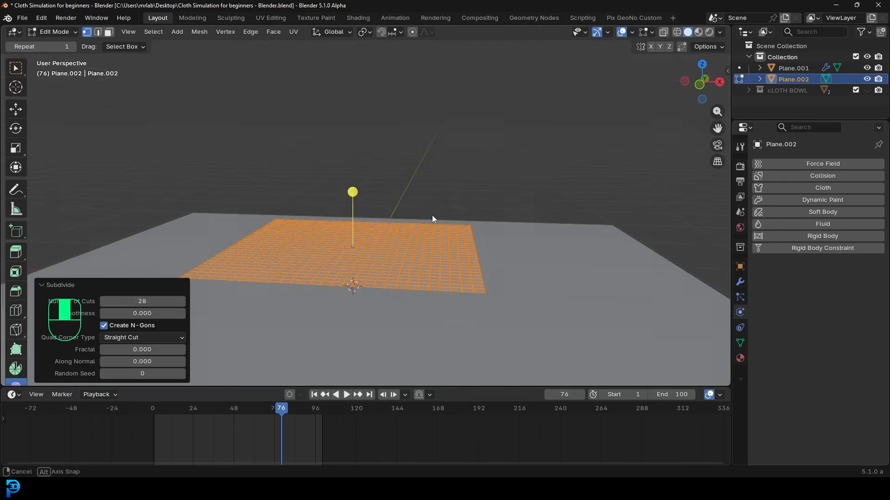
scroll(431, 216, "up", 1)
middle_click_drag(361, 276, 405, 250, "shift")
scroll(404, 249, "up", 2)
key("e")
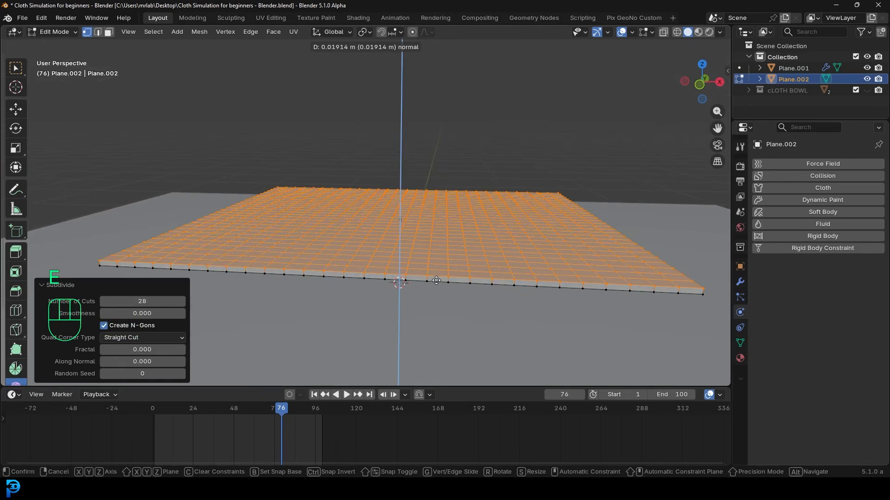
left_click(436, 284)
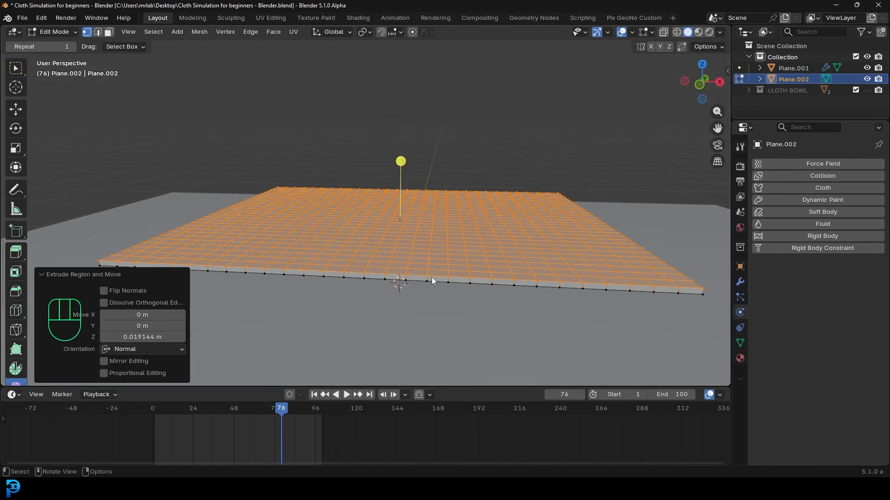
Recalculate the normals of the entire slab to face outside and return to Object Mode.
key("a")
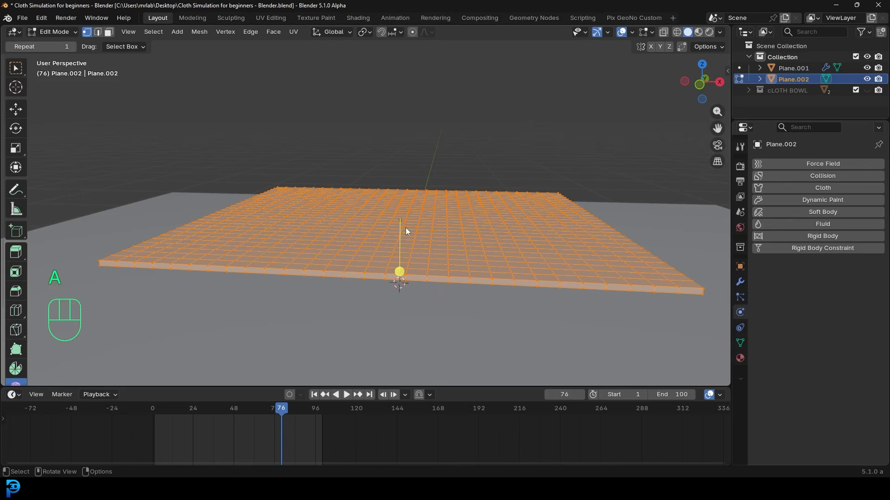
key("alt+n")
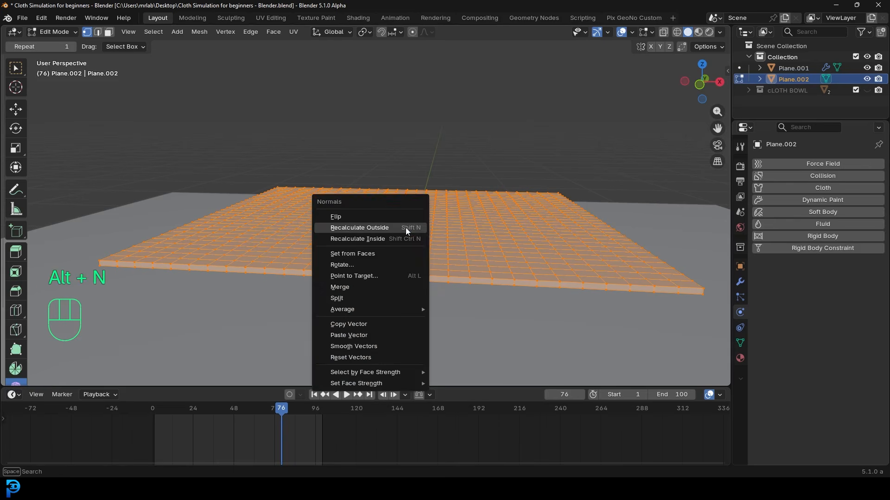
left_click(378, 234)
scroll(394, 229, "down", 3)
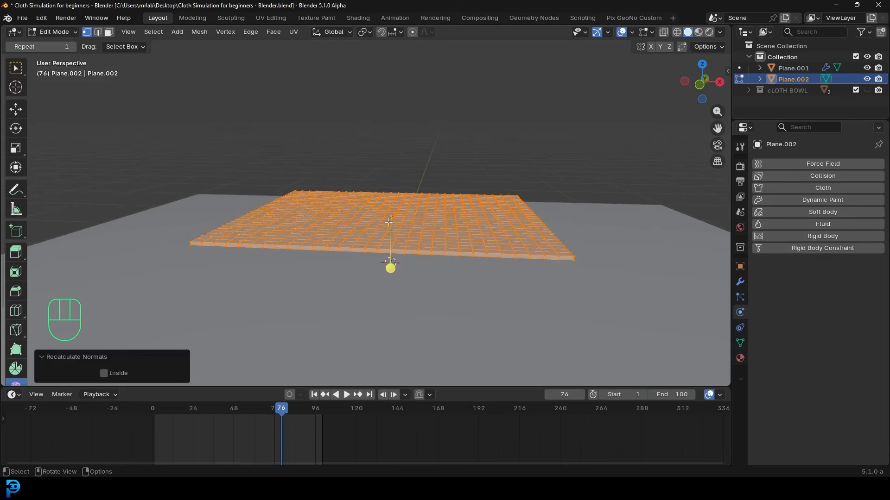
key("Tab")
Give the thin slab Cloth physics and go back to frame 1.
middle_click_drag(406, 211, 421, 221)
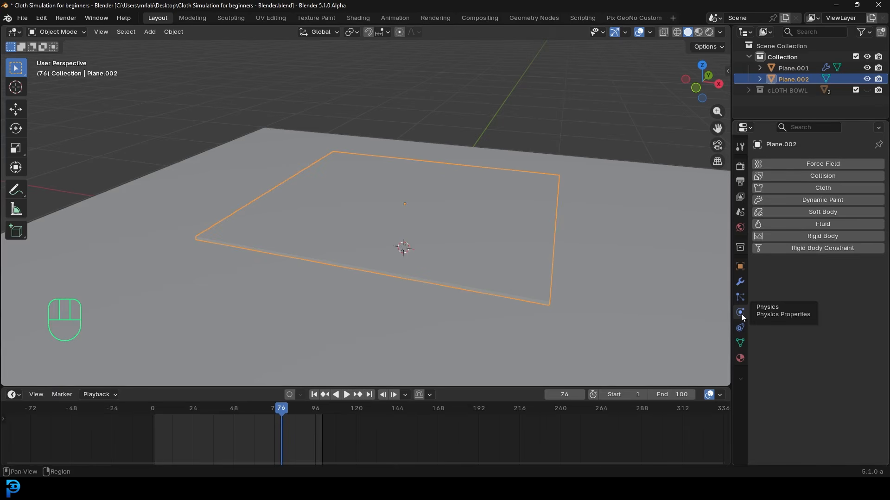
left_click(825, 188)
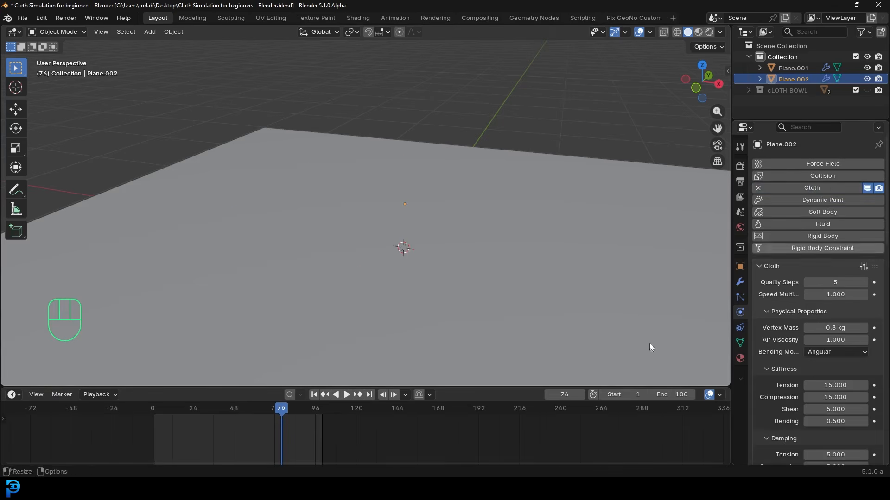
key("shift+Left")
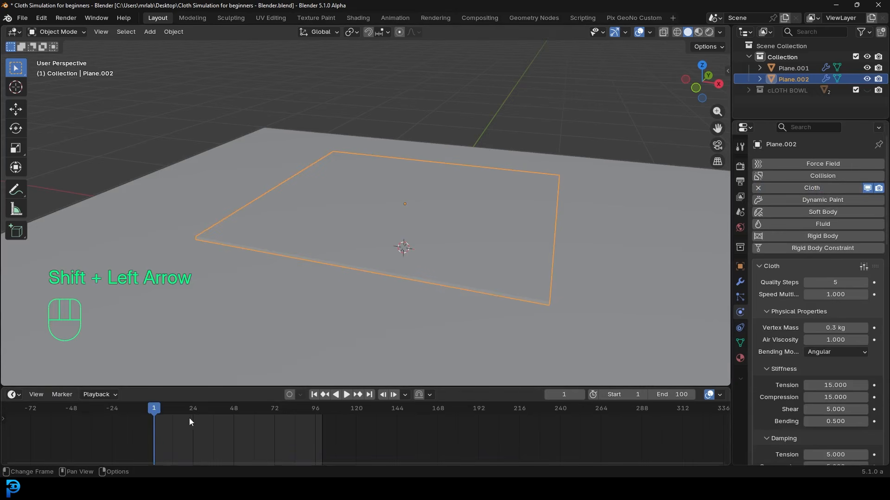
Enable Pressure in the slab's cloth settings and set the pressure to 12.
scroll(827, 295, "down", 7)
scroll(818, 312, "down", 12)
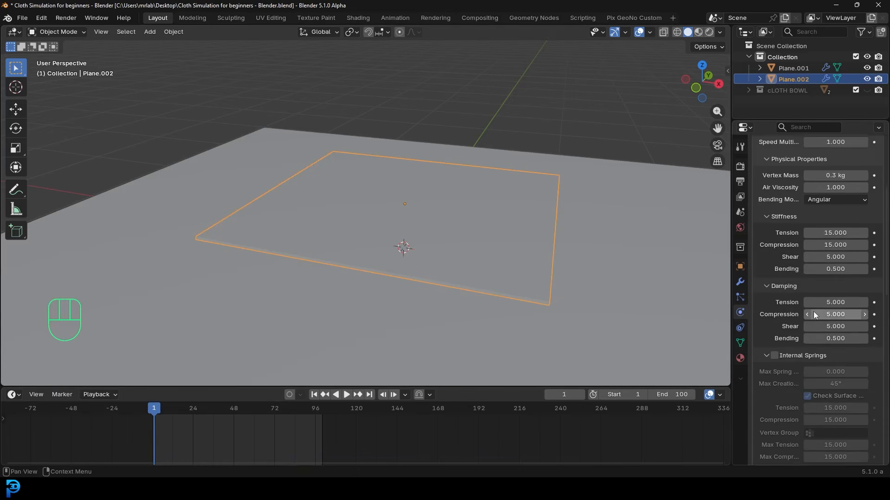
left_click(775, 278)
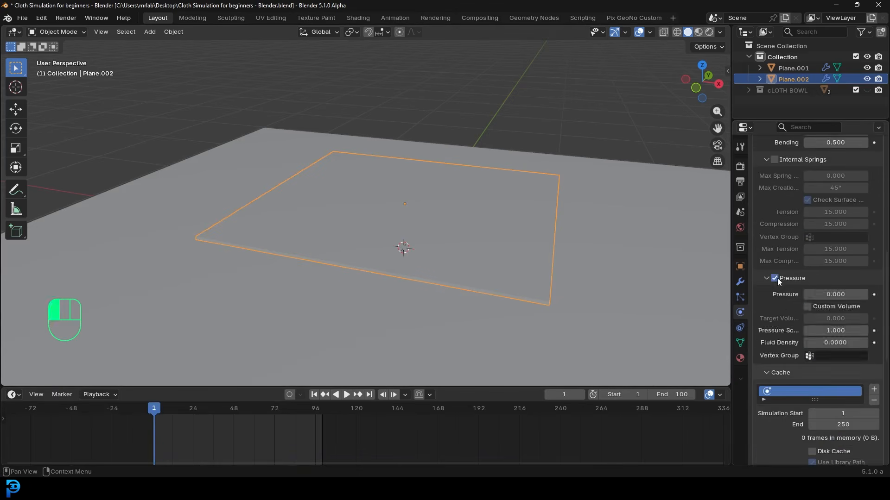
left_click(831, 294)
type("12")
key("Return")
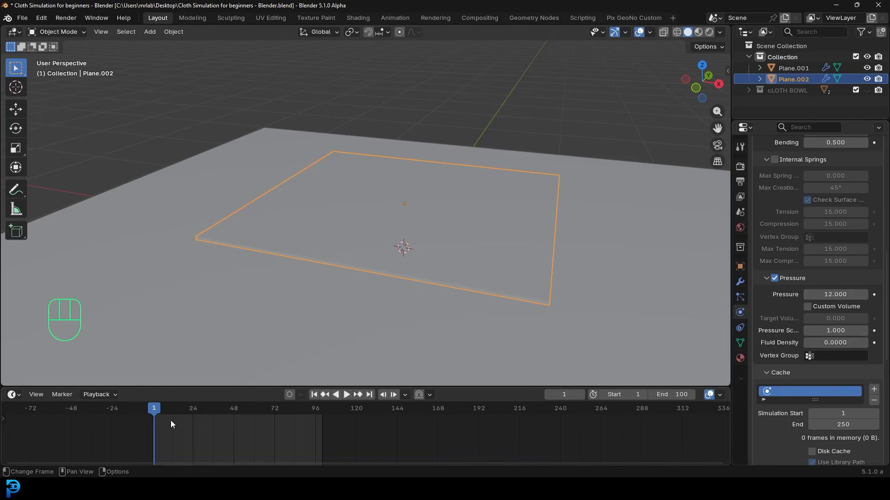
Play the pressure simulation, stop it at frame 17 and examine the inflated slab's shape up close.
scroll(367, 271, "down", 5)
key("space")
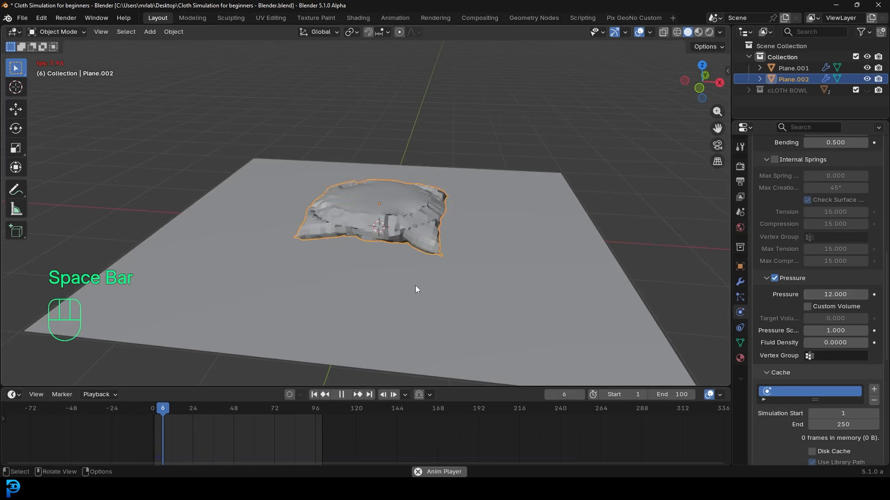
key("space")
mouse_move(423, 286)
middle_mouse_down()
mouse_move(427, 233)
mouse_move(435, 280)
middle_mouse_up()
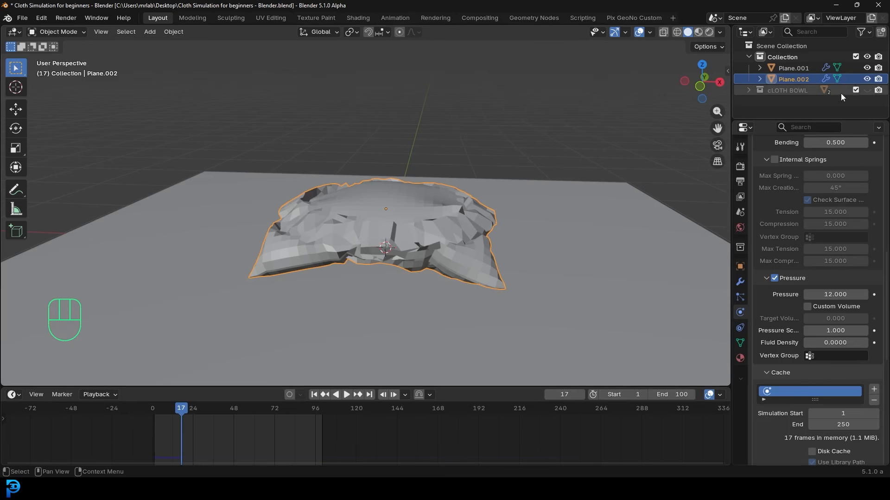
middle_click_drag(352, 215, 332, 231)
scroll(332, 231, "up", 4)
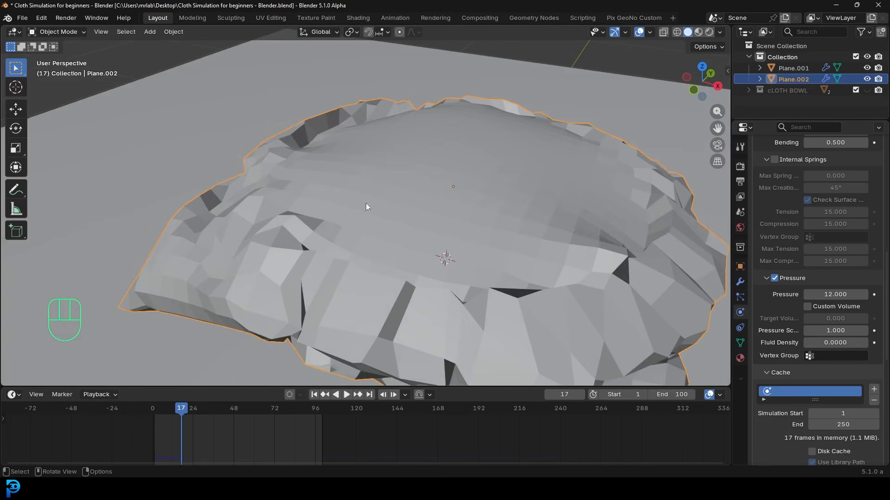
Reveal the cLOTH BOWL collection to check what overlaps the slab, and exclude that collection from the view layer.
left_click(867, 90)
scroll(488, 190, "down", 3)
mouse_move(487, 189)
middle_mouse_down()
mouse_move(464, 191)
mouse_move(527, 163)
mouse_move(482, 176)
middle_mouse_up()
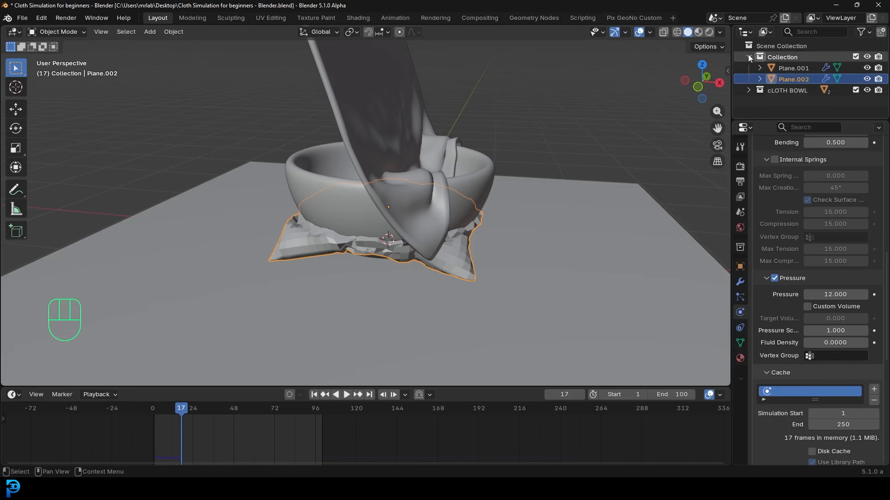
left_click(856, 91)
middle_click_drag(506, 228, 510, 225)
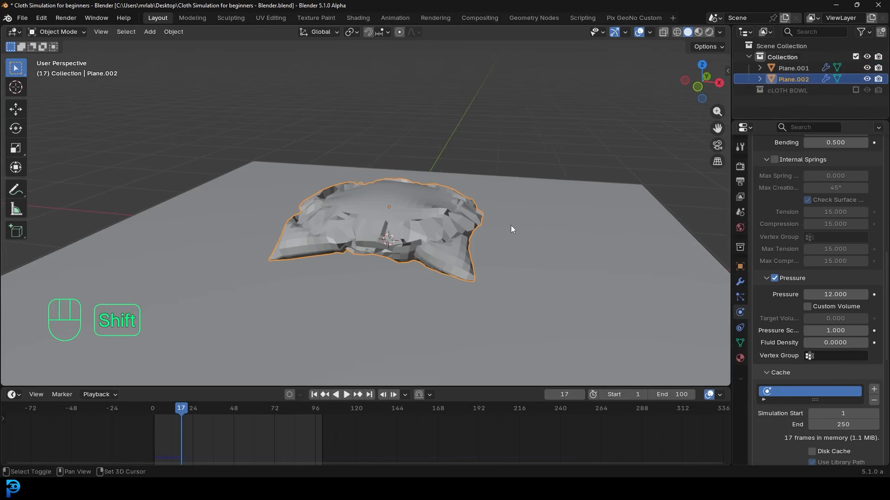
Replay the slab's cloth simulation from frame 1 a couple of times to check how it inflates.
key("shift+Left")
key("space")
key("space")
key("space")
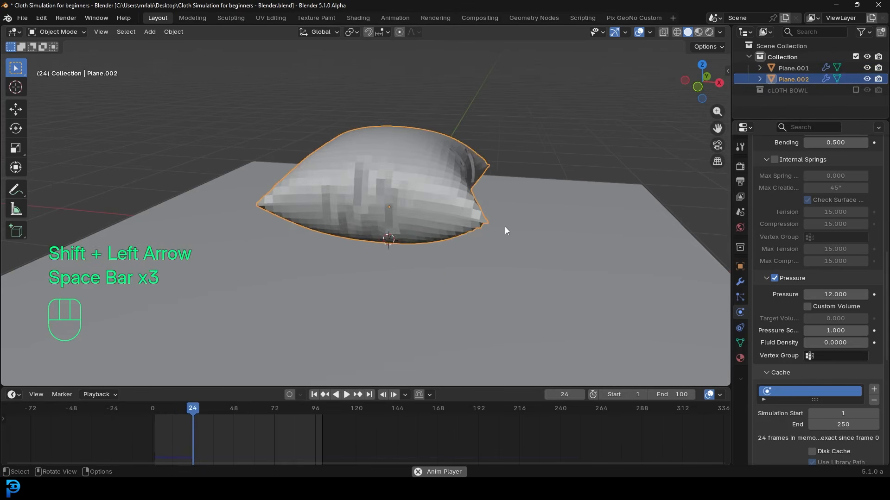
key("space")
key("shift+Left")
key("space")
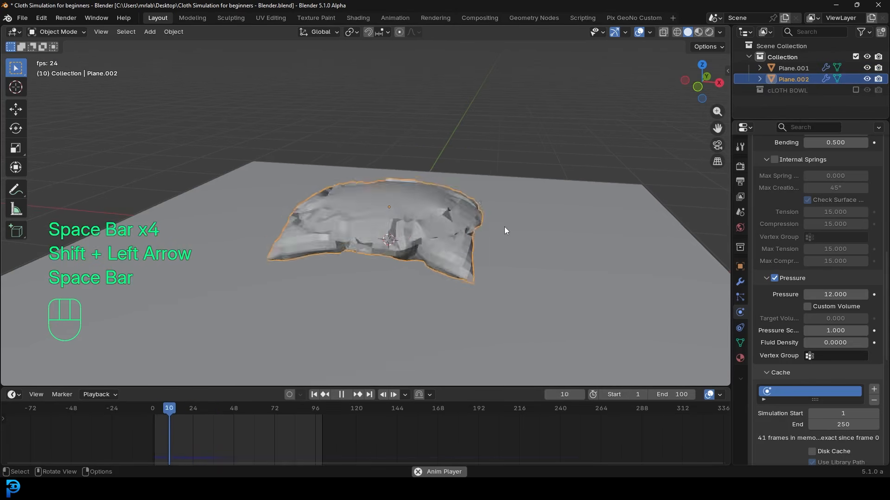
key("space")
Reset the slab's outdated cloth cache by entering and leaving Edit Mode, and return to frame 1.
key("Tab")
key("Tab")
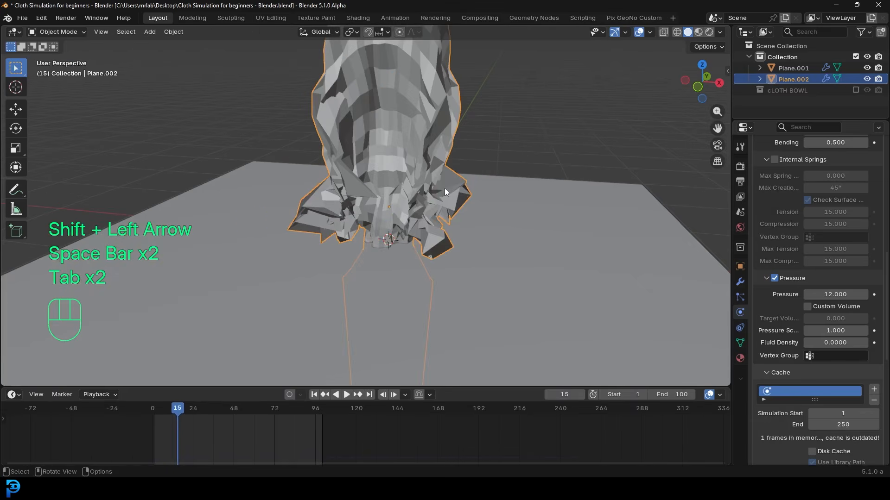
key("shift+Left")
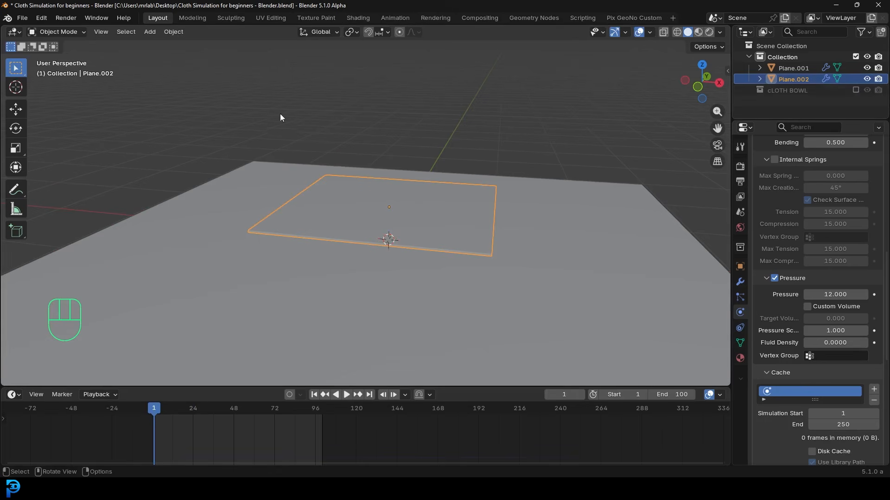
Run the pillow simulation from frame 1, view it from another side and stop at frame 93.
middle_click_drag(280, 116, 331, 139)
key("shift+Left")
key("space")
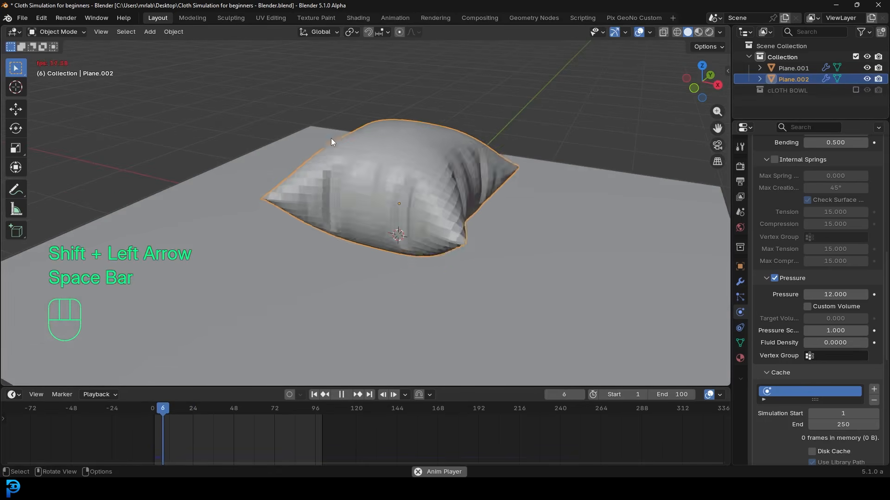
middle_click_drag(366, 122, 439, 144)
scroll(440, 143, "up", 3)
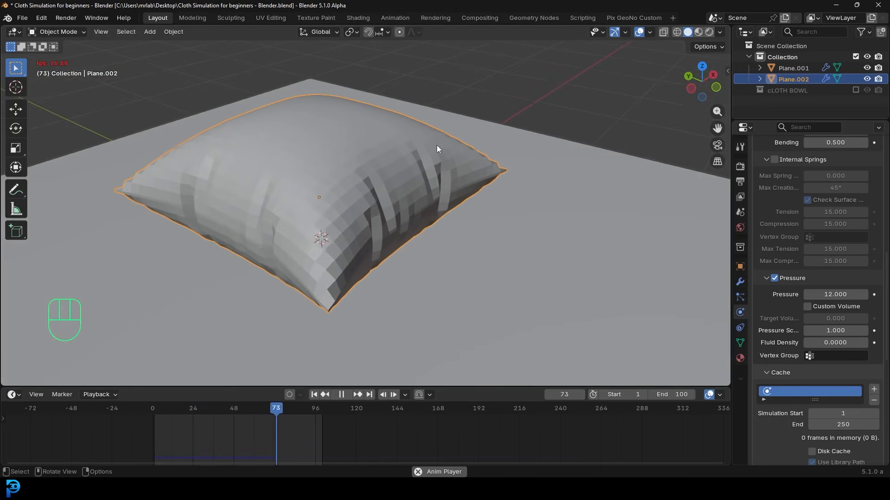
key("space")
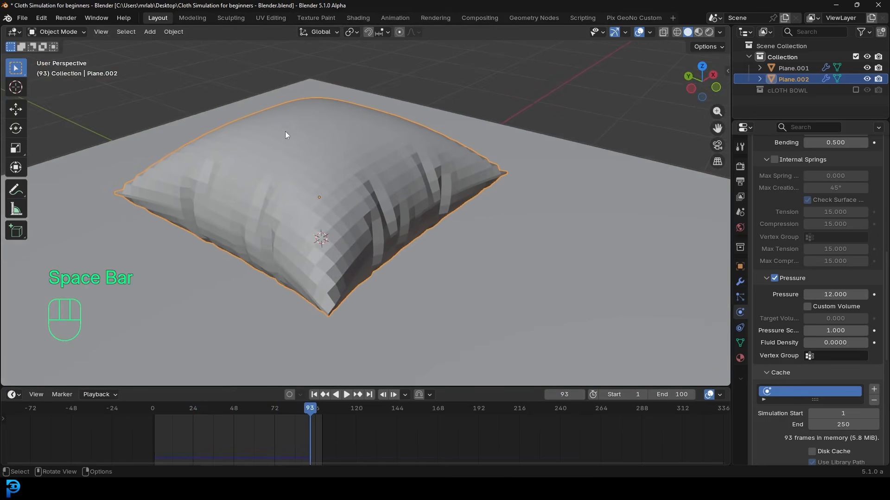
Apply Shade Smooth to the inflated pillow.
right_click(333, 159)
left_click(318, 145)
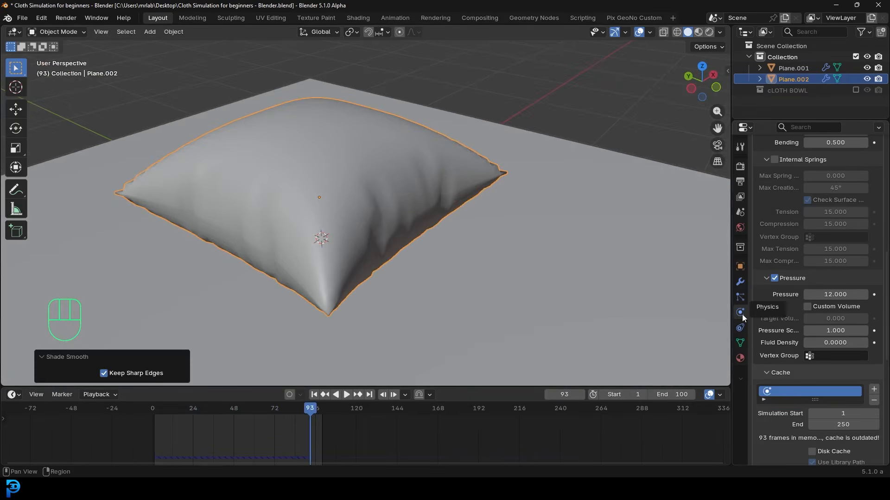
Bake the pillow's cloth simulation cache over frames 1 to 250.
scroll(791, 291, "down", 3)
scroll(791, 291, "down", 5)
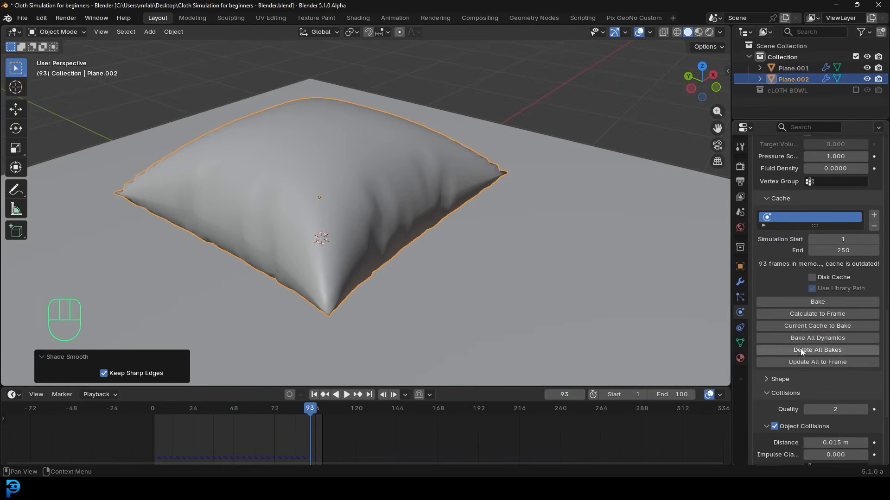
left_click(806, 302)
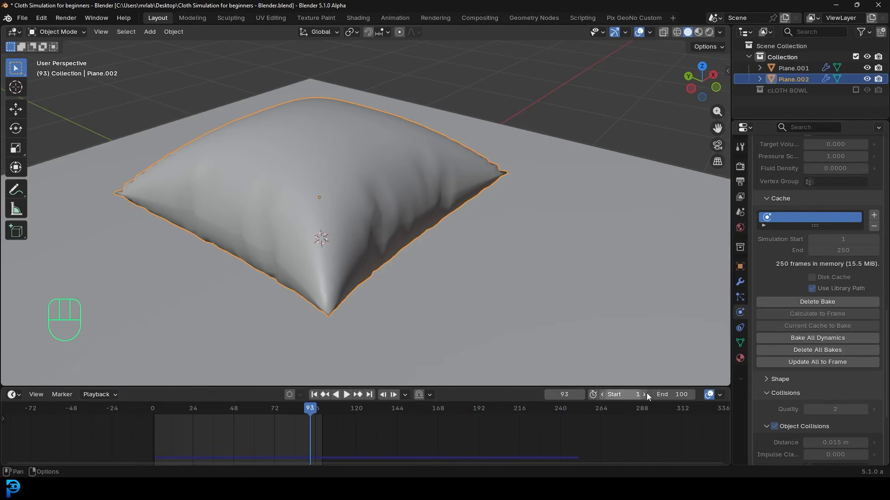
Play the baked pillow simulation from frame 1, check it from a lower side angle and stop playback.
scroll(462, 432, "down", 5)
key("shift+Left")
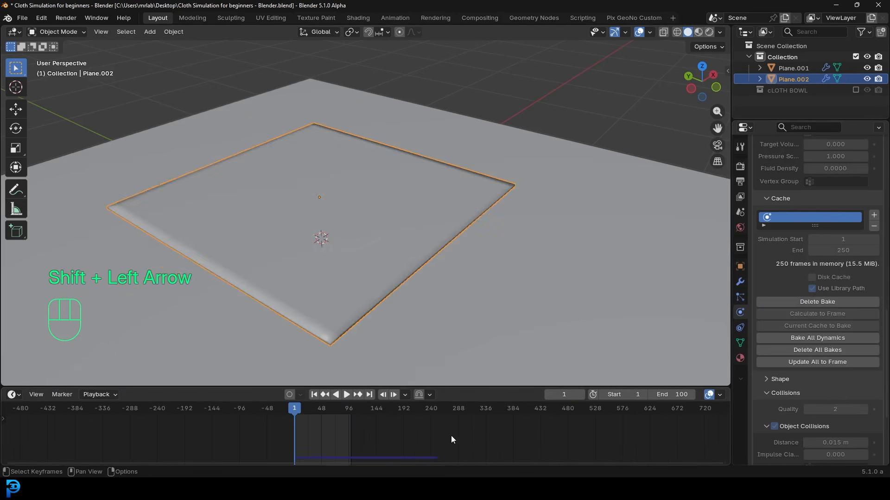
key("space")
key("alt+a")
scroll(421, 318, "down", 3)
middle_click_drag(426, 293, 447, 247)
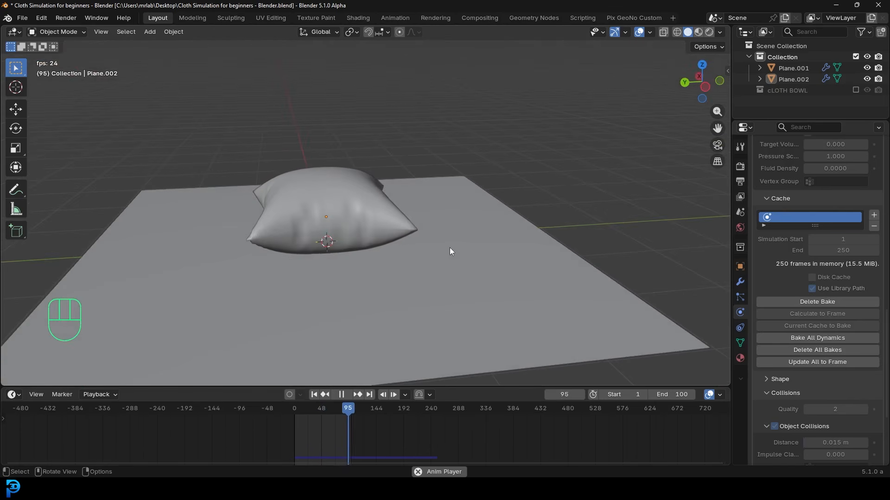
key("space")
scroll(463, 210, "down", 4)
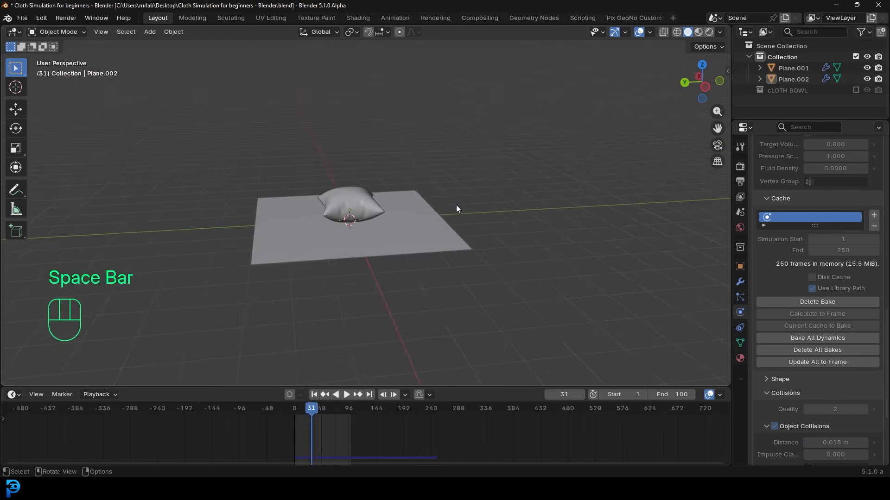
Delete the collision ground plane beneath the pillow, keeping only the baked pillow.
middle_click_drag(455, 205, 436, 173)
left_click_drag(495, 121, 295, 251)
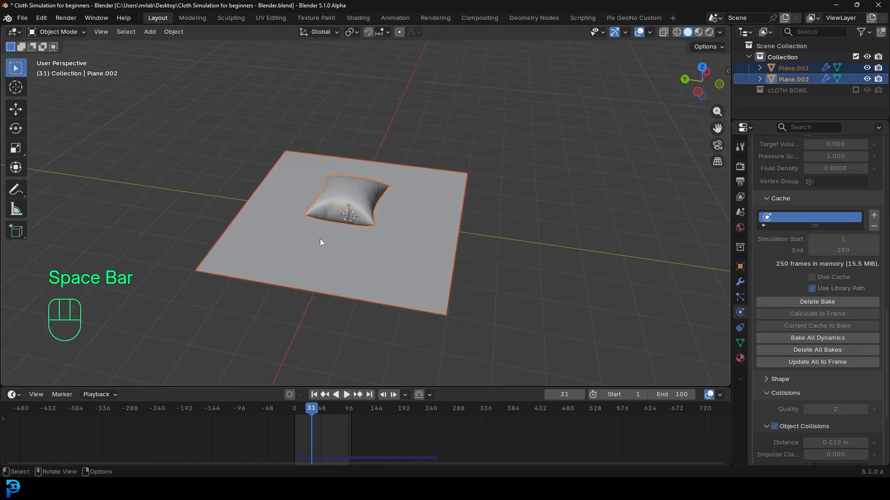
scroll(352, 213, "up", 3)
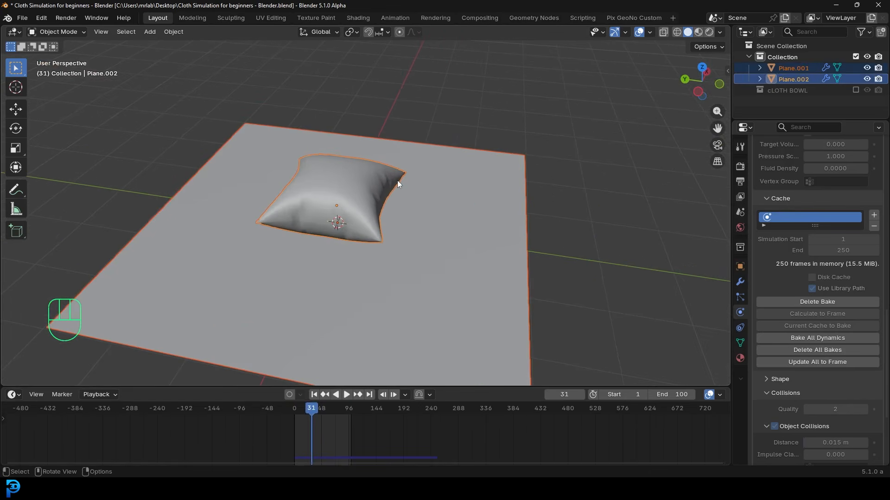
left_click(445, 152)
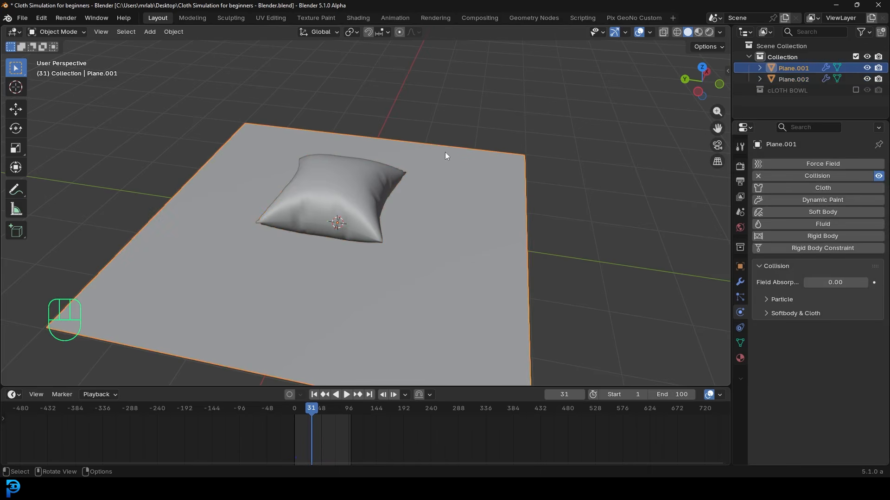
key("x")
left_click(447, 165)
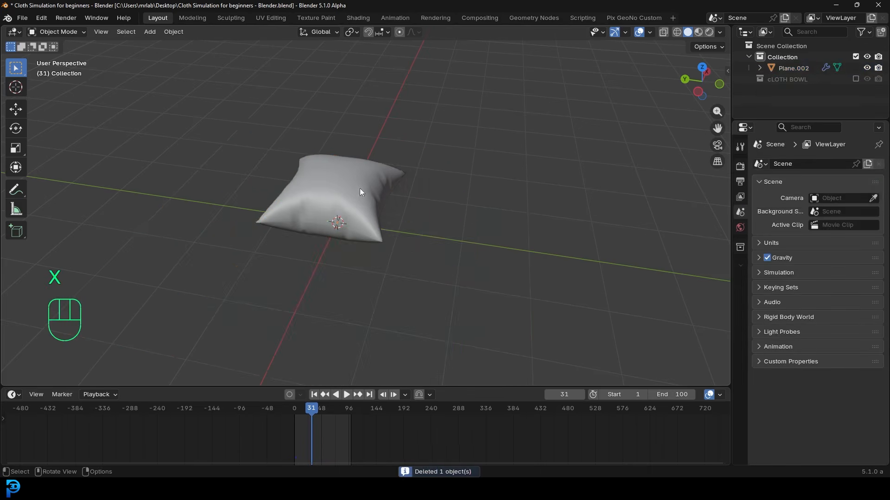
Replay the baked simulation from frame 1 without the ground plane and stop at frame 52.
key("space")
key("space")
key("shift+Left")
key("space")
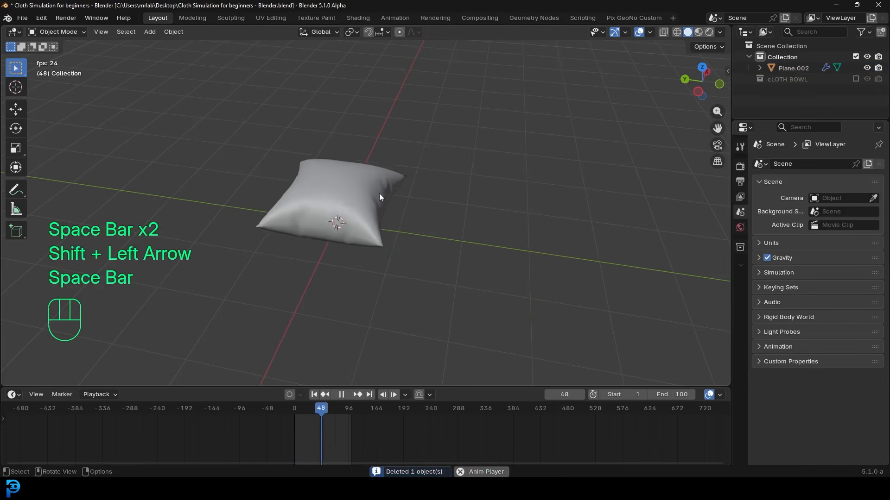
key("space")
Move the pillow object into a new collection named Pillow.
left_click(350, 186)
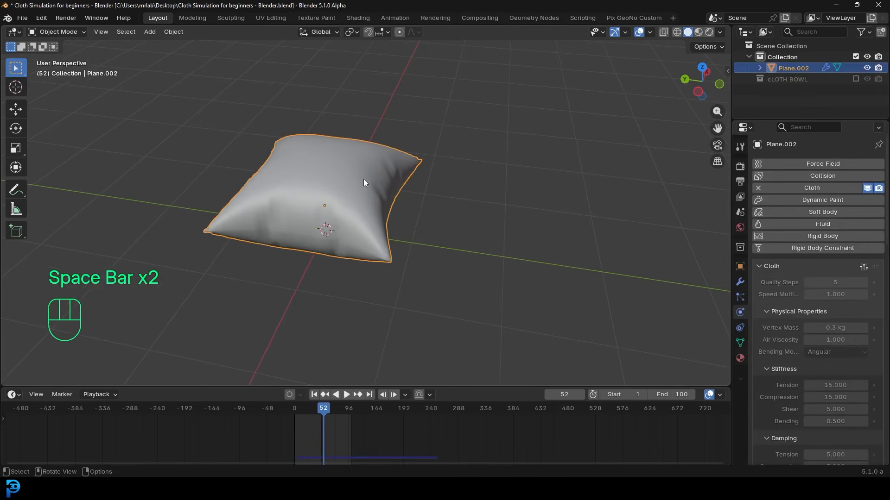
key("m")
left_click(327, 175)
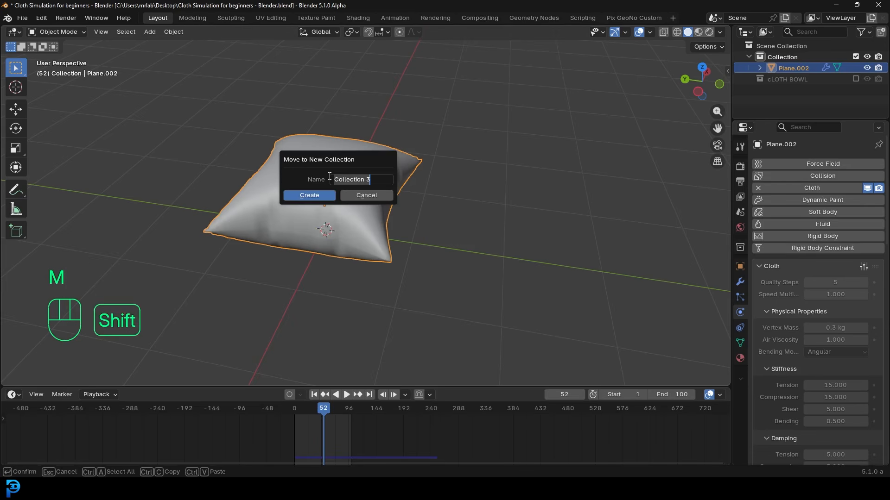
type("Pil")
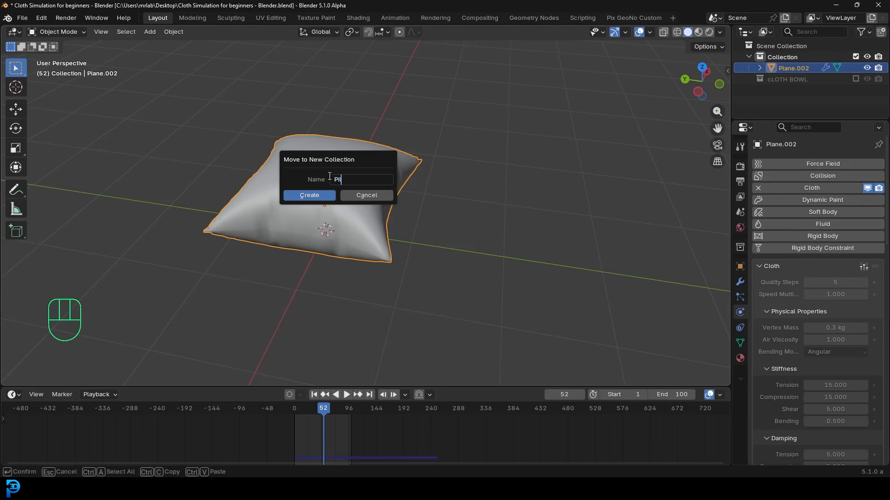
type("low")
key("Return")
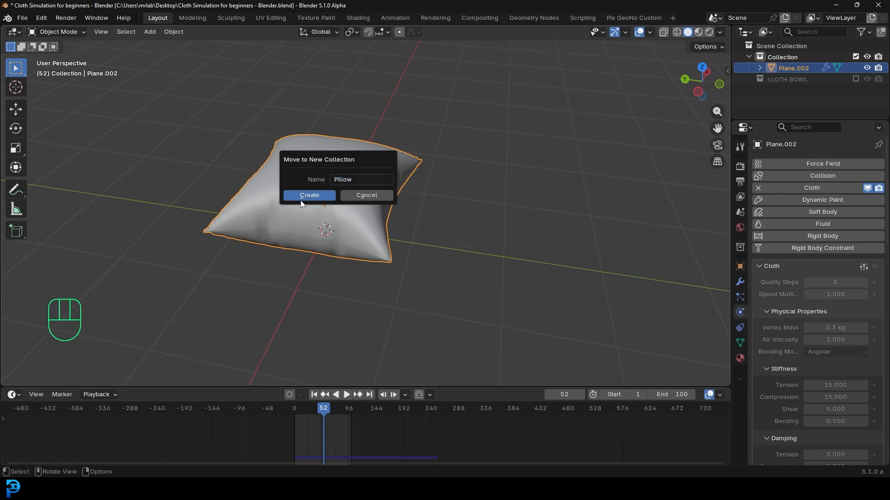
left_click(301, 200)
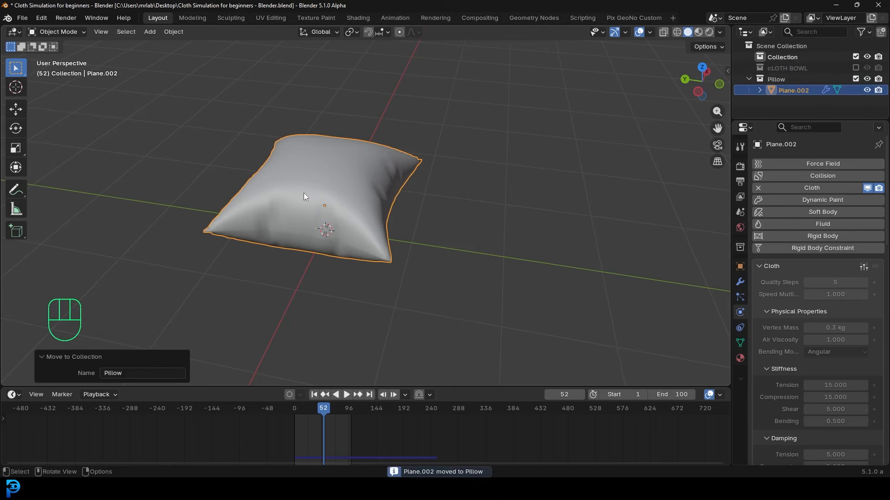
Rename the cLOTH BOWL collection to Cloth Bowl.
double_click(781, 68)
type("C")
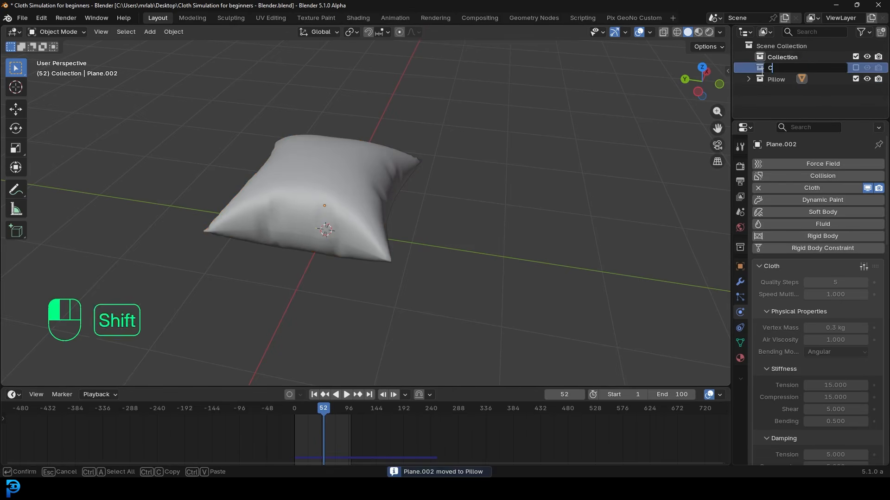
type("loth Bowl")
key("Return")
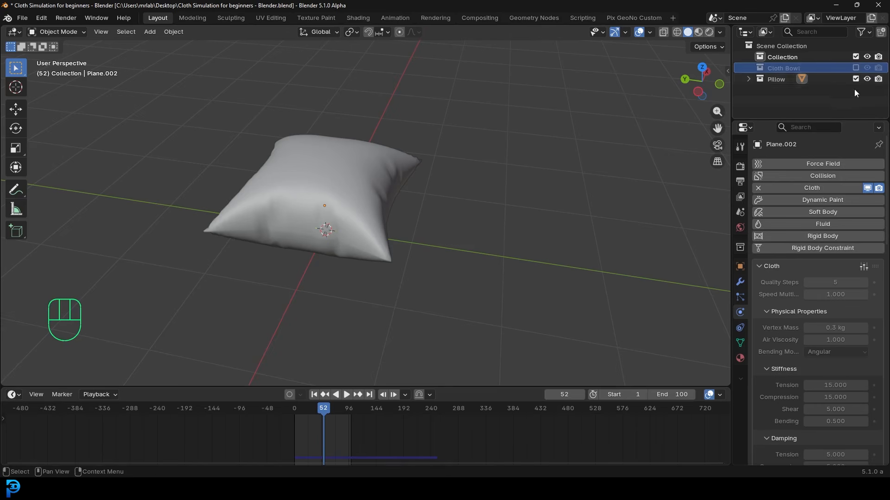
Exclude the Pillow collection from the view layer and make the empty default Collection active.
left_click(855, 79)
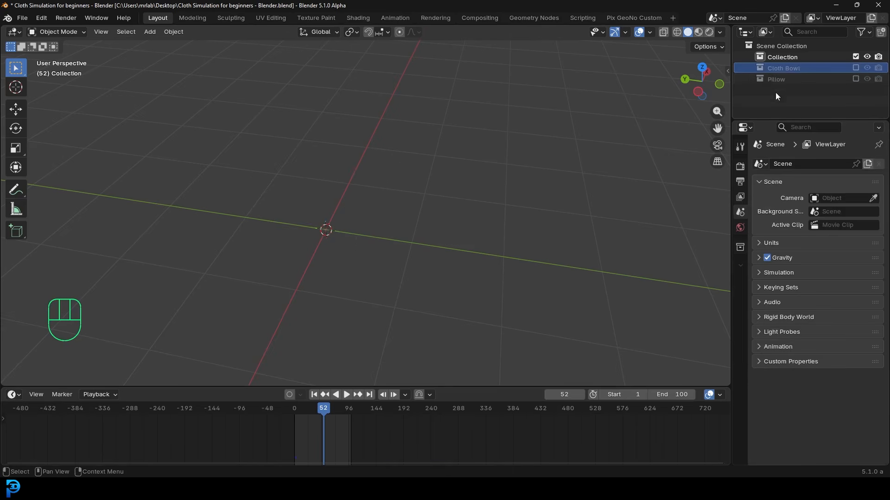
left_click(794, 55)
middle_click_drag(463, 149, 321, 184)
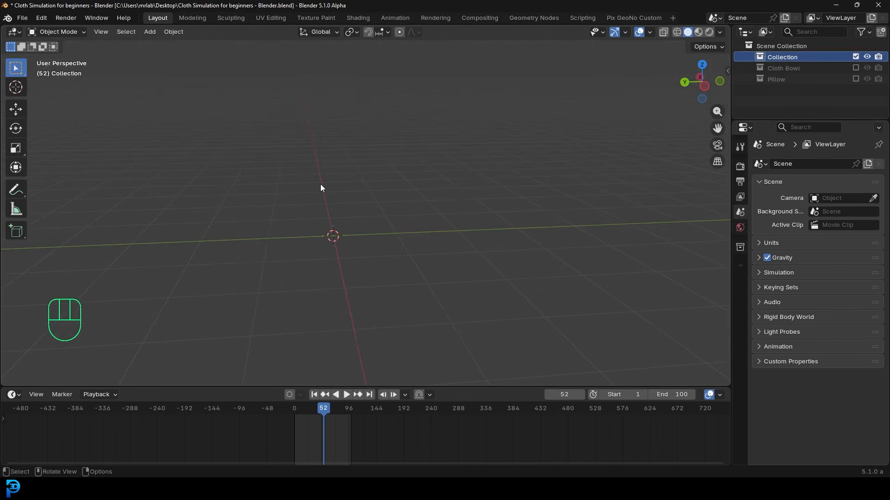
Add a 2 m plane at the origin and rotate it 90° about X so it faces the front view.
key("shift+a")
mouse_move(324, 190)
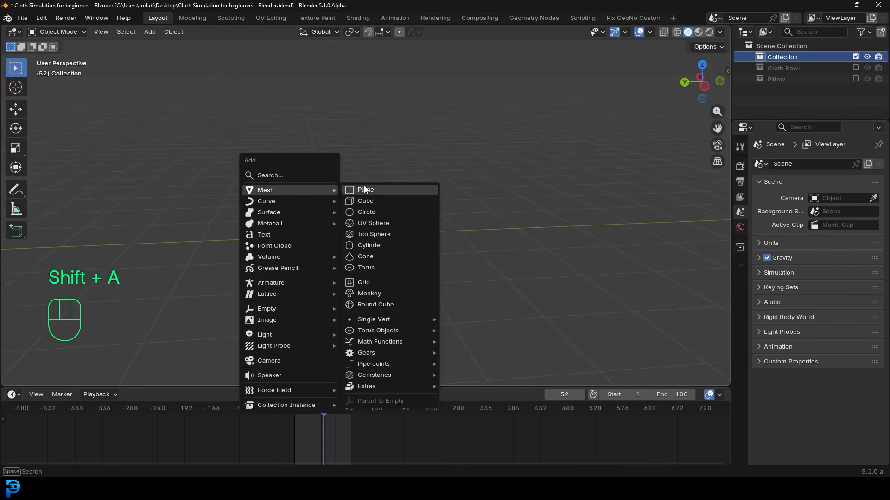
left_click(377, 190)
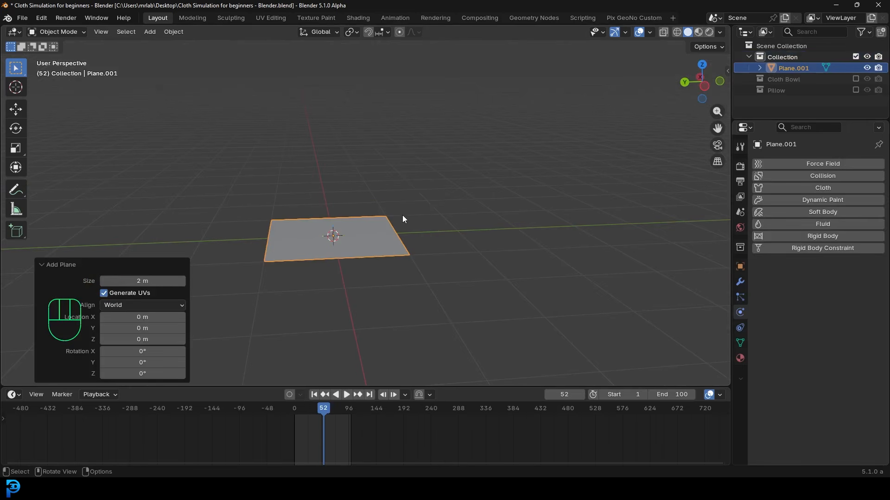
key("KP_1")
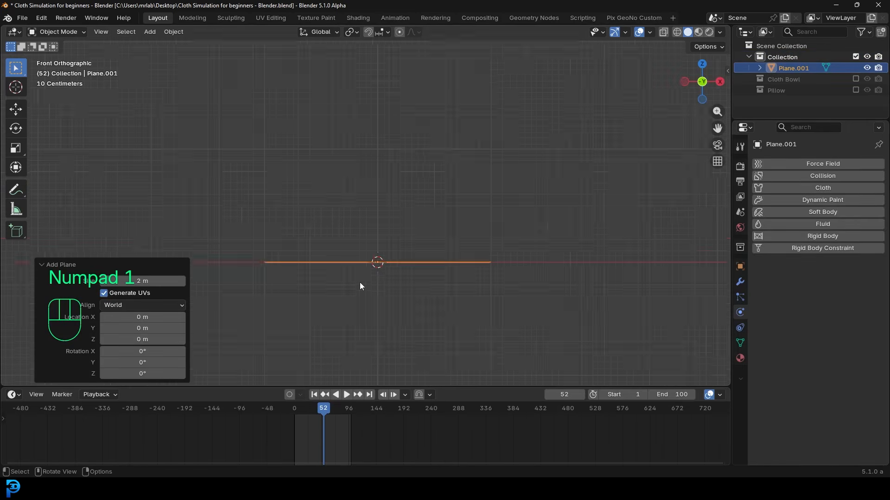
middle_click_drag(412, 274, 350, 184, "shift")
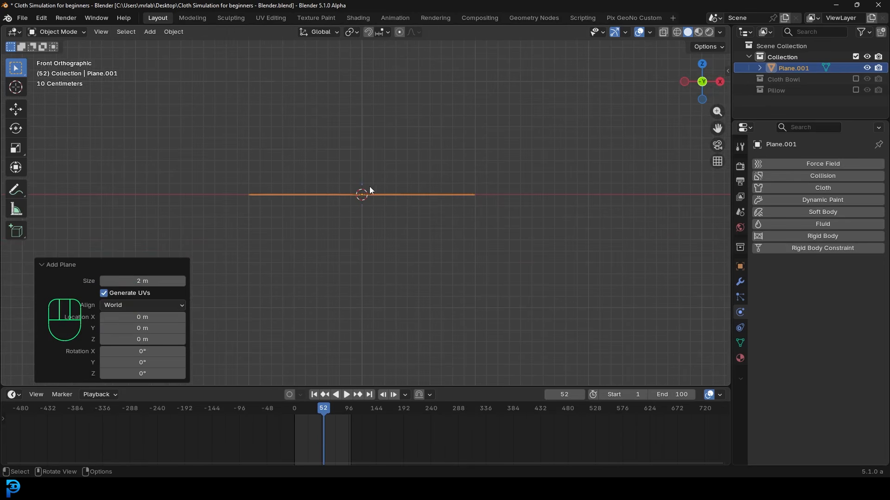
type("rx")
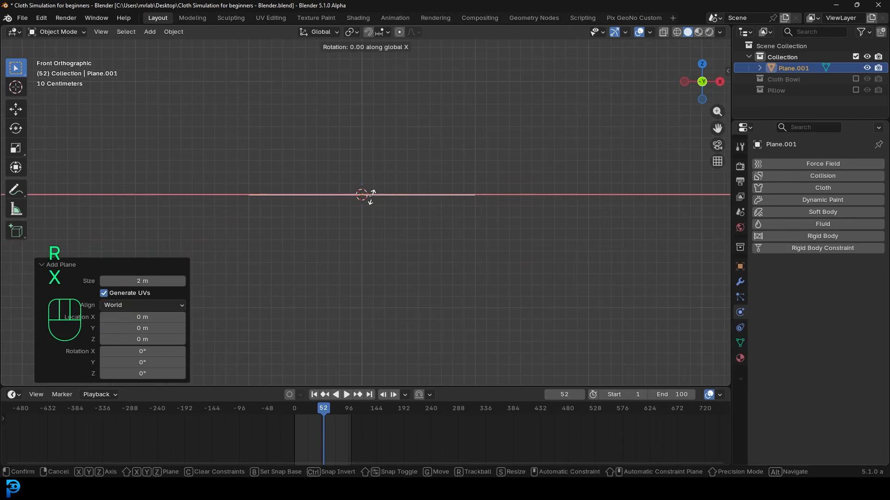
type("90")
key("Return")
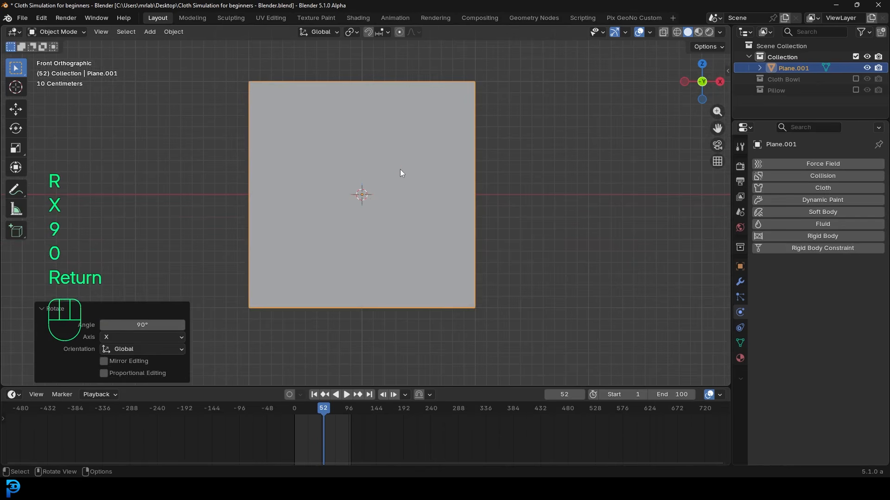
scroll(388, 183, "down", 2)
Scale the plane's mesh in Edit Mode to about 0.47 along Z to form a wide rectangle.
key("Tab")
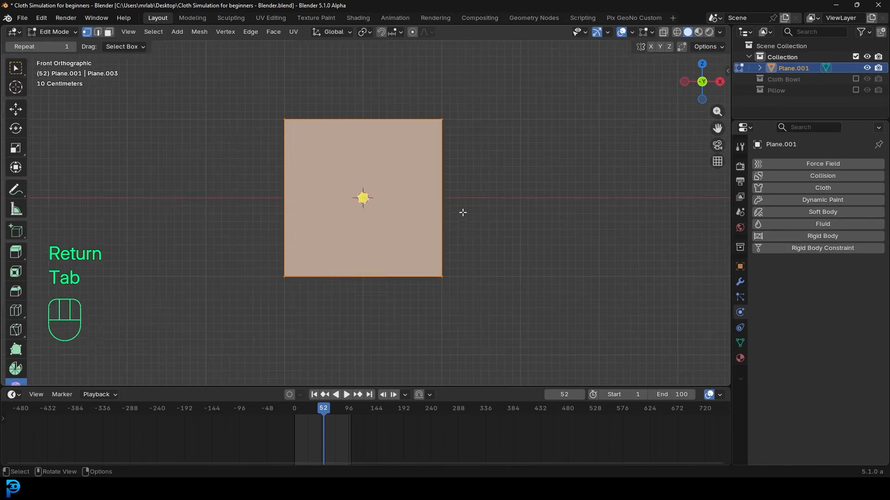
scroll(470, 220, "up", 2)
key("s")
key("z")
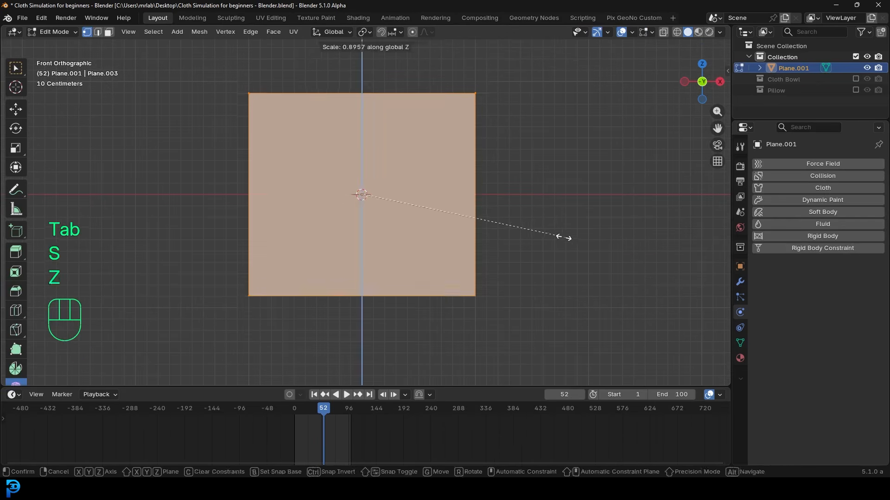
left_click(470, 210)
Add one centred vertical loop cut that splits the rectangle into two halves.
middle_click_drag(362, 193, 379, 105)
key("ctrl+r")
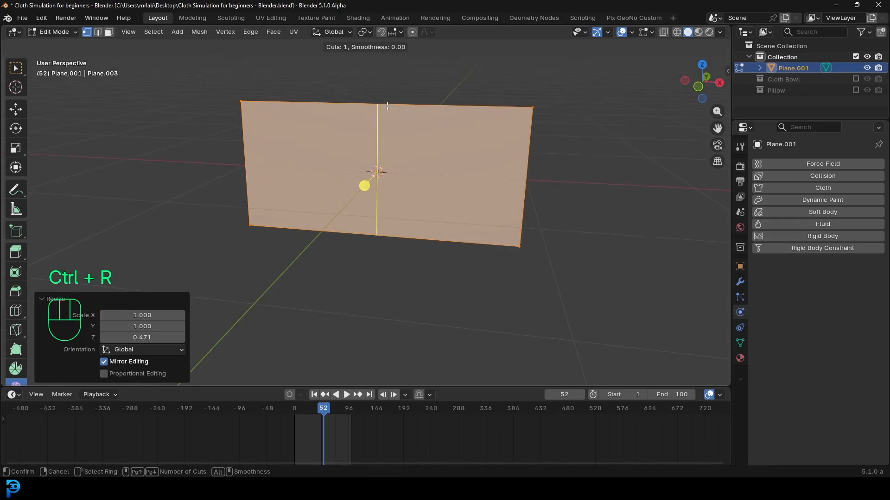
left_click(387, 106)
right_click(387, 106)
Select the whole rectangular mesh and subdivide it with 35 cuts.
left_click_drag(601, 299, 189, 61)
mouse_move(398, 186)
middle_mouse_down()
mouse_move(499, 191)
mouse_move(404, 184)
middle_mouse_up()
scroll(427, 142, "up", 4)
scroll(401, 143, "down", 3)
right_click(402, 142)
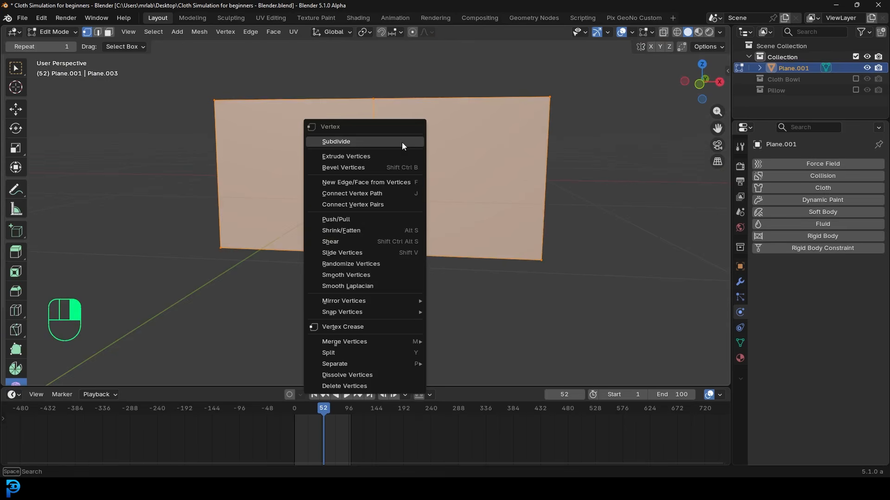
left_click(398, 142)
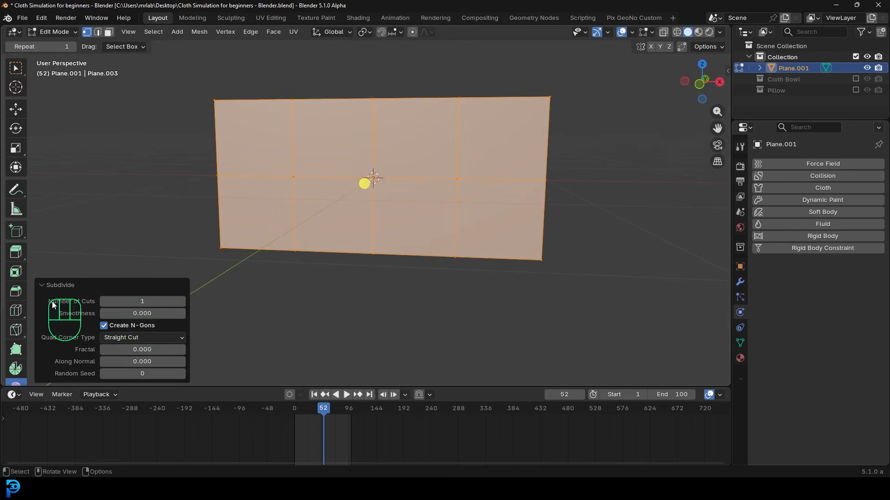
left_click(144, 305)
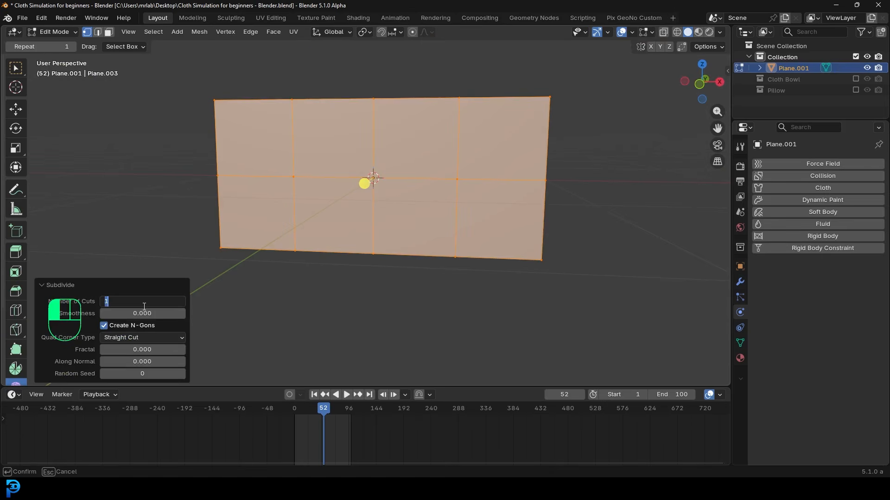
type("40")
key("Return")
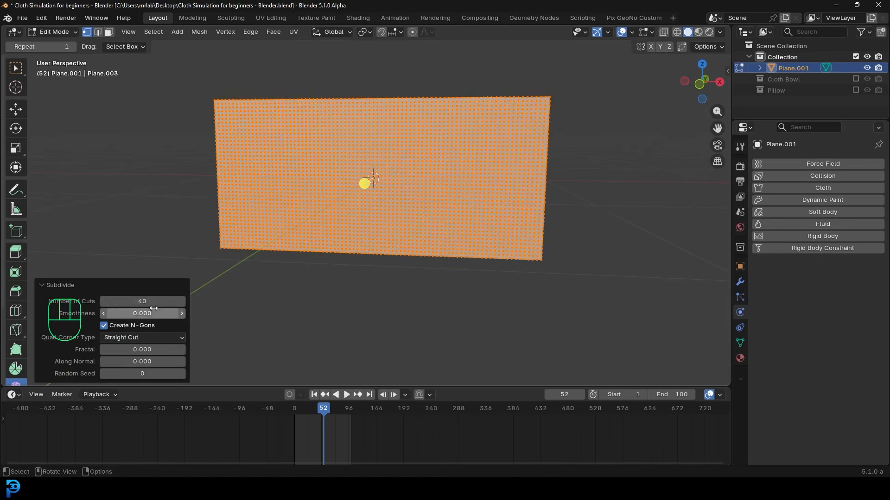
left_click(144, 303)
type("35")
key("Return")
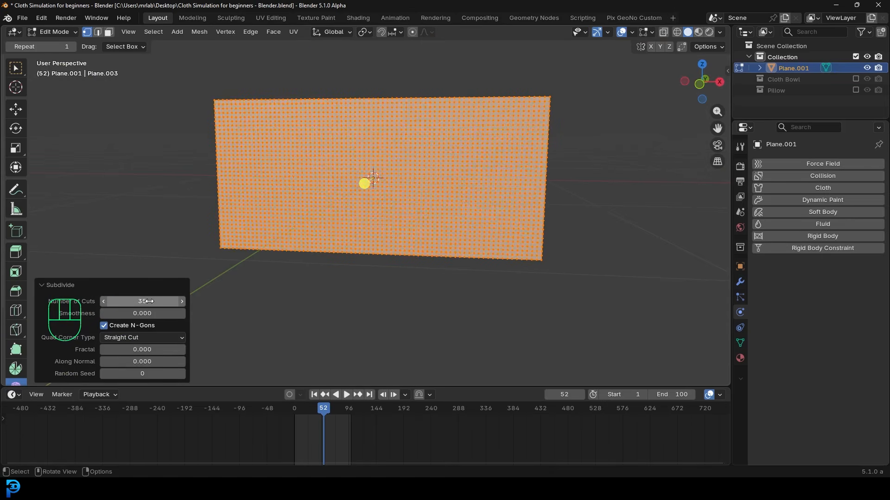
left_click(45, 285)
middle_click_drag(61, 284, 519, 139)
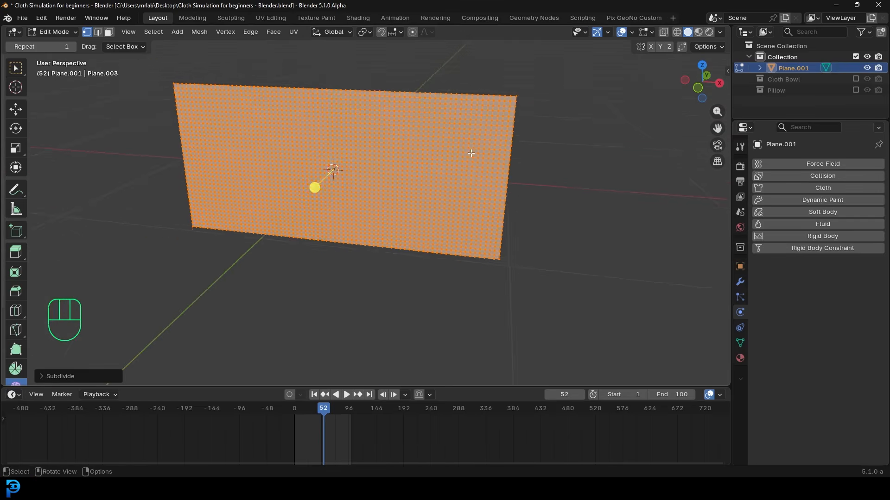
Select the outermost column of vertices along the plane's right edge in the front view.
key("KP_1")
scroll(499, 227, "up", 2)
left_click_drag(560, 315, 476, 89)
scroll(492, 224, "up", 3)
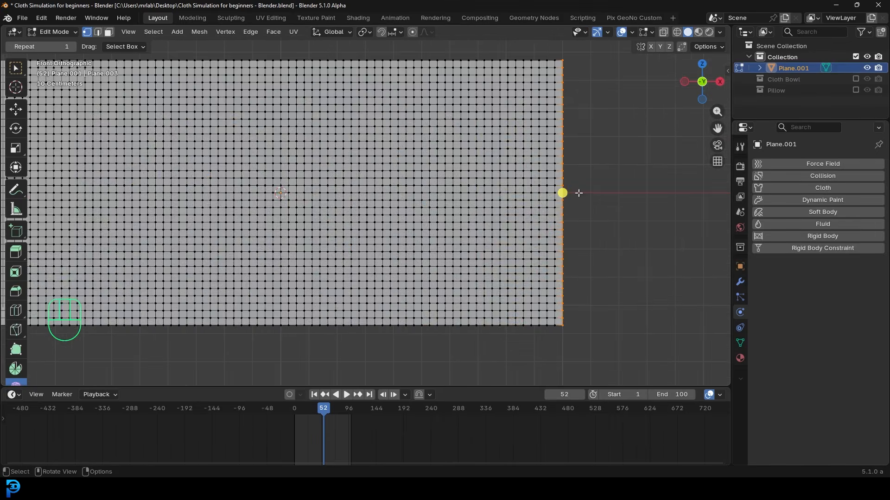
scroll(531, 200, "down", 3)
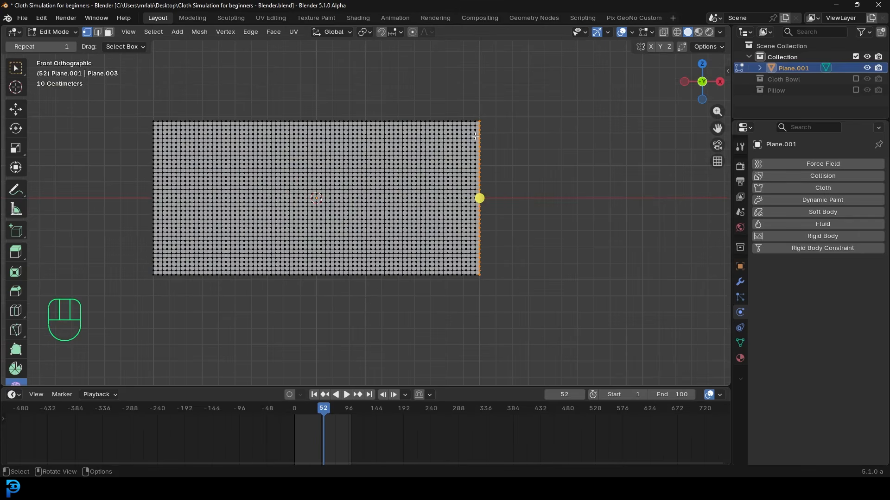
Create a vertex group named pin and assign the right-edge vertices to it with weight 1.000.
left_click(740, 343)
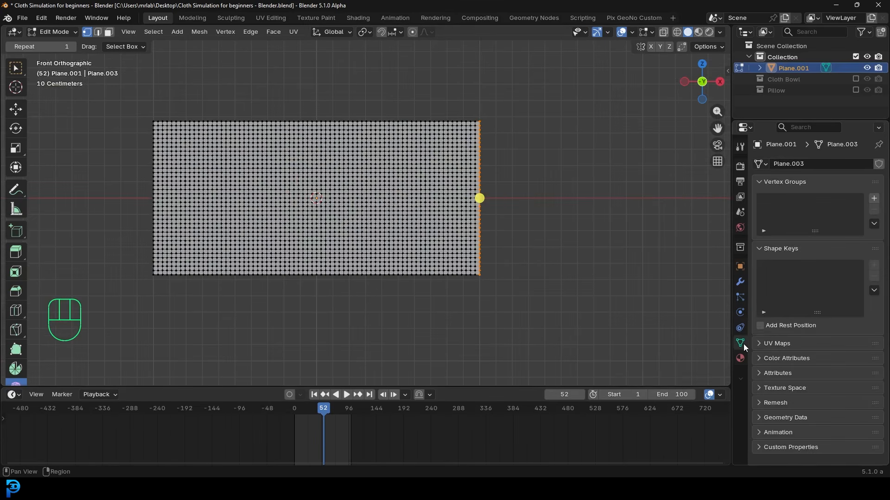
left_click(874, 199)
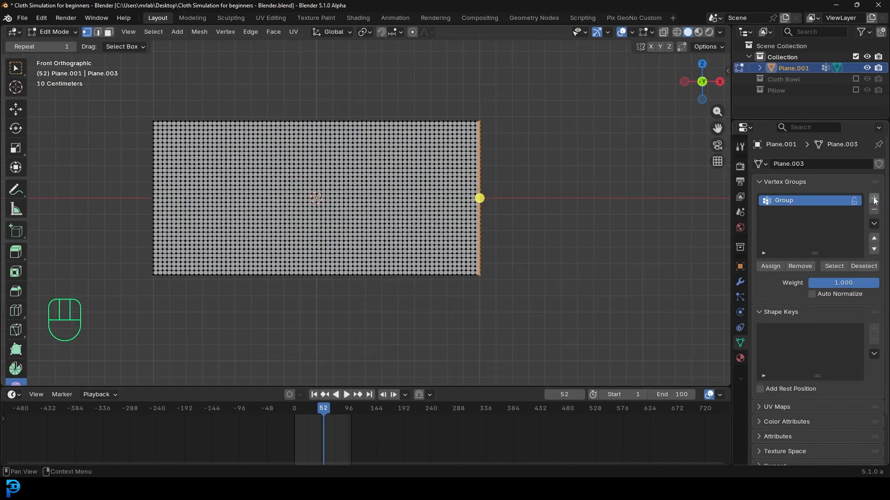
double_click(785, 201)
type("pin")
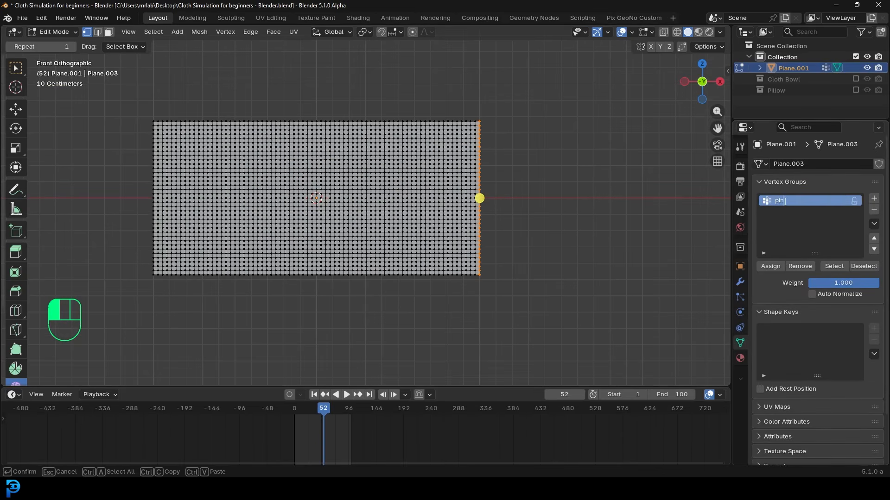
key("Return")
left_click(774, 266)
scroll(526, 305, "up", 1)
left_click_drag(543, 368, 499, 88)
left_click(774, 268)
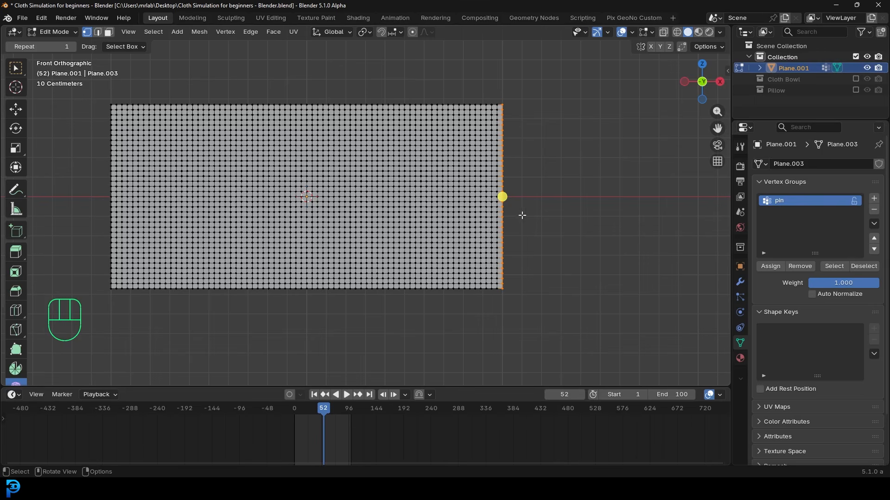
Return to Object Mode, add Cloth physics to the plane and move the current frame back to 2.
left_click(53, 32)
left_click(58, 45)
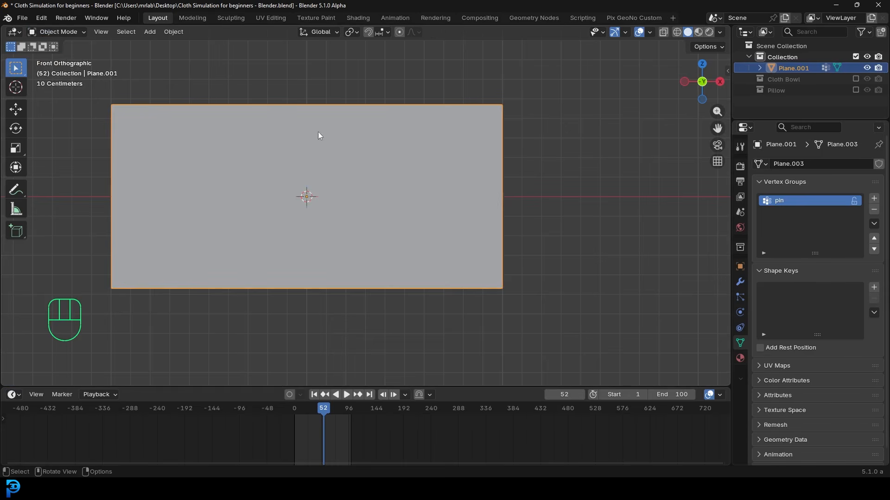
left_click(353, 142)
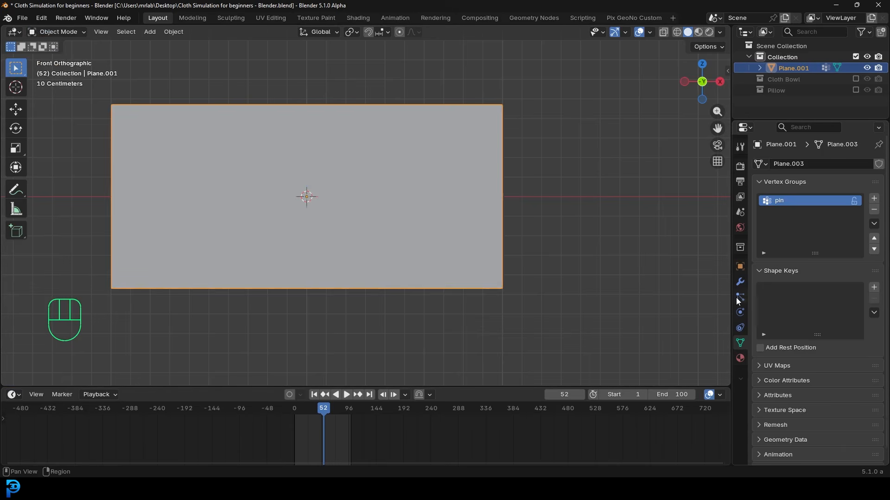
left_click(743, 312)
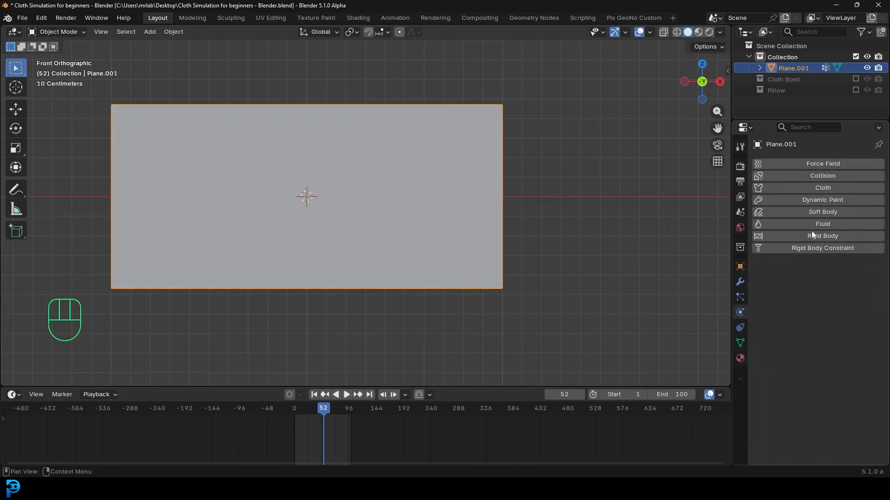
left_click(832, 186)
left_click_drag(314, 411, 295, 430)
scroll(305, 435, "up", 3)
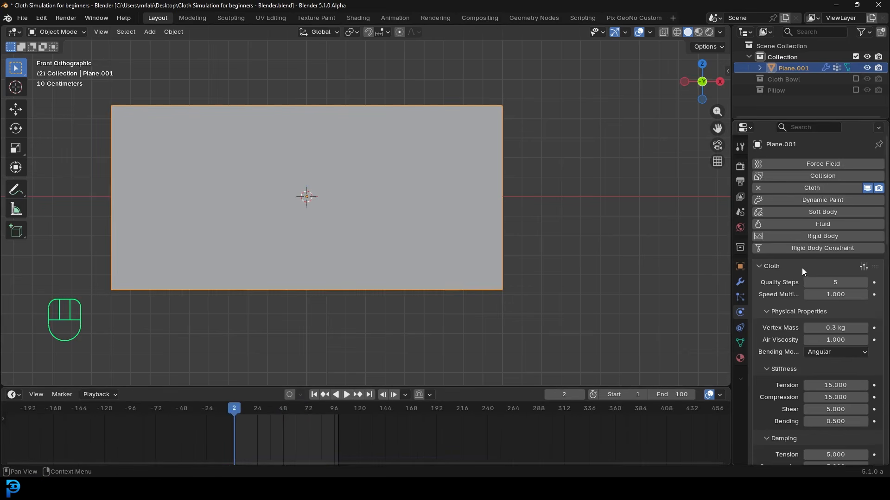
Set the cloth's Pin Group to the pin vertex group in its Shape settings.
scroll(802, 268, "down", 6)
scroll(792, 330, "down", 10)
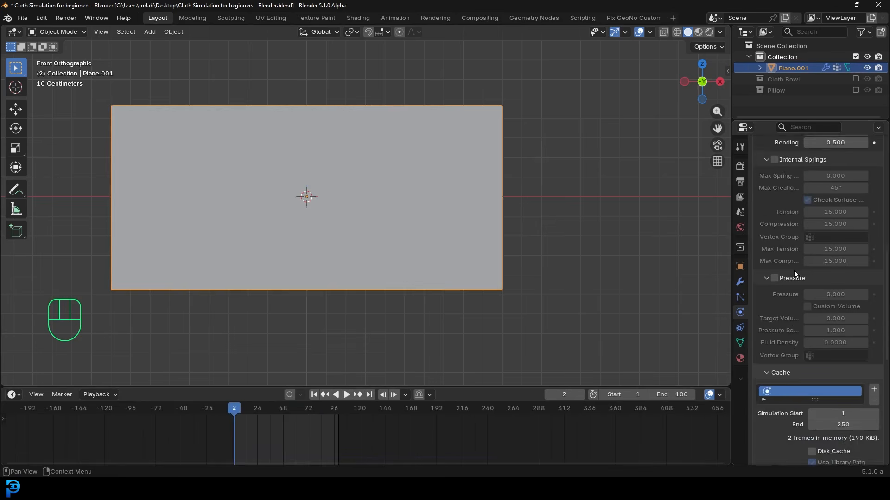
scroll(794, 271, "up", 9)
scroll(792, 245, "up", 1)
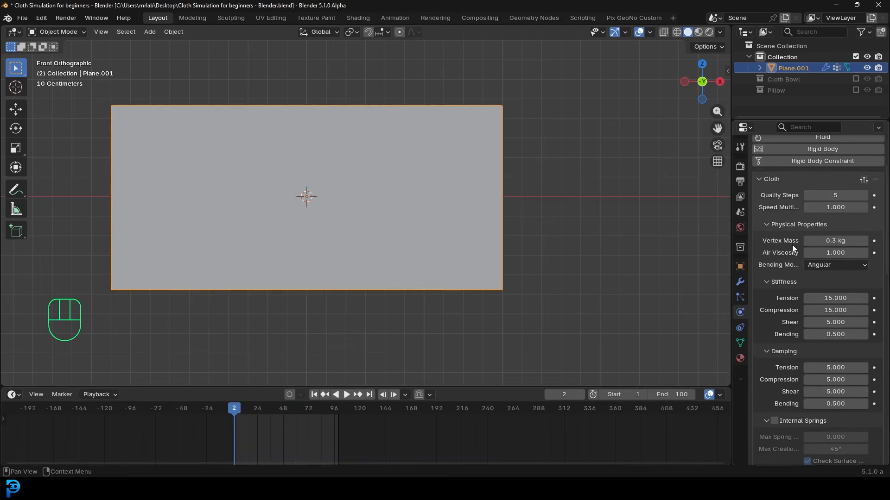
scroll(769, 222, "down", 7)
scroll(779, 306, "down", 13)
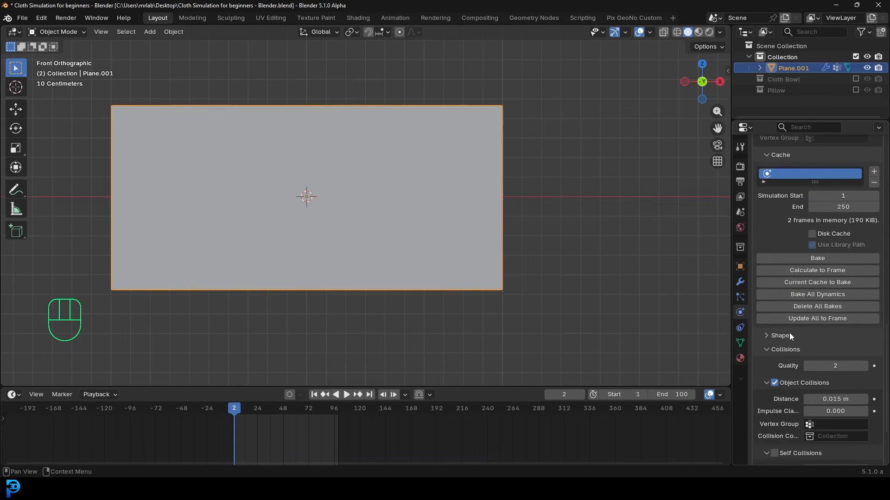
left_click(777, 336)
scroll(777, 338, "down", 7)
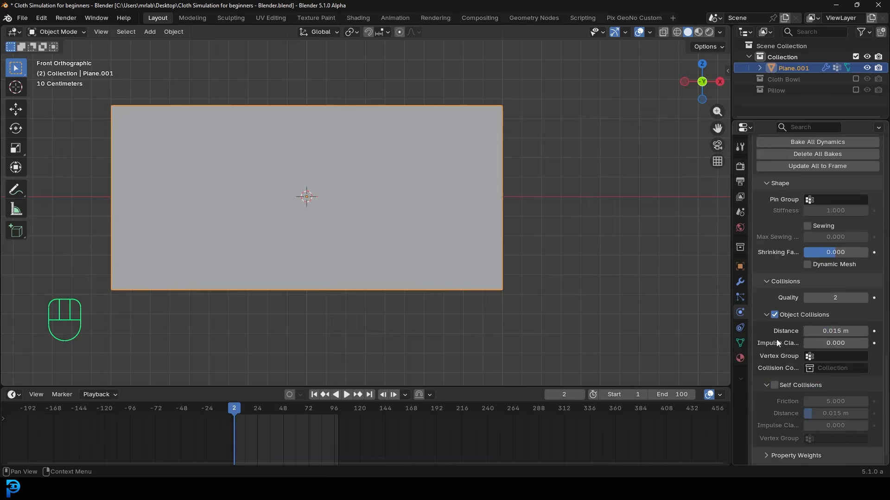
left_click(827, 201)
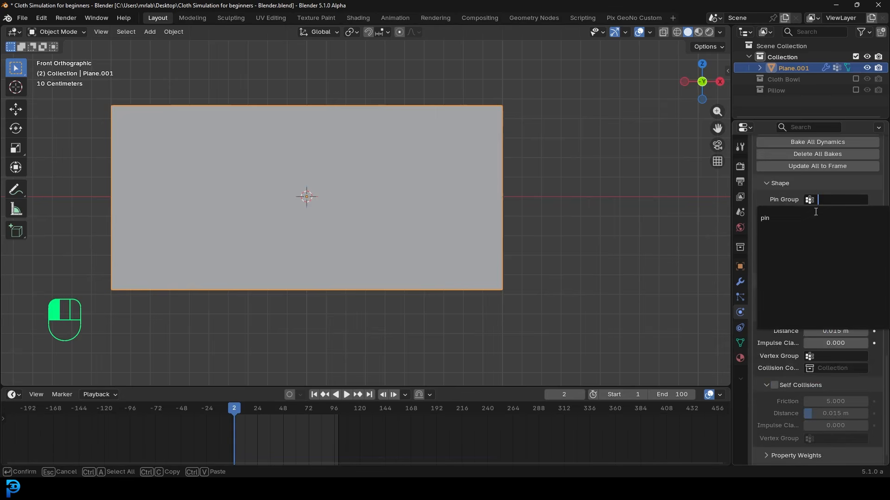
left_click(774, 217)
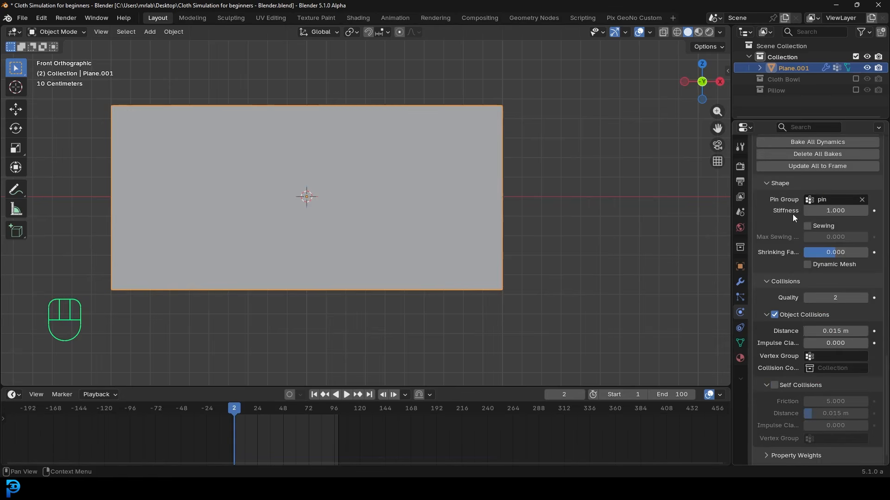
Play the pinned cloth simulation from the start of the timeline and stop it around frame 37.
left_click(234, 407)
key("space")
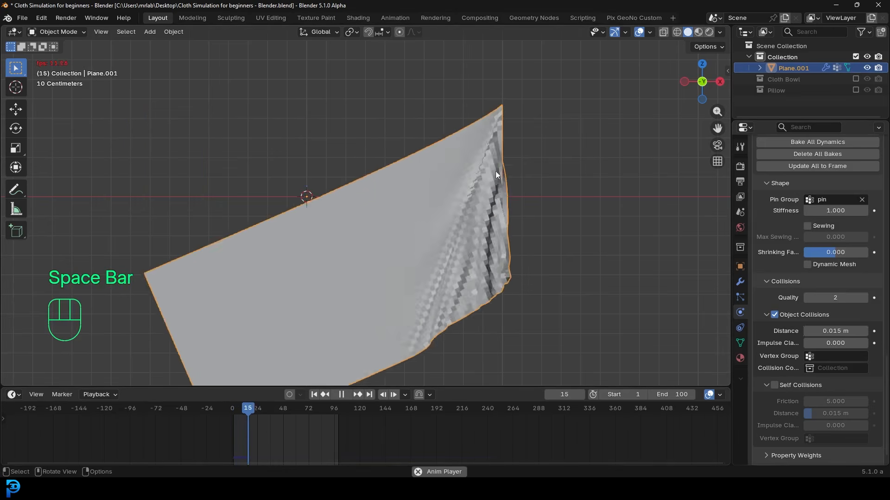
key("space")
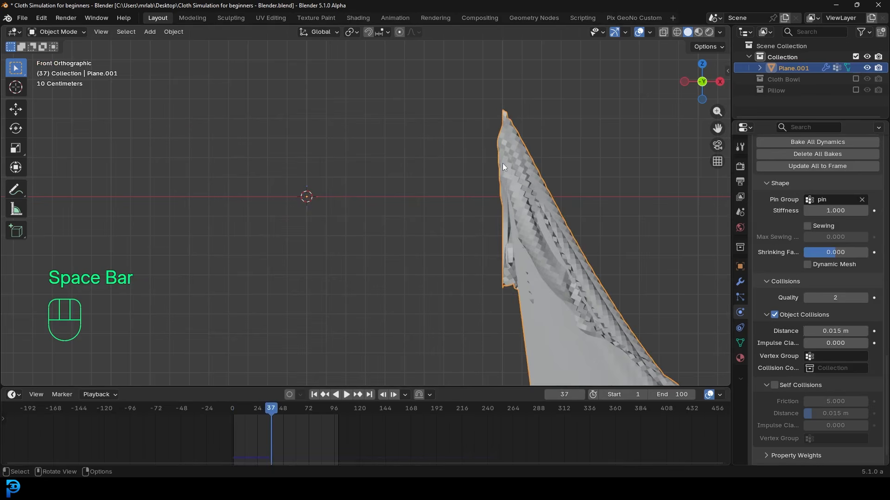
Shade the cloth smooth and continue the simulation to about frame 46.
scroll(505, 168, "down", 2)
middle_click_drag(514, 192, 423, 208)
right_click(488, 196)
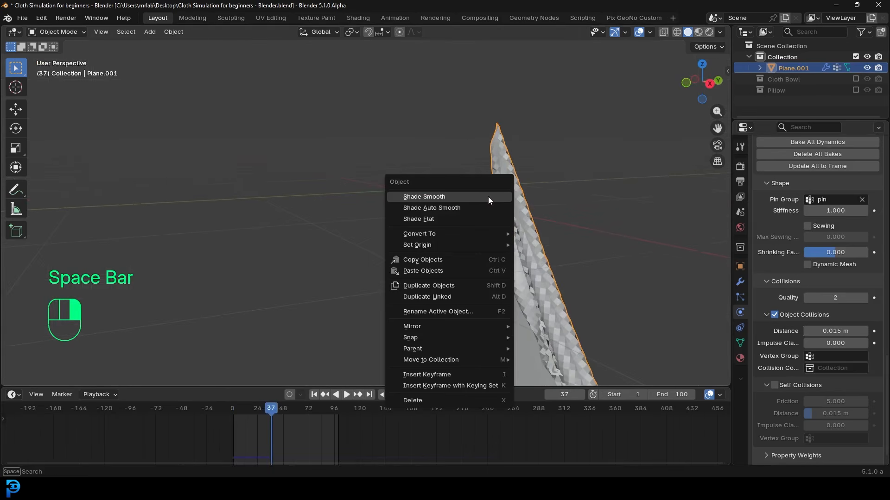
left_click(432, 197)
middle_click_drag(473, 206, 496, 179)
key("space")
key("space")
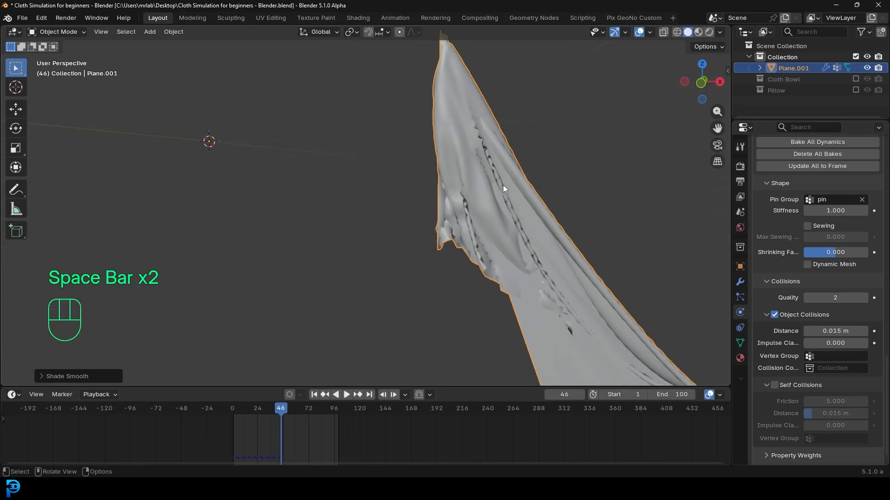
Enable Self Collisions on the cloth and replay the simulation from the first frame to examine the wrinkling.
scroll(788, 250, "down", 1)
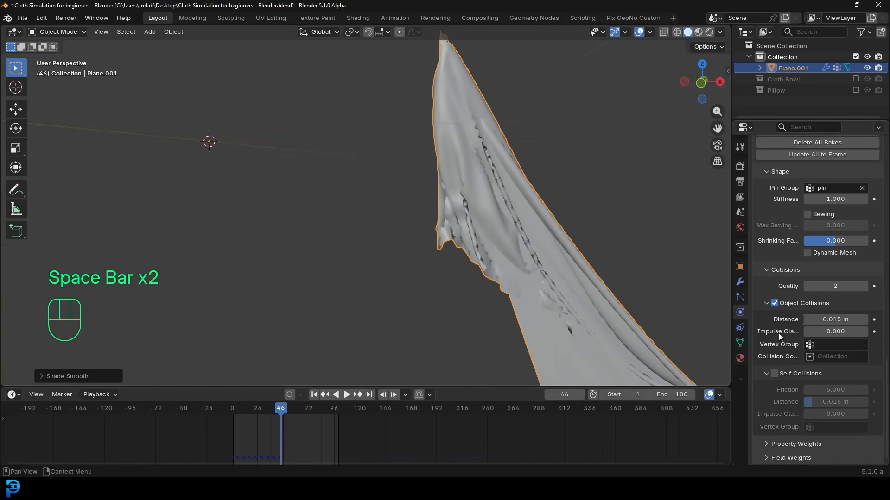
left_click(774, 374)
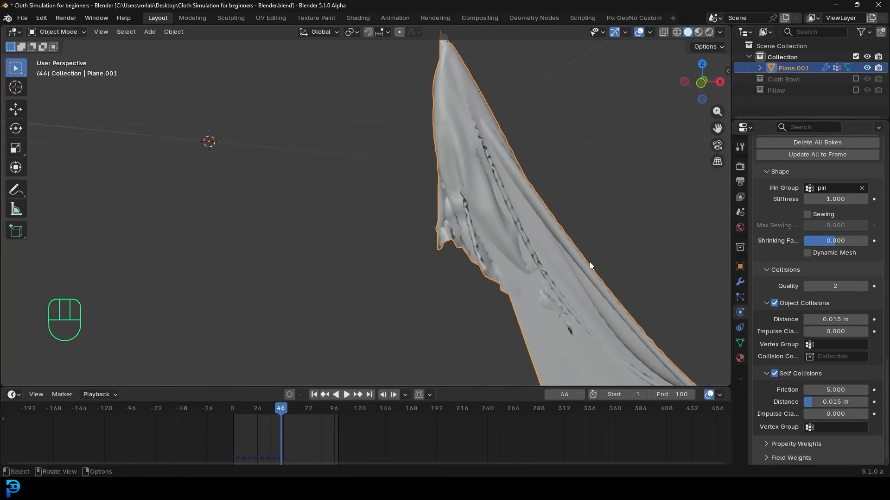
key("shift+Left")
middle_click_drag(588, 263, 458, 209, "shift")
key("space")
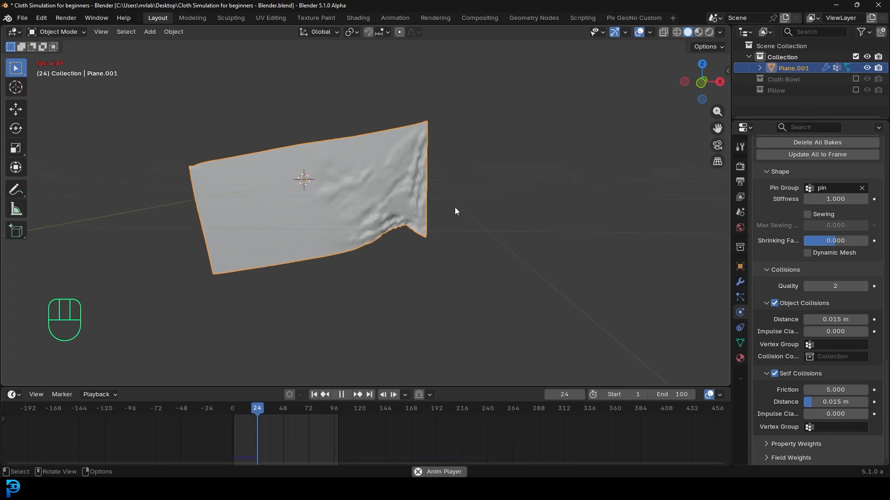
key("space")
scroll(397, 188, "up", 3)
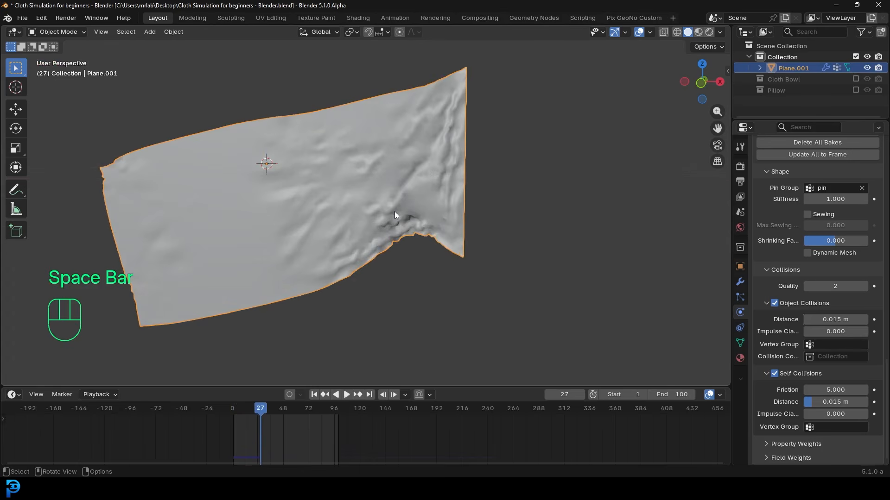
mouse_move(441, 151)
middle_mouse_down("shift")
mouse_move(410, 182)
mouse_move(429, 160)
middle_mouse_up("shift")
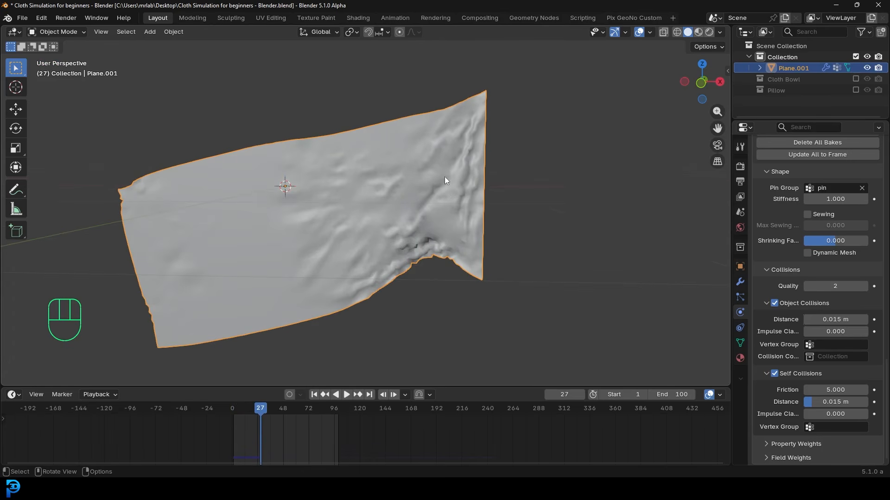
scroll(482, 192, "up", 3)
key("Tab")
key("Tab")
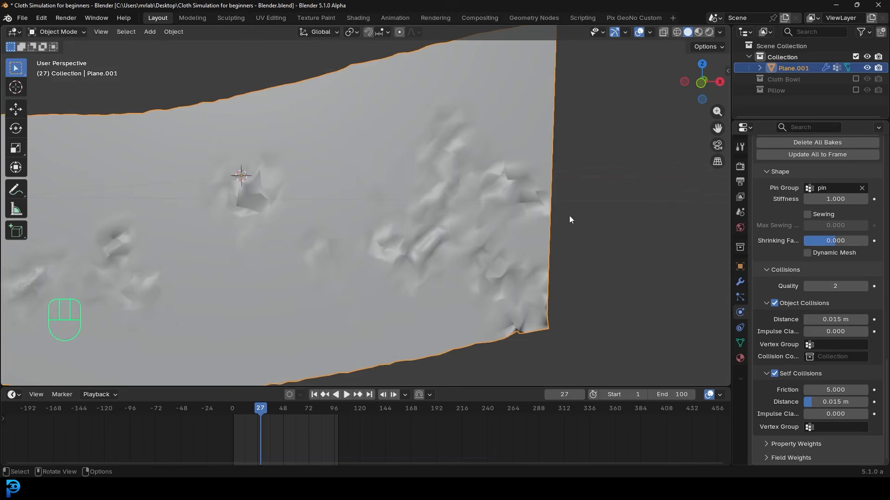
Set both the Object Collisions distance and the Self Collisions distance to 0.002 m.
left_click(833, 322)
type(".002")
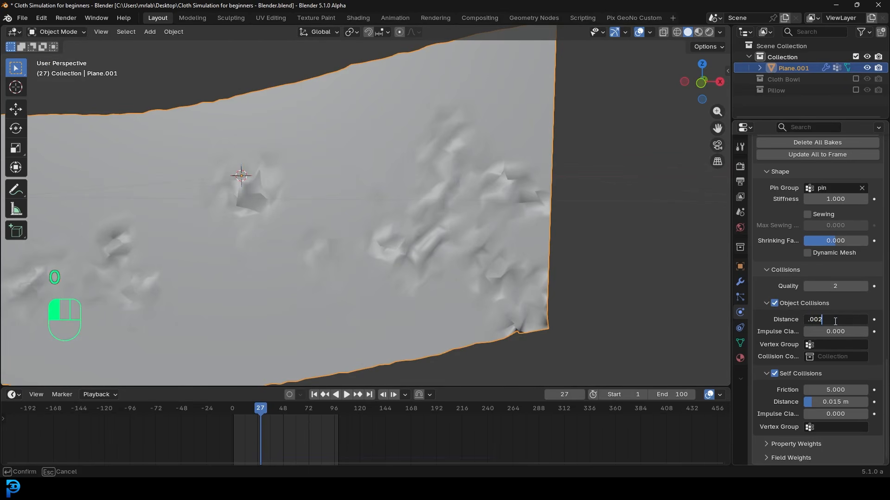
key("Return")
left_click(846, 404)
type(".002")
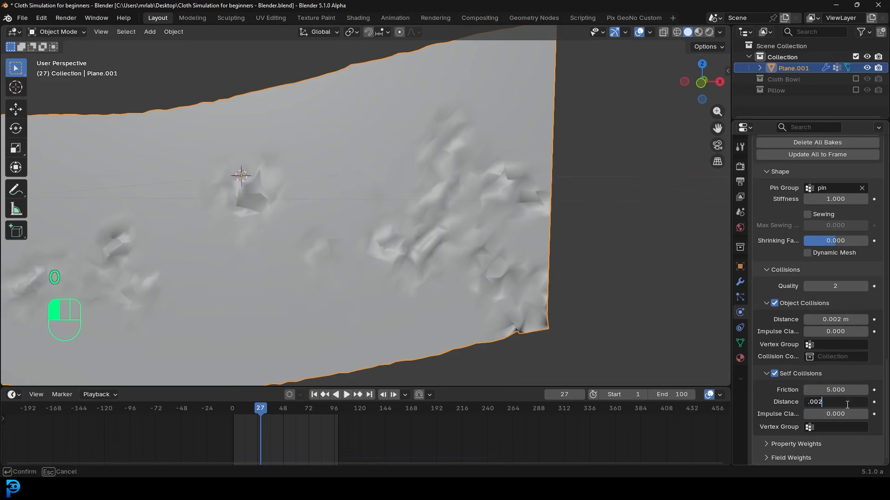
key("Return")
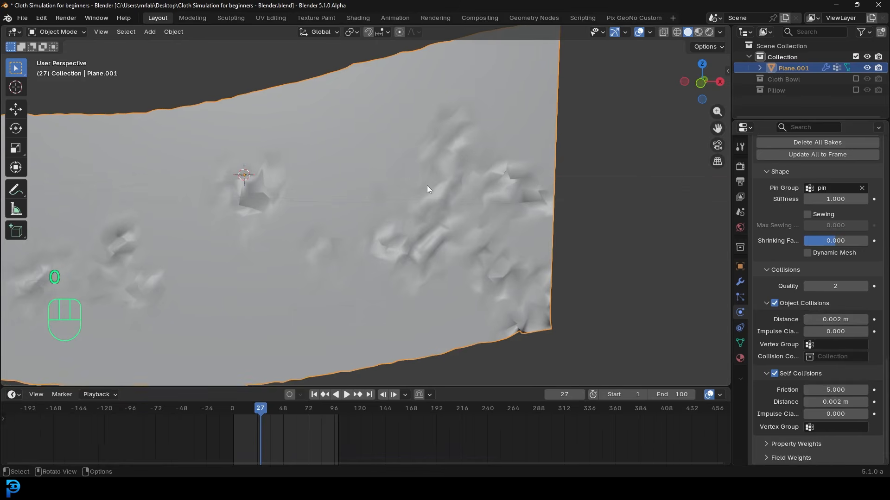
Replay the simulation from the first frame to check the cloth's folds, then return to frame 1.
key("shift+Left")
key("space")
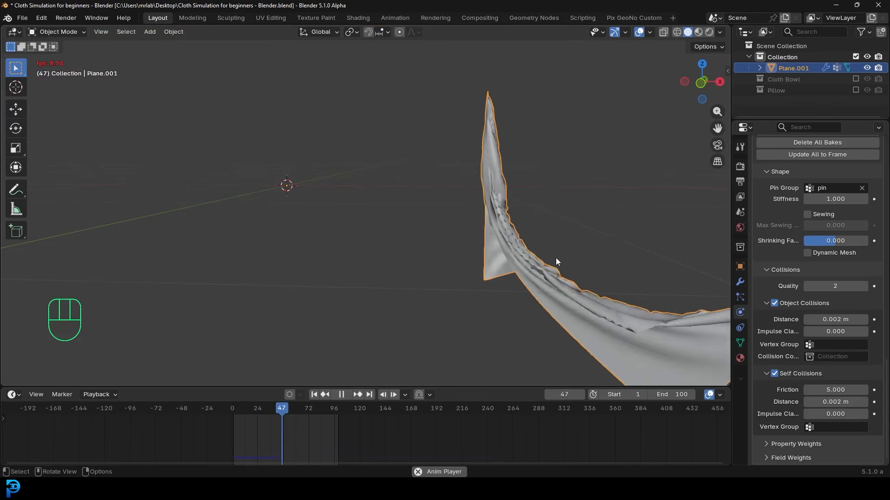
key("space")
middle_click_drag(550, 247, 521, 241)
key("shift+Left")
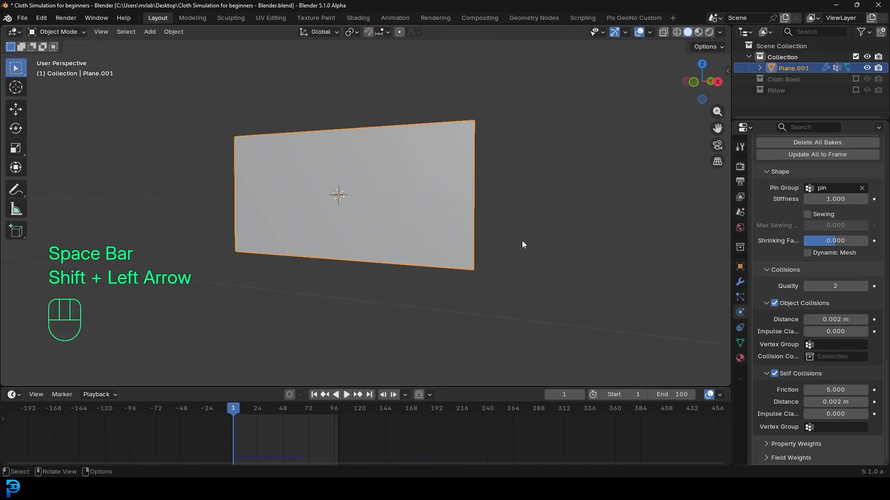
Add a Wind force field and move it about 2.1 m along X, beyond the cloth's pinned edge.
middle_click_drag(369, 177, 398, 172)
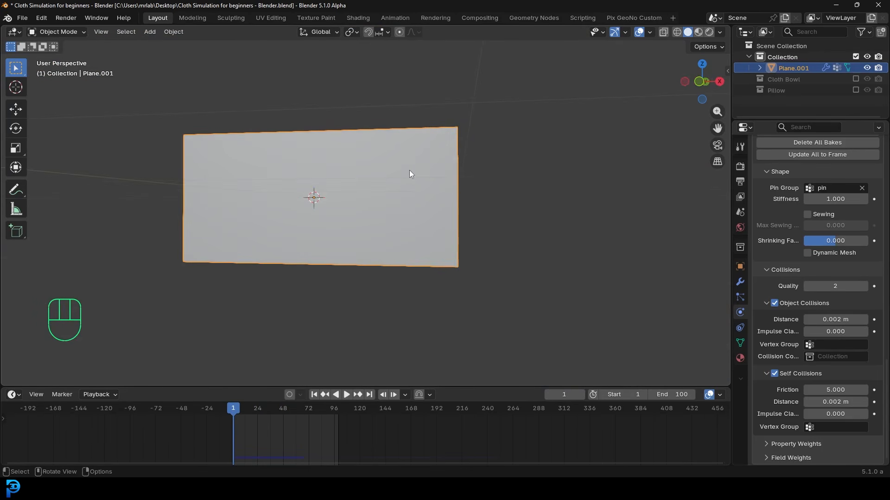
key("KP_1")
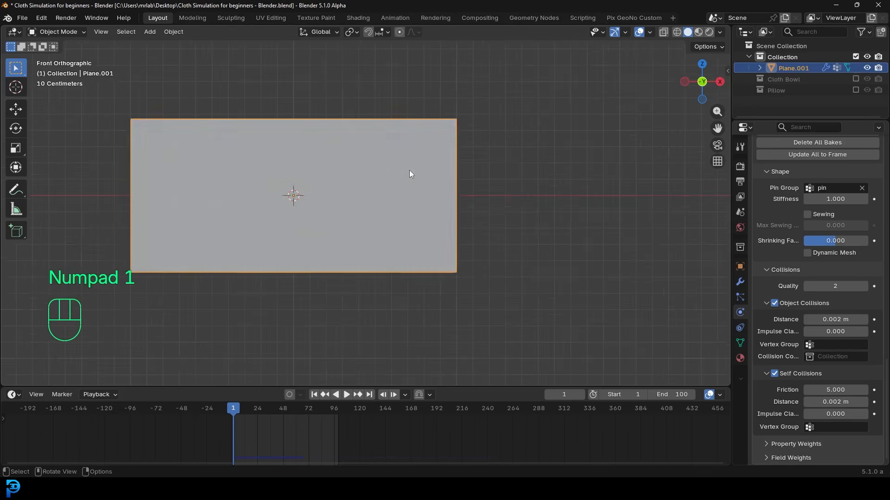
key("shift+a")
mouse_move(344, 191)
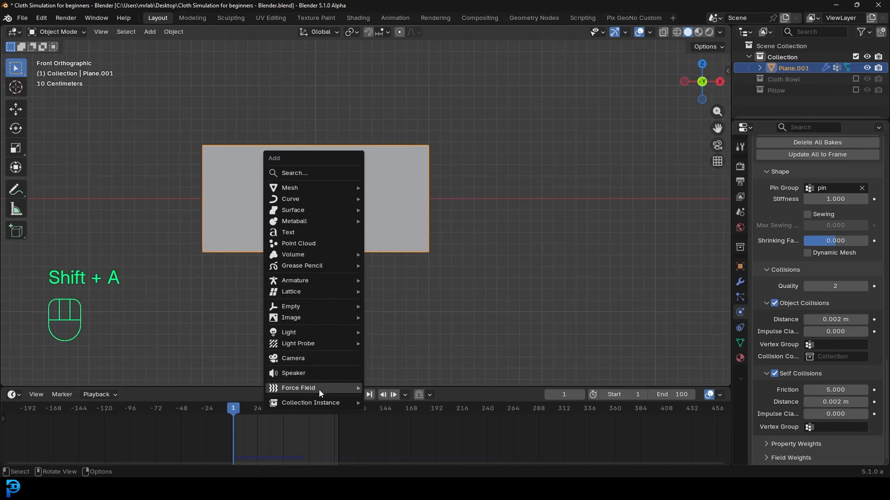
mouse_move(350, 388)
left_click(403, 255)
key("g")
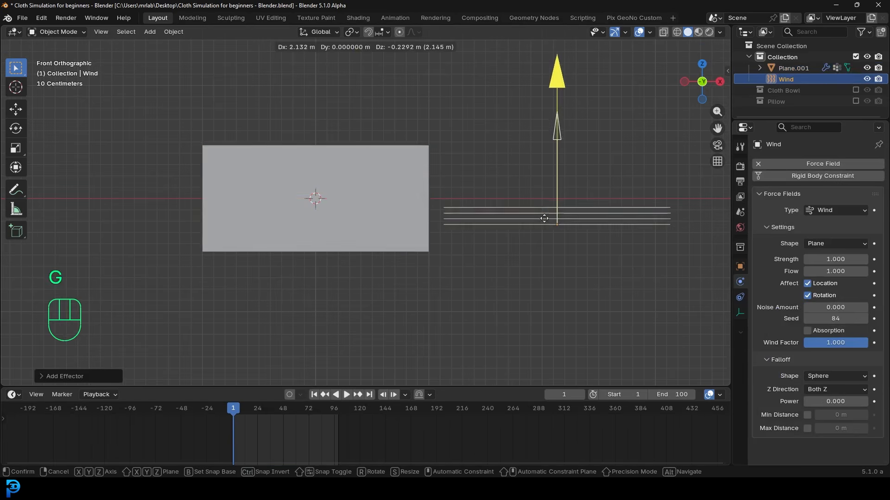
left_click(547, 219)
Rotate the Wind force field so its arrow faces the cloth's pinned edge, and adjust its position beside the cloth.
key("r")
left_click(590, 187)
key("g")
left_click(617, 183)
Set the wind strength to 200 and play the simulation from the first frame to about frame 31.
middle_click_drag(534, 208, 490, 184)
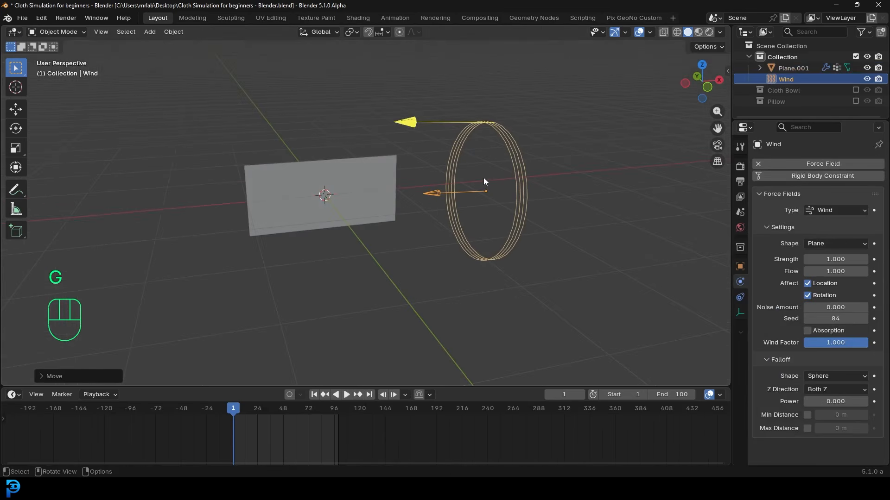
scroll(464, 191, "up", 1)
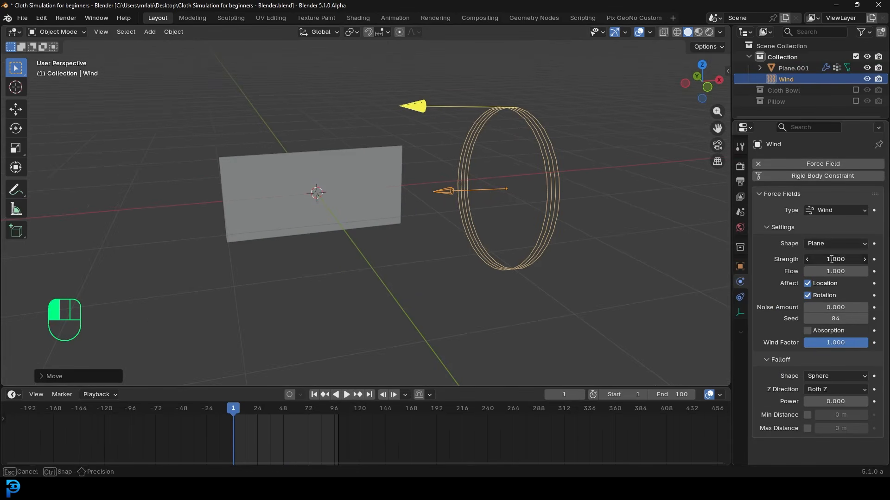
left_click(832, 259)
type("200")
key("Return")
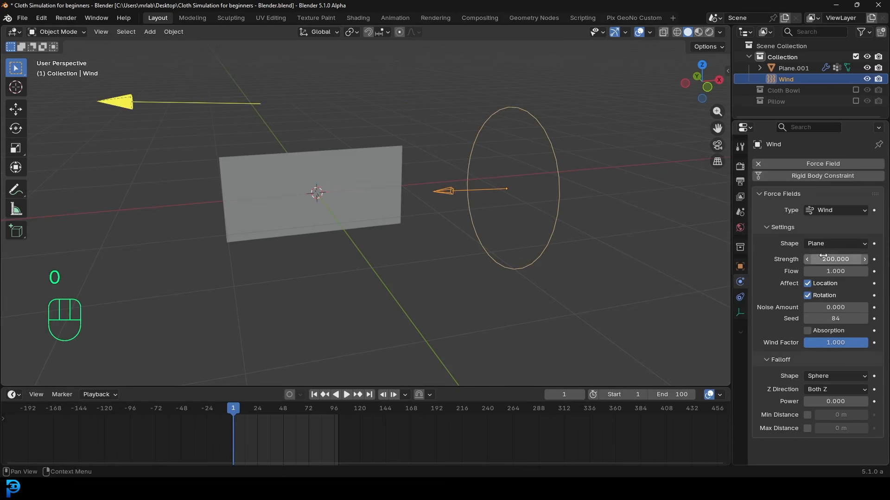
middle_click_drag(520, 213, 521, 213)
key("space")
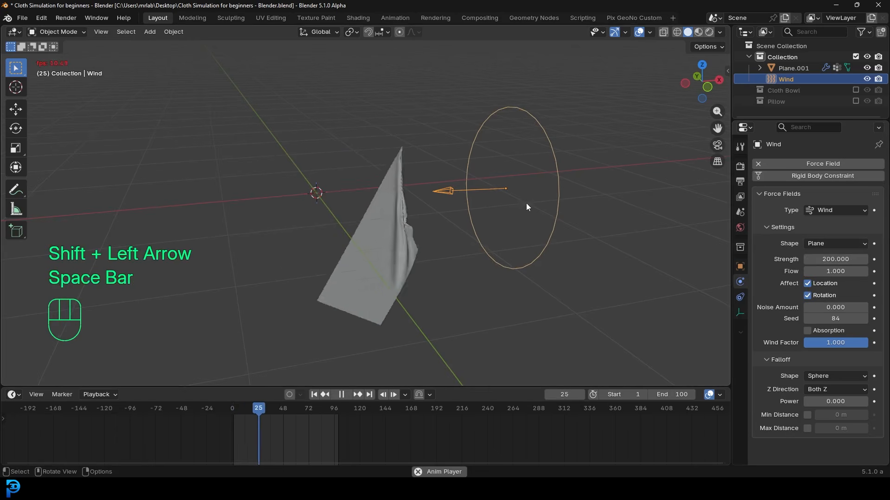
key("space")
Set the wind strength to 2000 and replay the simulation from the first frame to about frame 47.
mouse_move(422, 224)
middle_mouse_down()
mouse_move(340, 215)
mouse_move(408, 219)
middle_mouse_up()
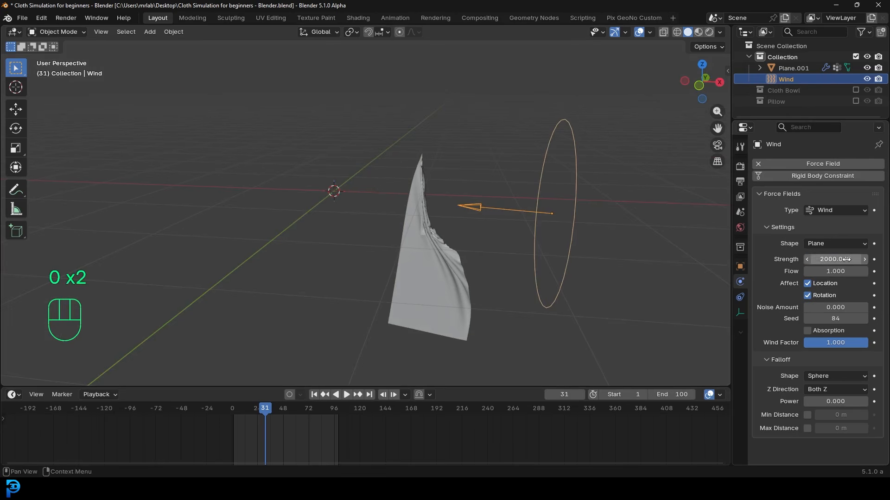
key("shift+Left")
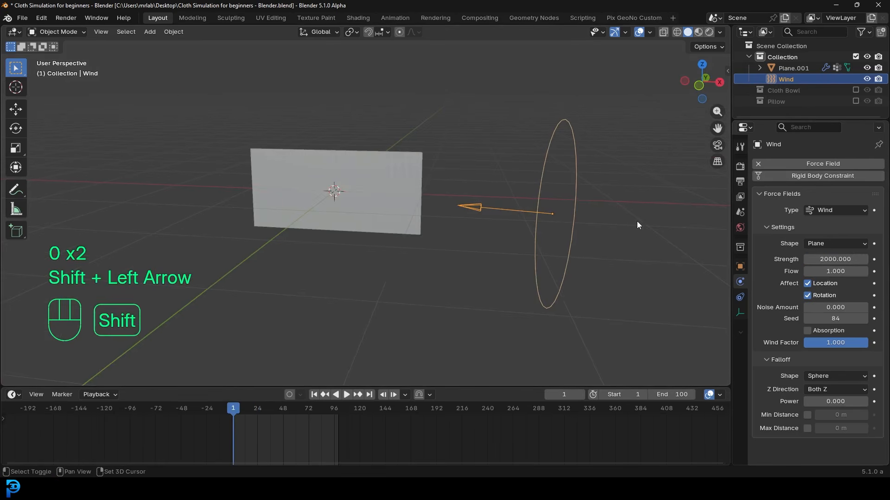
key("space")
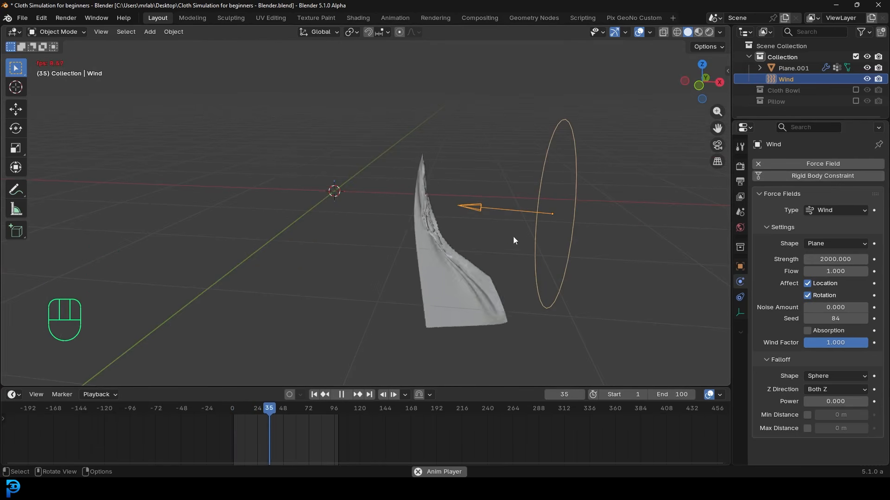
key("space")
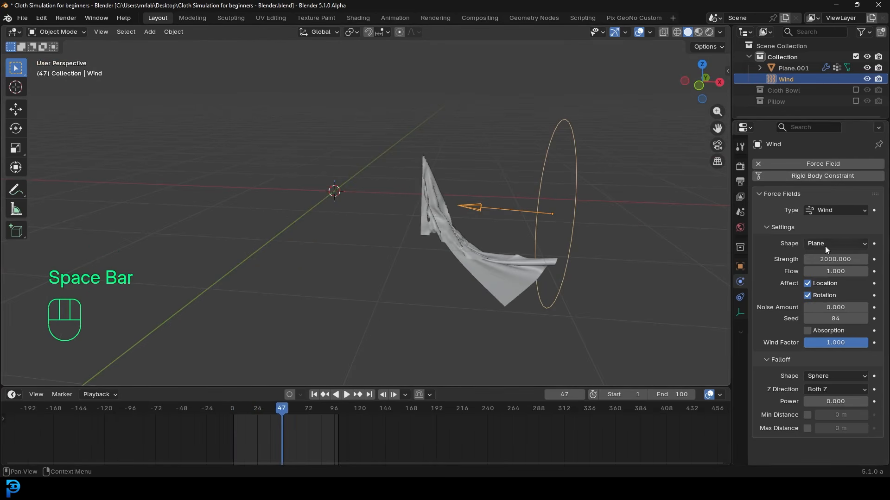
Set the wind strength to 120000 and replay the simulation from the first frame to about frame 71.
left_click(835, 258)
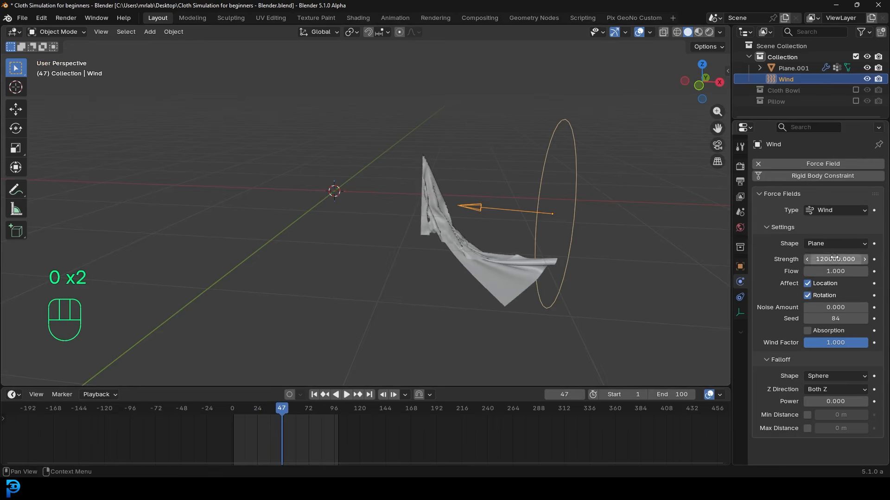
key("shift+Left")
key("space")
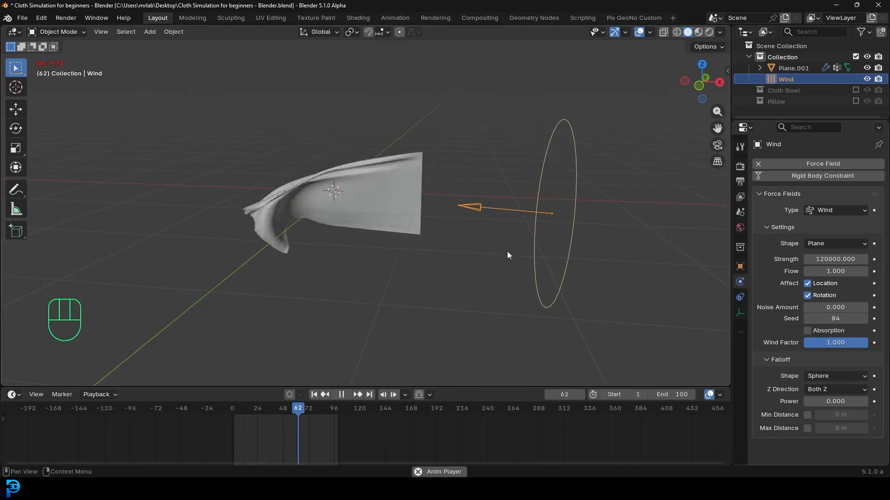
key("space")
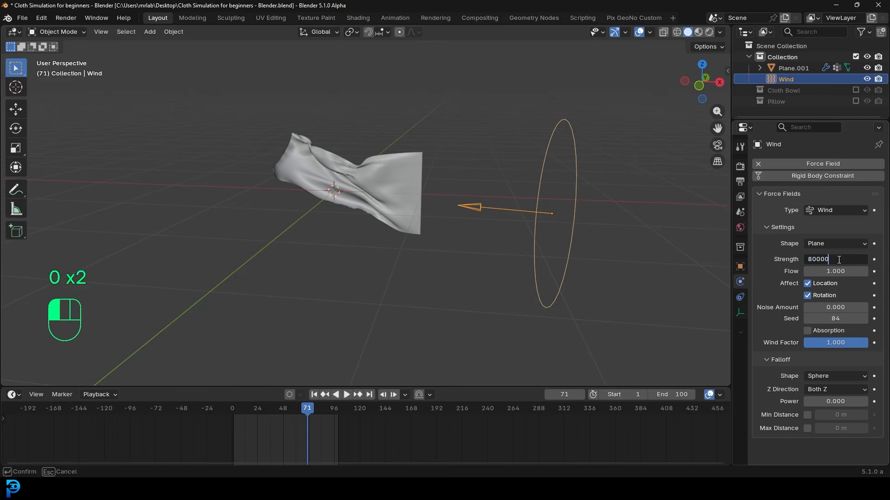
Set the wind strength to 80000 and replay the simulation from the first frame to check how the cloth flutters.
key("shift+Left")
key("space")
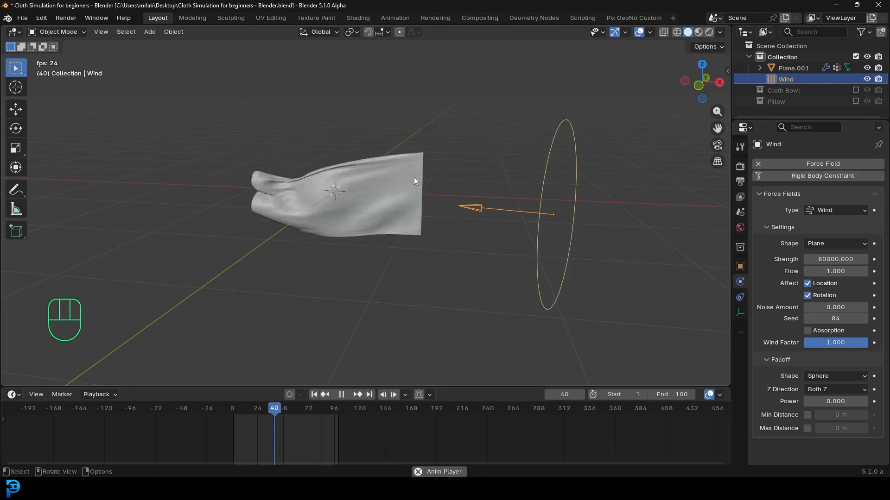
key("space")
Set the cloth cache's simulation end to frame 100, bake the cloth and play back the baked result.
left_click(398, 187)
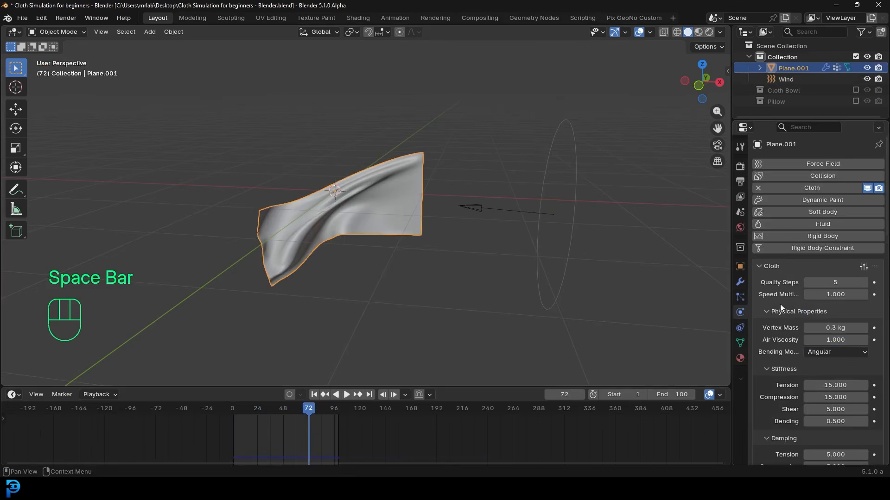
scroll(780, 303, "down", 15)
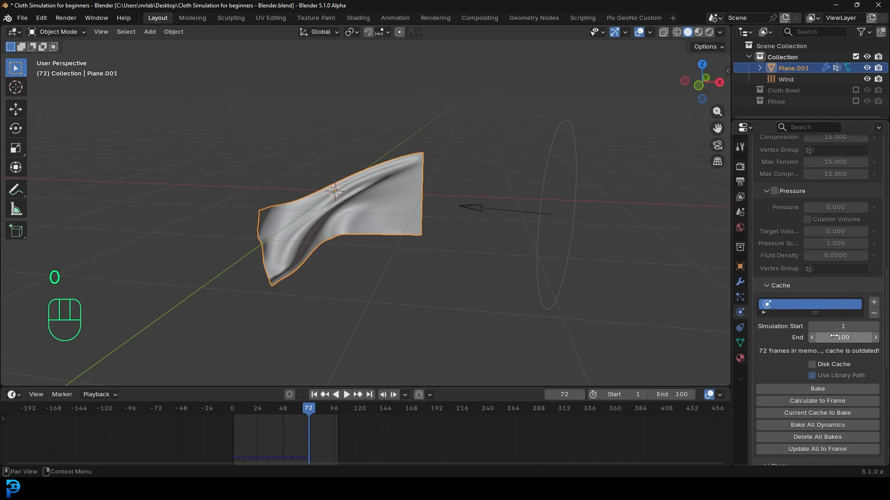
left_click(814, 391)
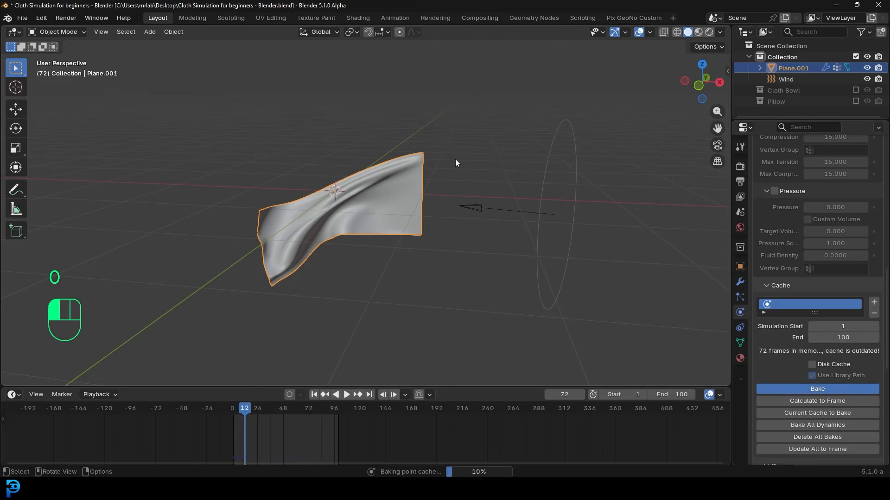
key("space")
key("space")
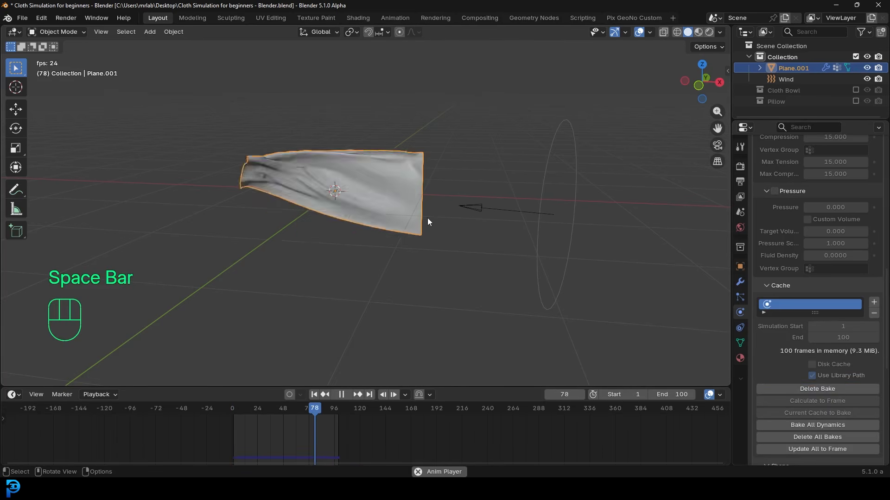
Add a cylinder, scale it down and stretch it along Z into a thin flagpole.
key("shift+a")
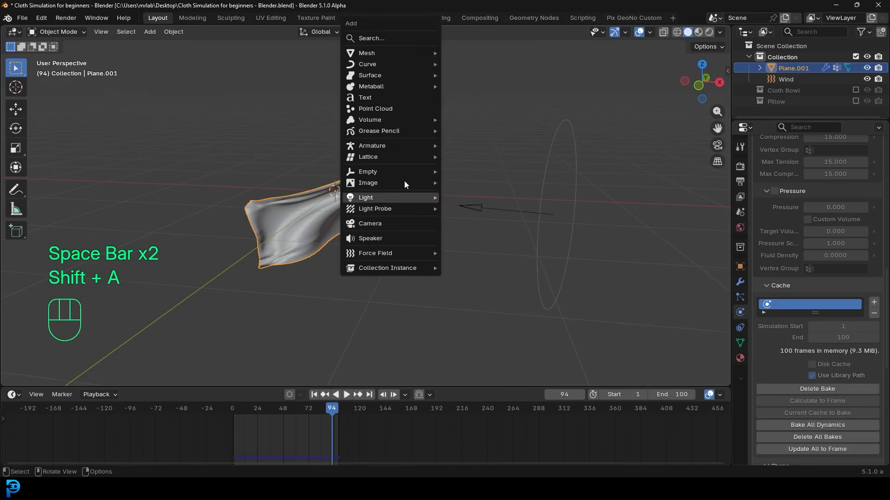
mouse_move(380, 54)
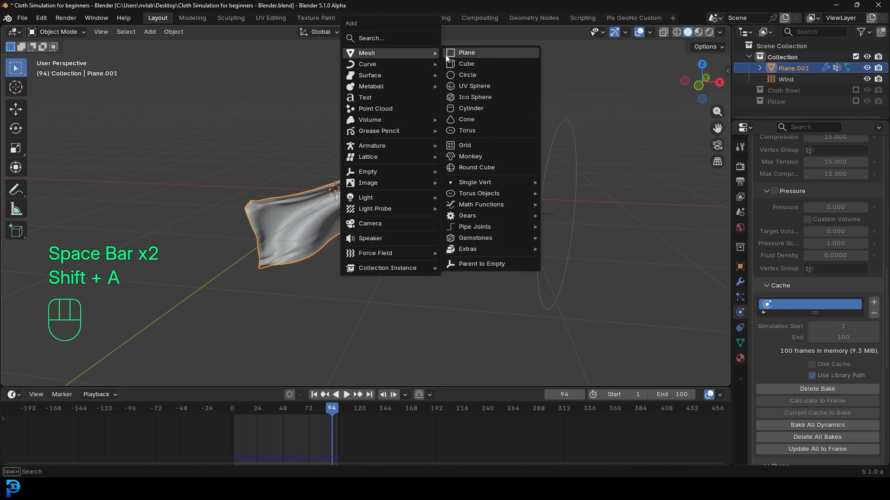
left_click(468, 108)
key("s")
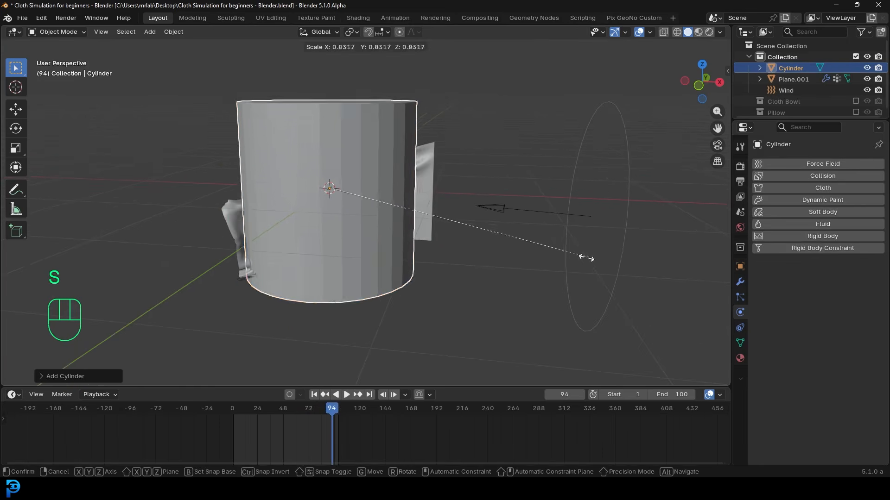
key("s")
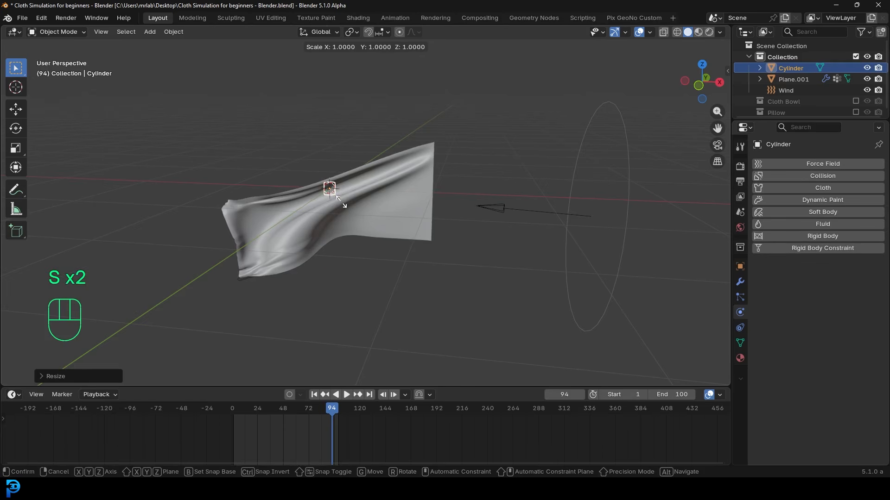
key("z")
left_click(32, 302)
key("s")
left_click(418, 224)
In front view, move the pole against the flag's pinned edge so it extends well below the cloth.
key("KP_1")
key("g")
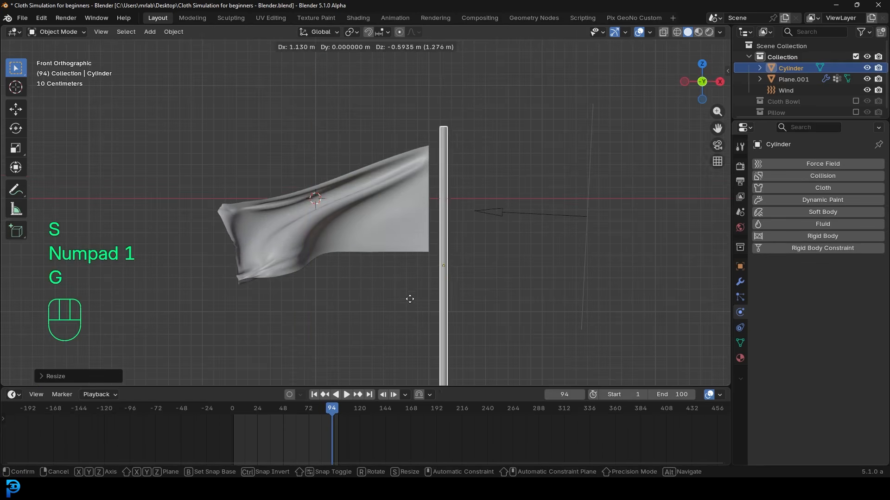
left_click(418, 280)
Add a UV sphere and scale it down to a small ball for the flagpole.
middle_click_drag(417, 279, 457, 203)
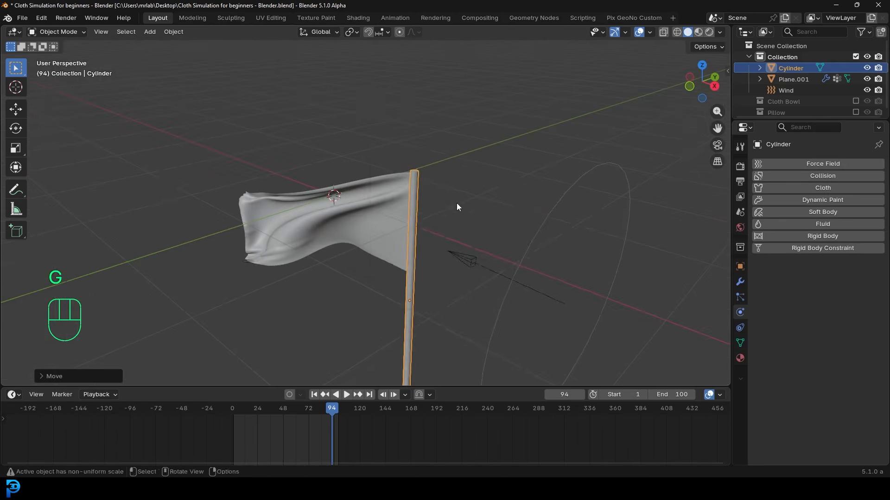
key("shift+a")
mouse_move(451, 191)
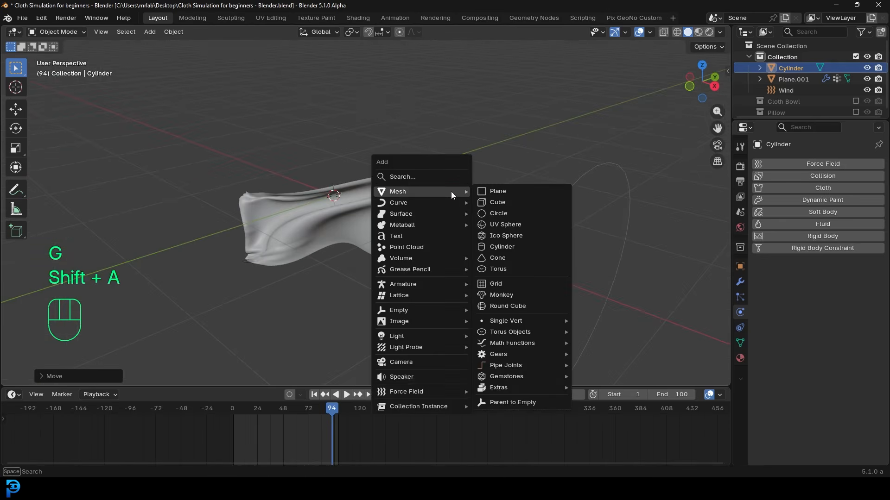
left_click(505, 224)
key("s")
left_click(355, 225)
In front view, move the small sphere to just above the top of the flagpole.
key("KP_1")
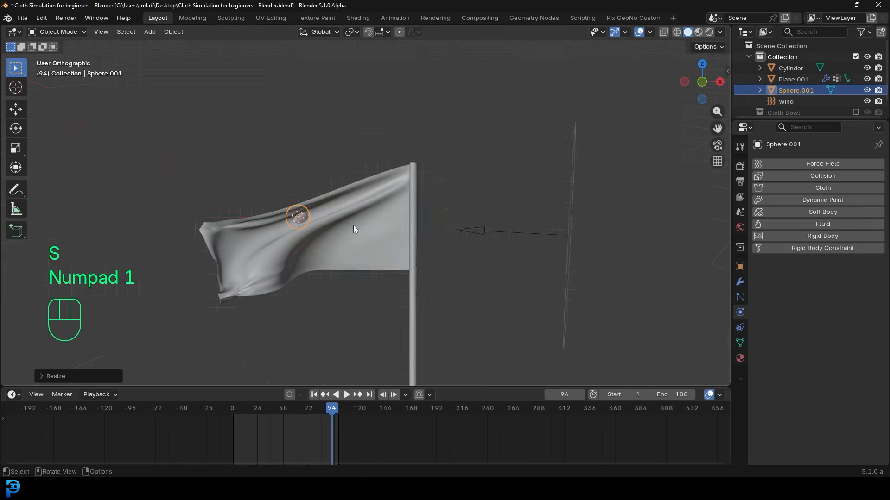
scroll(307, 246, "up", 8)
key("g")
left_click(23, 115)
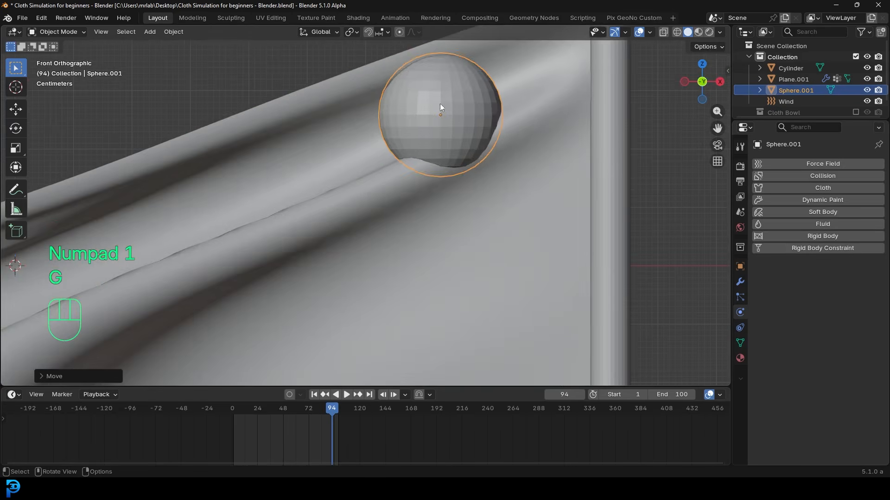
scroll(463, 98, "down", 4)
scroll(373, 235, "up", 2)
key("g")
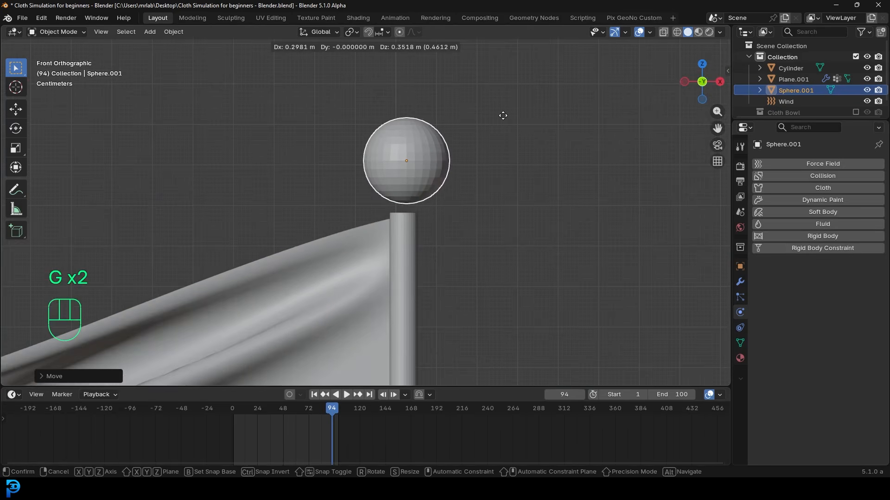
left_click(501, 115)
Scale the sphere down further and seat it centred on the top end of the flagpole.
key("g")
key("z")
key("s")
left_click(468, 176)
key("g")
left_click(468, 176)
Deselect everything and play the baked flag animation, examining the waving cloth and pole from both sides.
scroll(445, 157, "down", 4)
key("alt+a")
key("alt+a")
middle_click_drag(422, 138, 574, 186)
key("space")
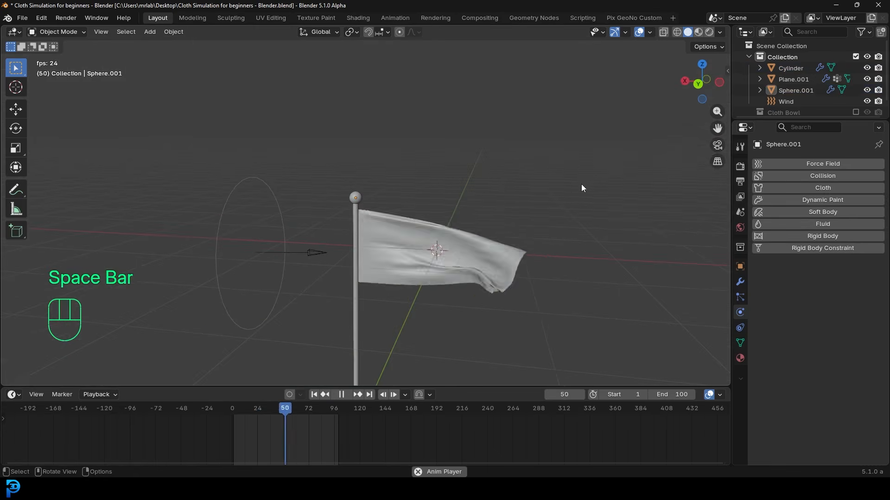
middle_click_drag(512, 193, 335, 182)
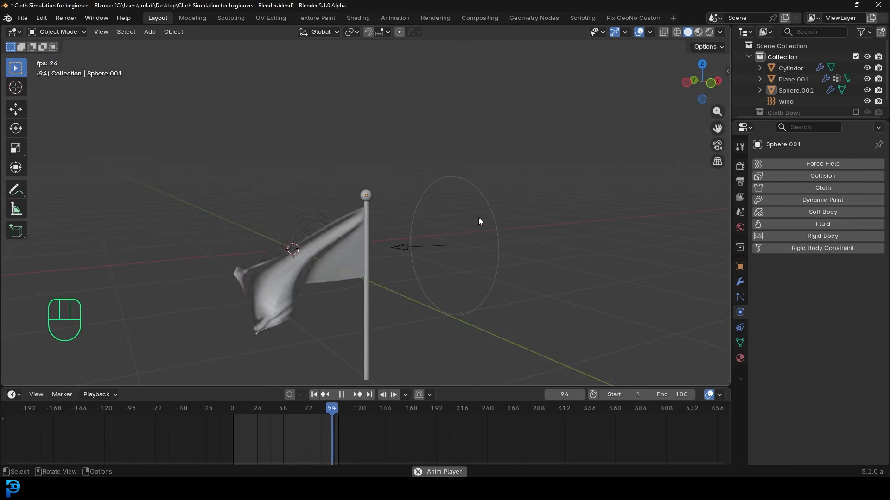
key("space")
Move the pole, cloth, sphere and wind into a new collection named Flag and exclude that collection from the view layer.
left_click_drag(347, 202, 303, 271)
key("m")
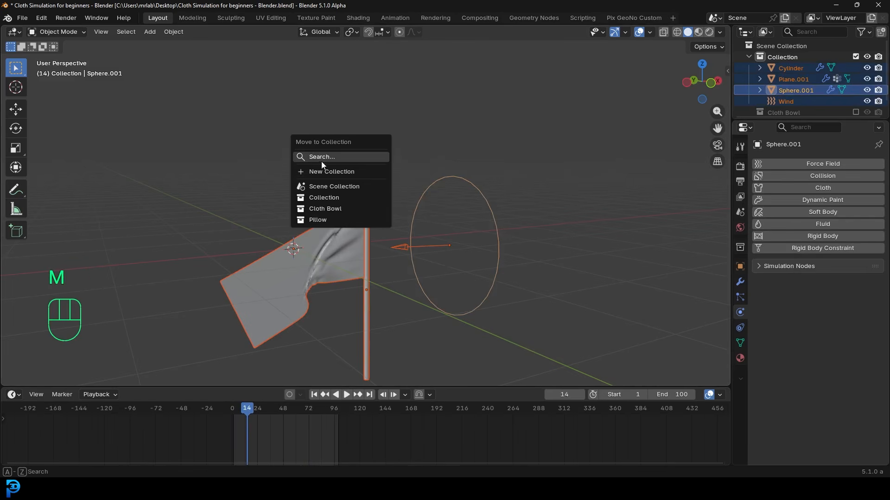
left_click(328, 172)
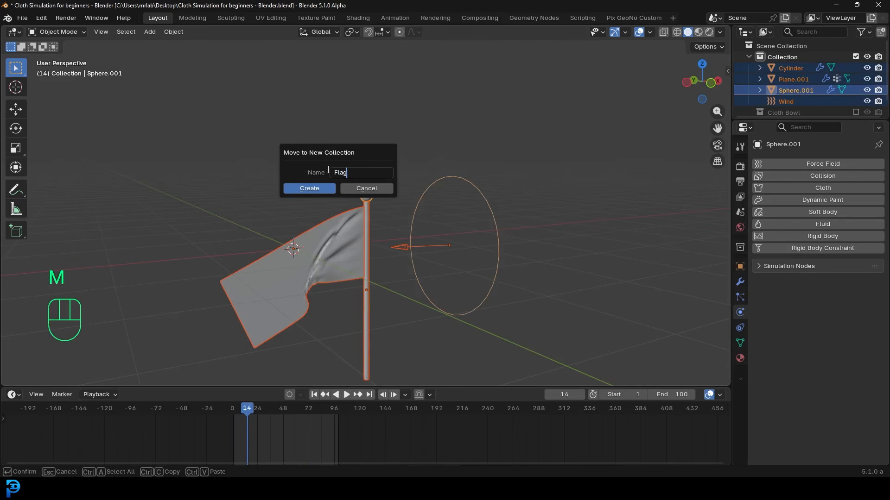
left_click(309, 189)
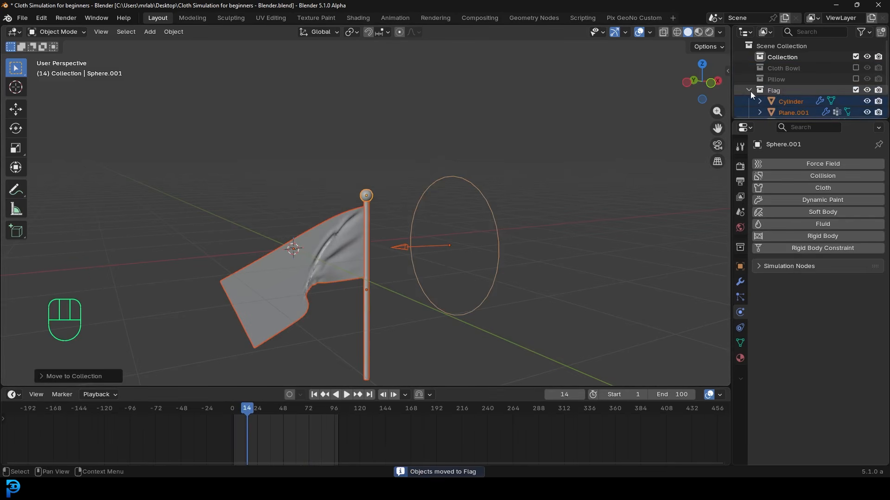
left_click(856, 90)
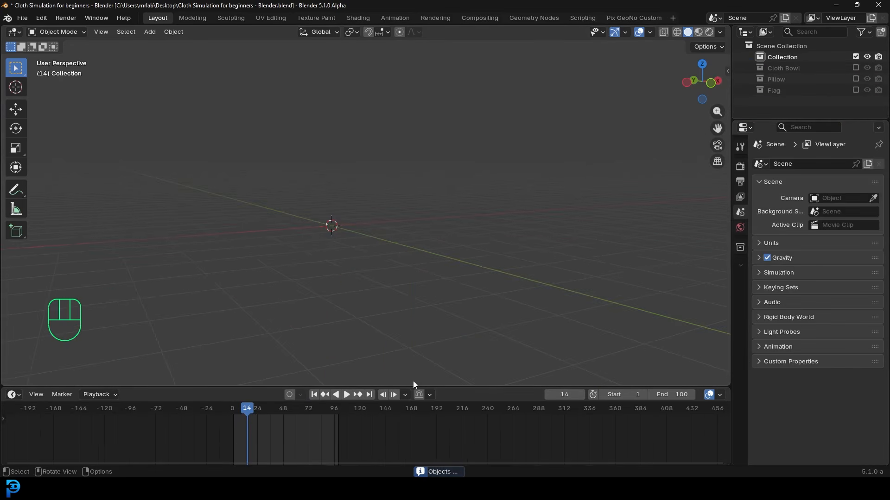
Shrink the timeline area, enable the Cloth Bowl collection and play its drape simulation.
left_click_drag(417, 388, 417, 426)
middle_click_drag(339, 241, 427, 217)
left_click(855, 68)
middle_click_drag(408, 185, 399, 226)
key("space")
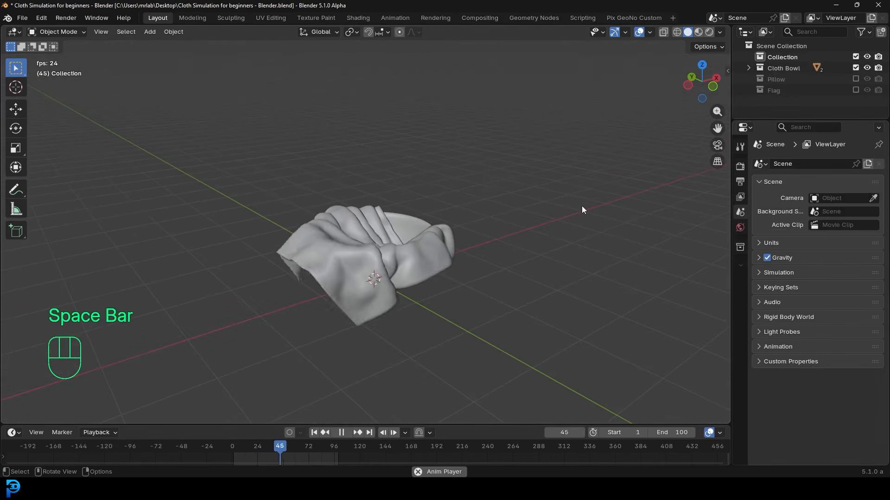
key("space")
Disable the Cloth Bowl collection, enable Pillow and replay its inflation from the first frame to about frame 48.
left_click(856, 67)
left_click(855, 79)
key("space")
key("space")
key("shift+Left")
key("space")
scroll(603, 148, "up", 3)
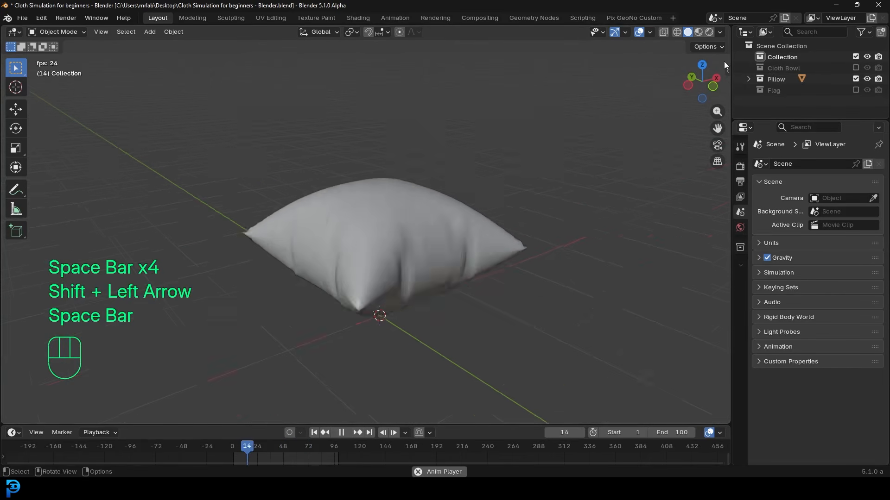
middle_click_drag(546, 190, 532, 211)
key("space")
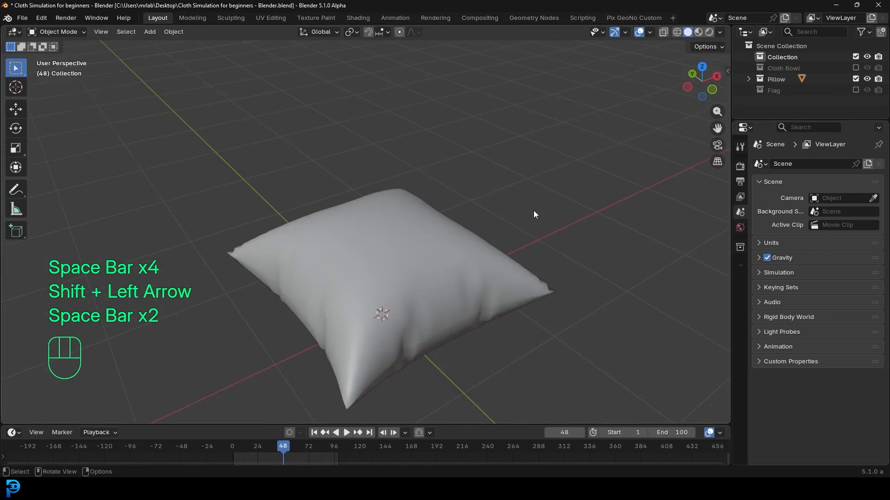
Disable the Pillow collection, enable Flag and play its wind animation.
left_click(855, 78)
left_click(855, 90)
key("space")
key("alt+a")
middle_click_drag(522, 263, 459, 230, "shift")
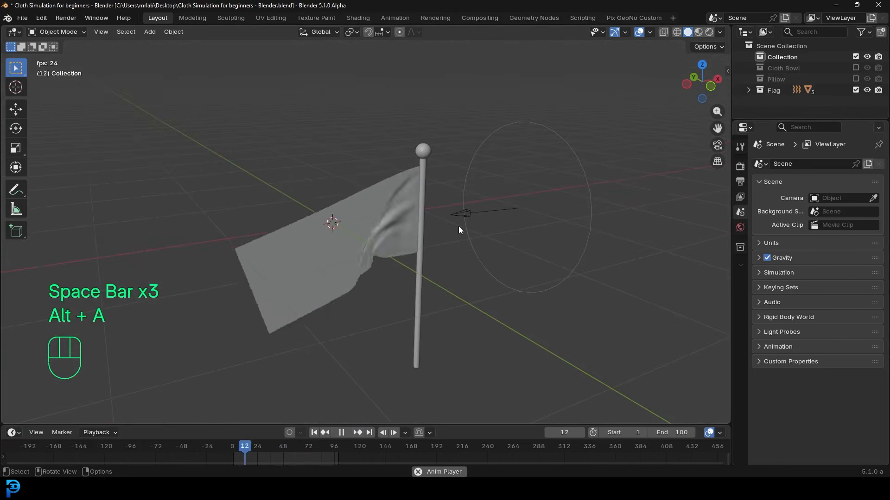